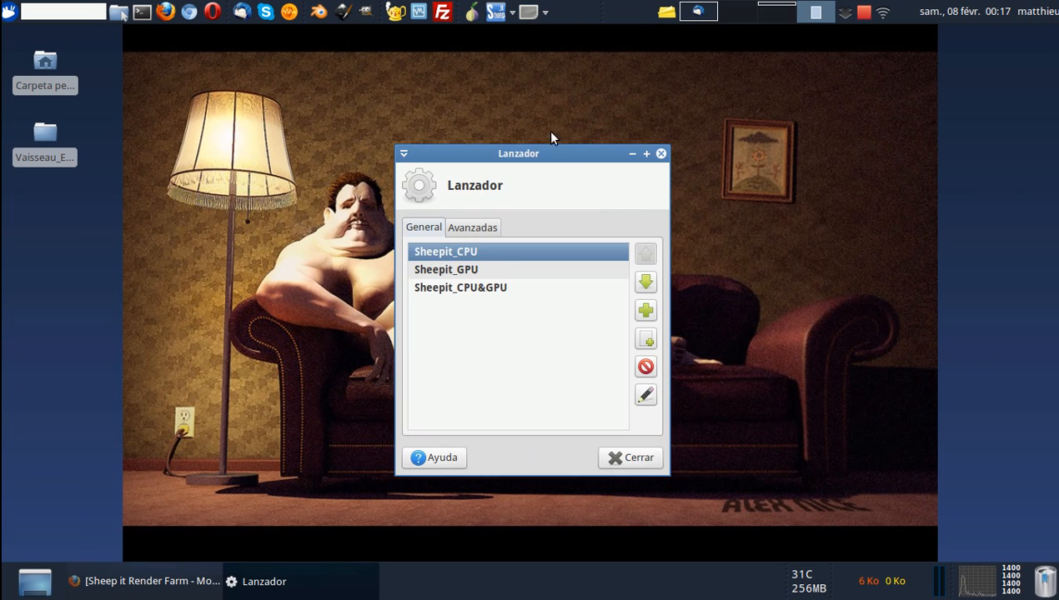
# Open the Sheepit_CPU launcher for editing and bring up its icon chooser.
pyautogui.click(473, 267)
pyautogui.click(465, 255)
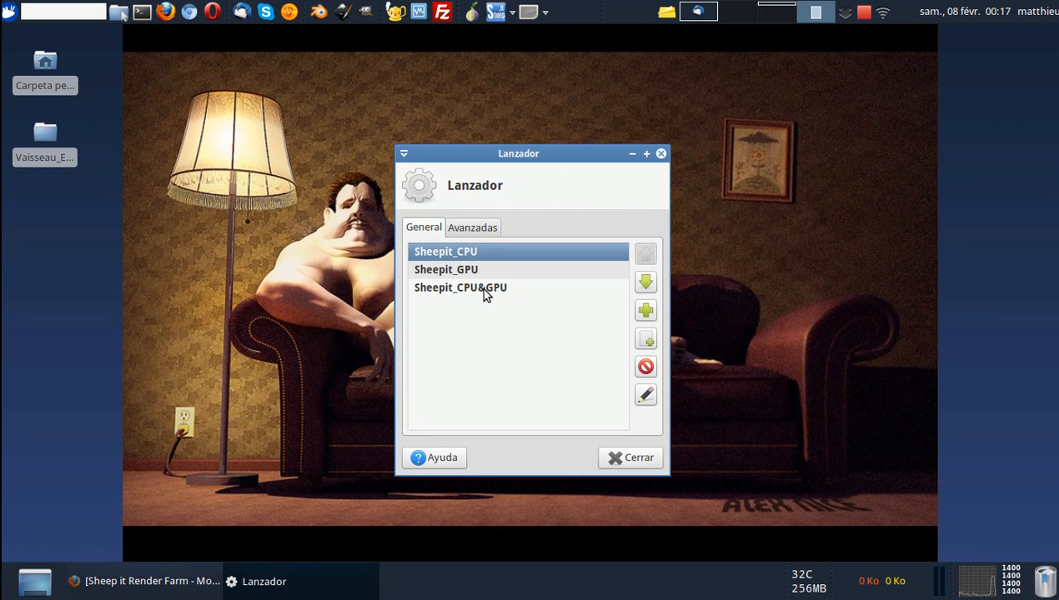
pyautogui.click(644, 398)
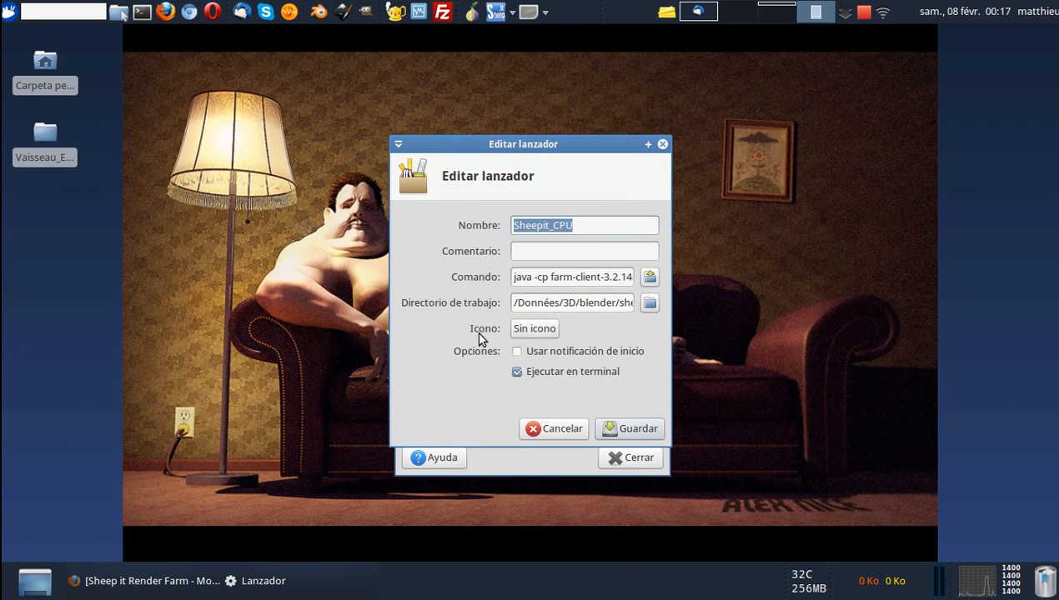
pyautogui.click(528, 333)
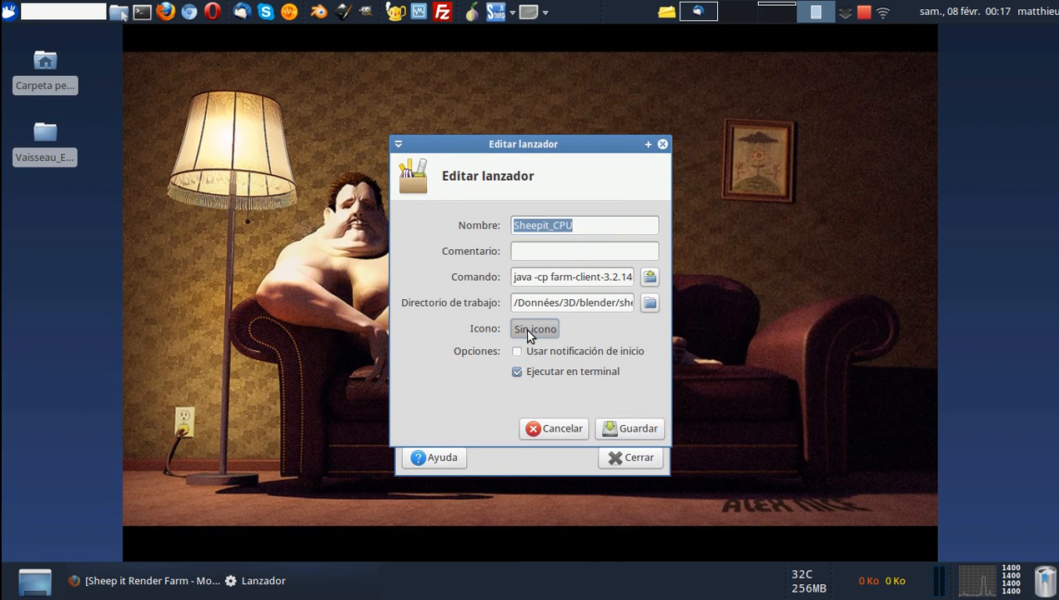
pyautogui.moveTo(558, 119); pyautogui.dragTo(475, 62)
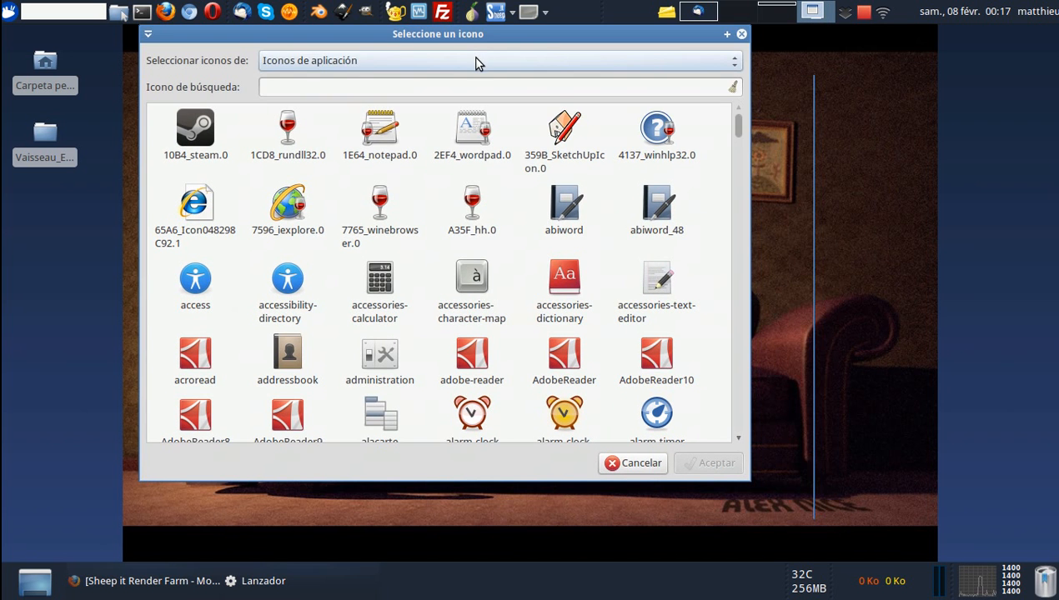
# Browse the places, status and animations icon categories in the icon chooser.
pyautogui.click(475, 61)
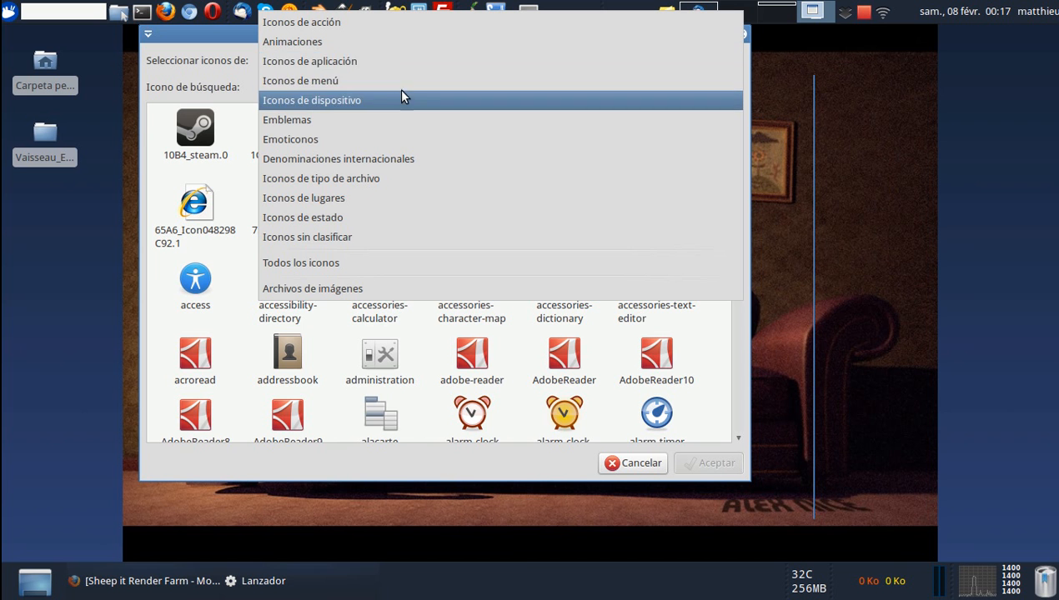
pyautogui.click(375, 198)
pyautogui.scroll(-15, 420, 261)
pyautogui.scroll(12, 420, 263)
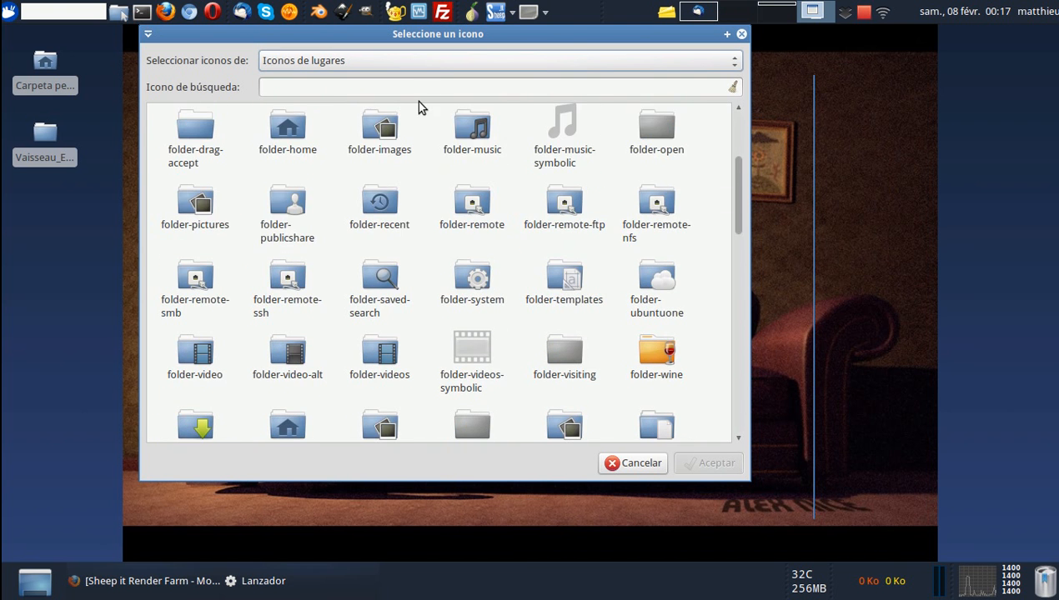
pyautogui.click(426, 65)
pyautogui.click(413, 94)
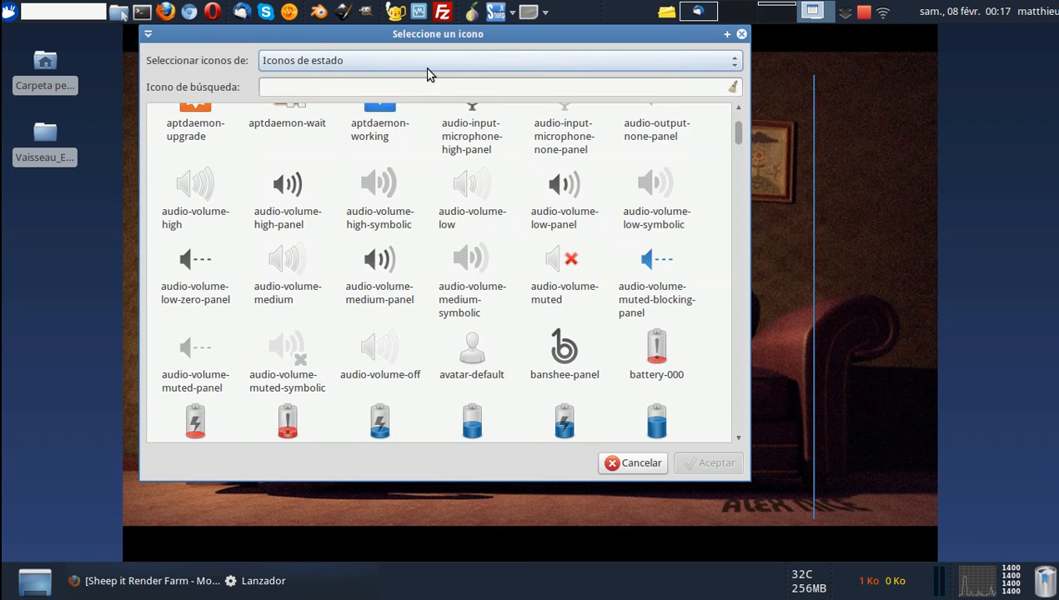
pyautogui.scroll(-5, 473, 238)
pyautogui.scroll(8, 471, 248)
pyautogui.scroll(2, 471, 249)
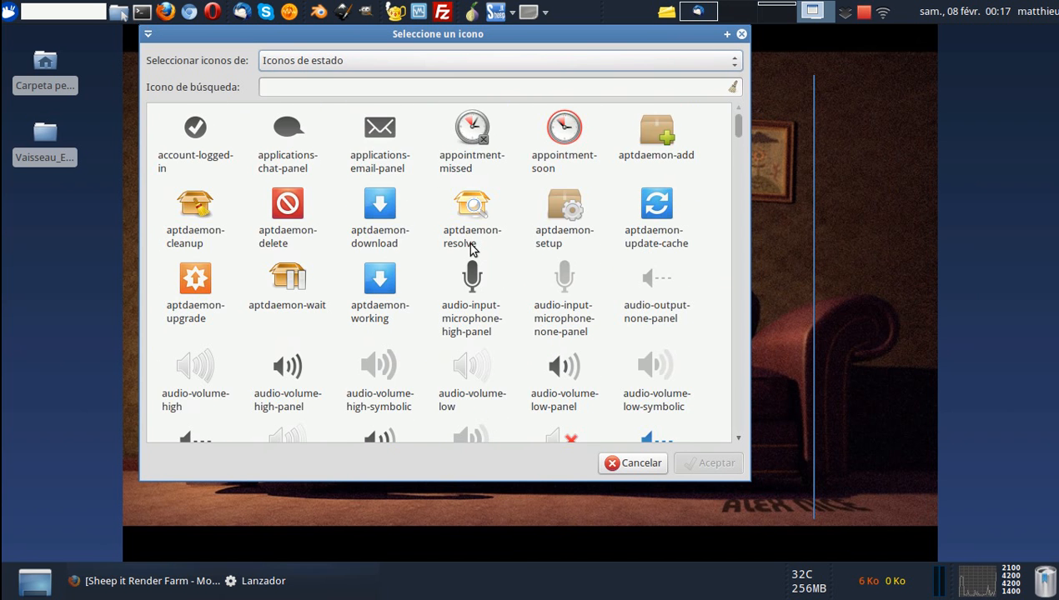
pyautogui.click(467, 61)
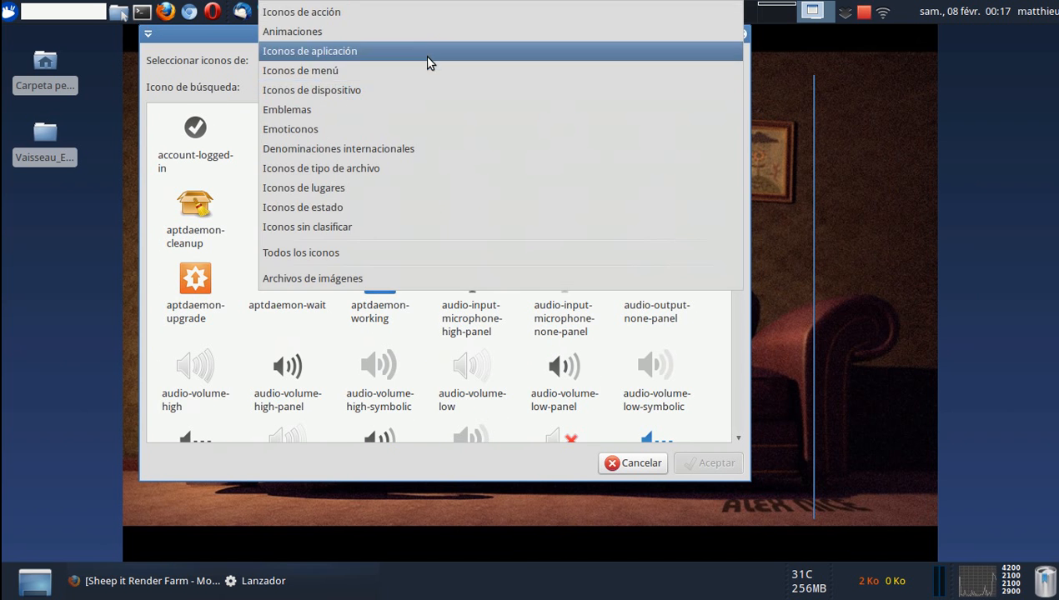
pyautogui.click(428, 31)
pyautogui.scroll(-3, 444, 241)
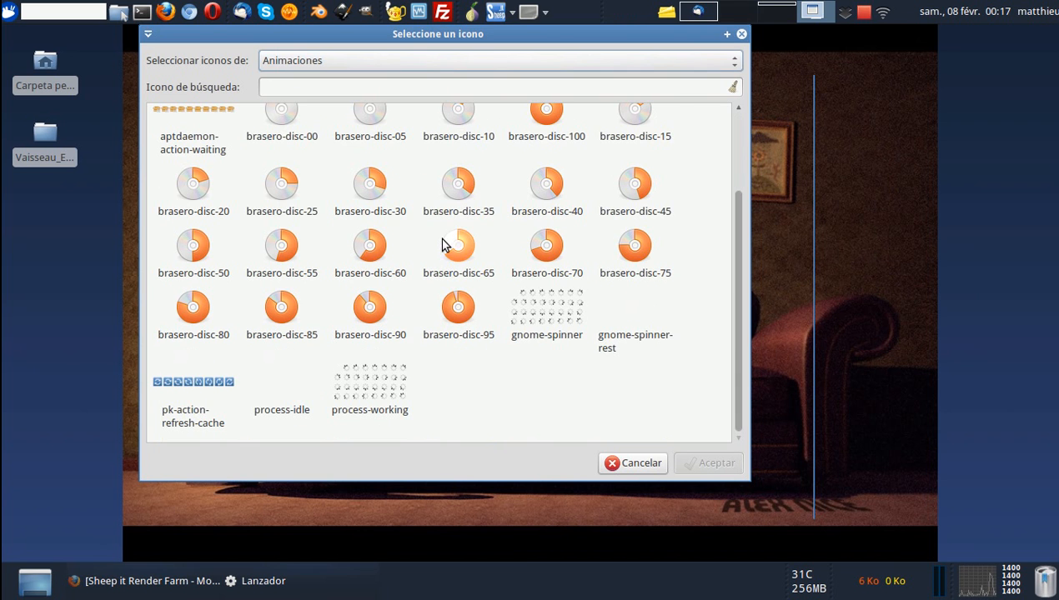
# Look through the image files in /usr/share/pixmaps, and close the icon chooser and launcher dialogs without choosing one.
pyautogui.click(604, 62)
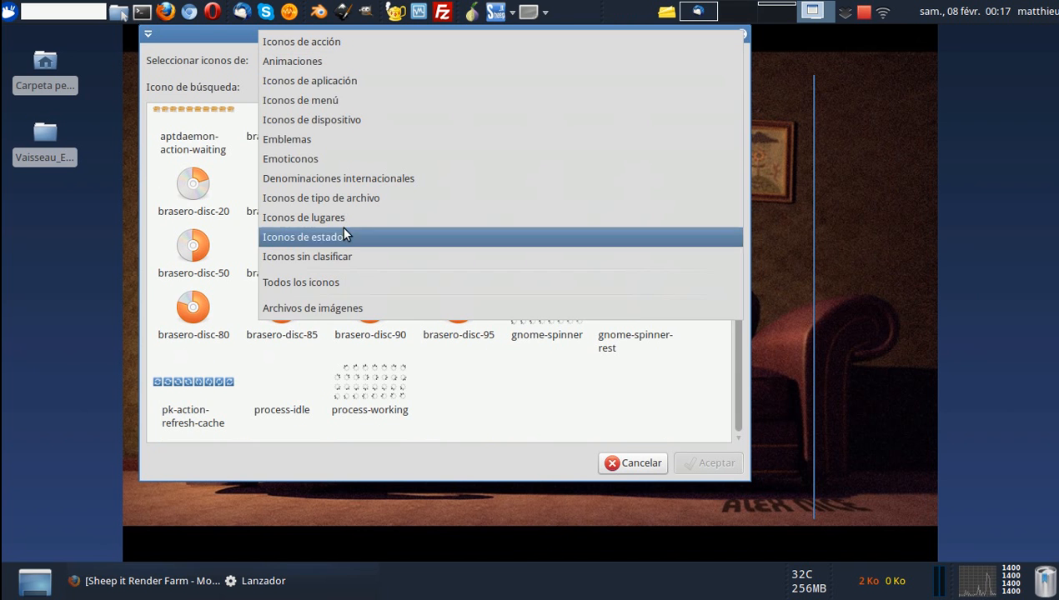
pyautogui.click(298, 310)
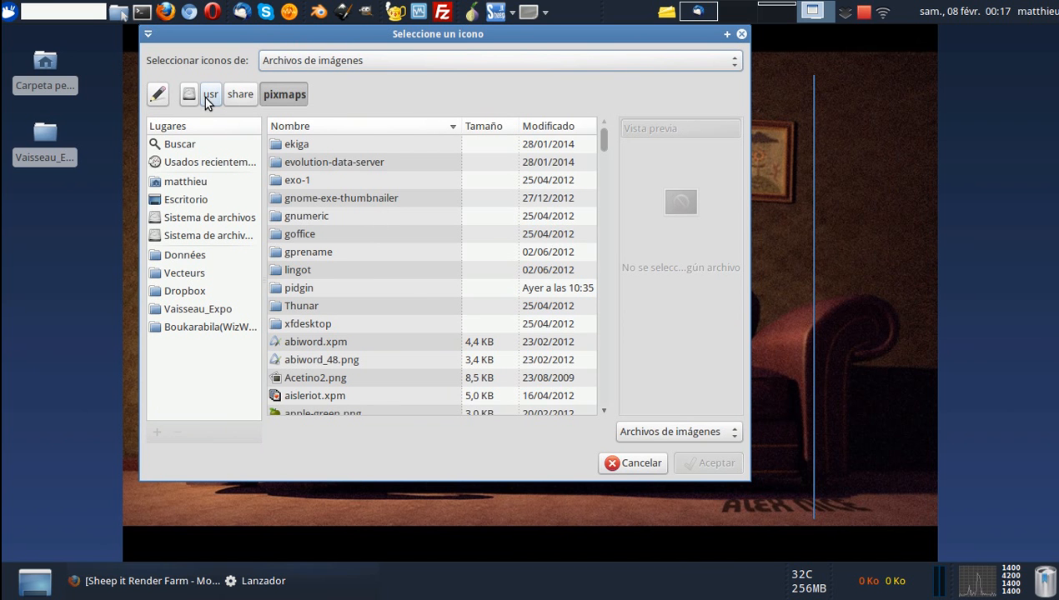
pyautogui.scroll(-5, 334, 287)
pyautogui.scroll(5, 334, 287)
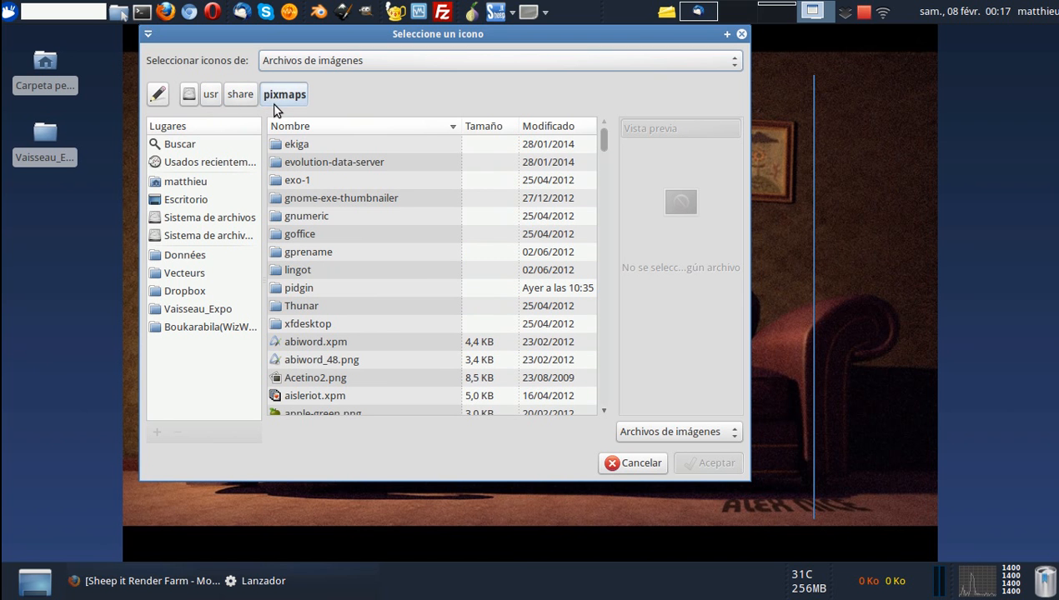
pyautogui.scroll(-15, 350, 250)
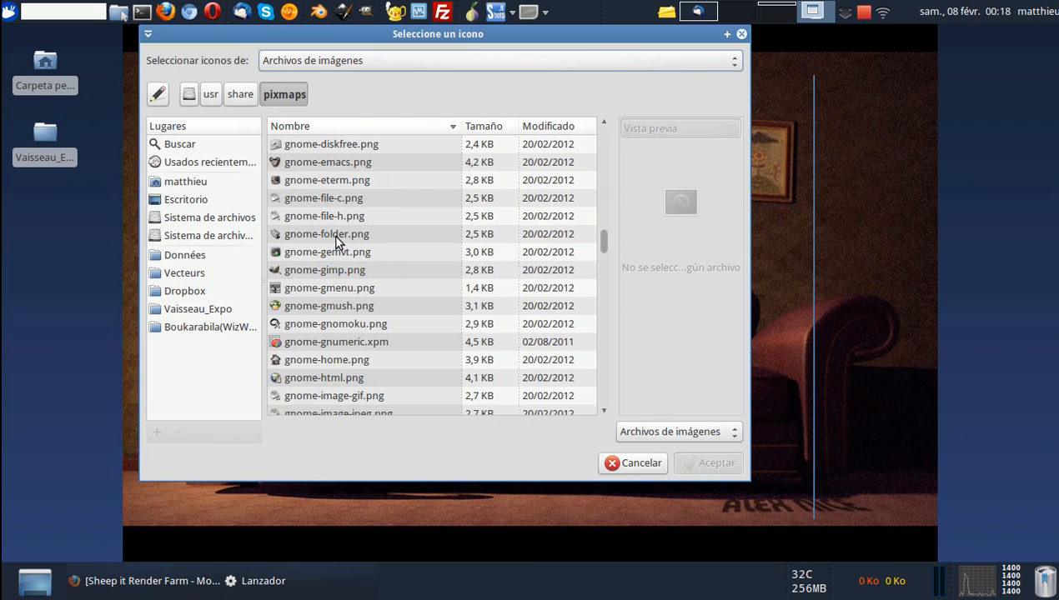
pyautogui.scroll(-3, 381, 285)
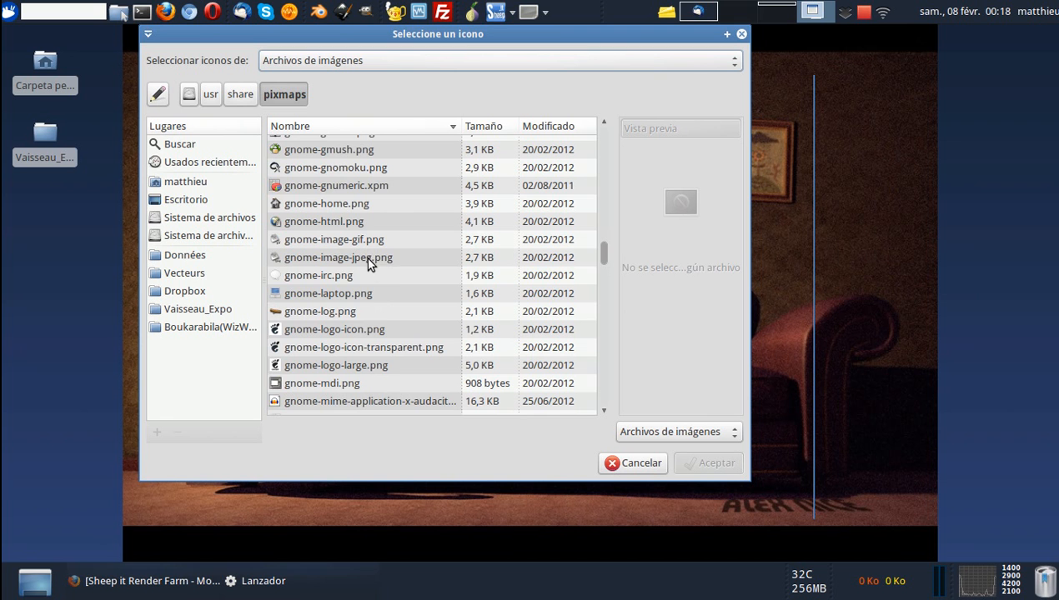
pyautogui.scroll(15, 370, 263)
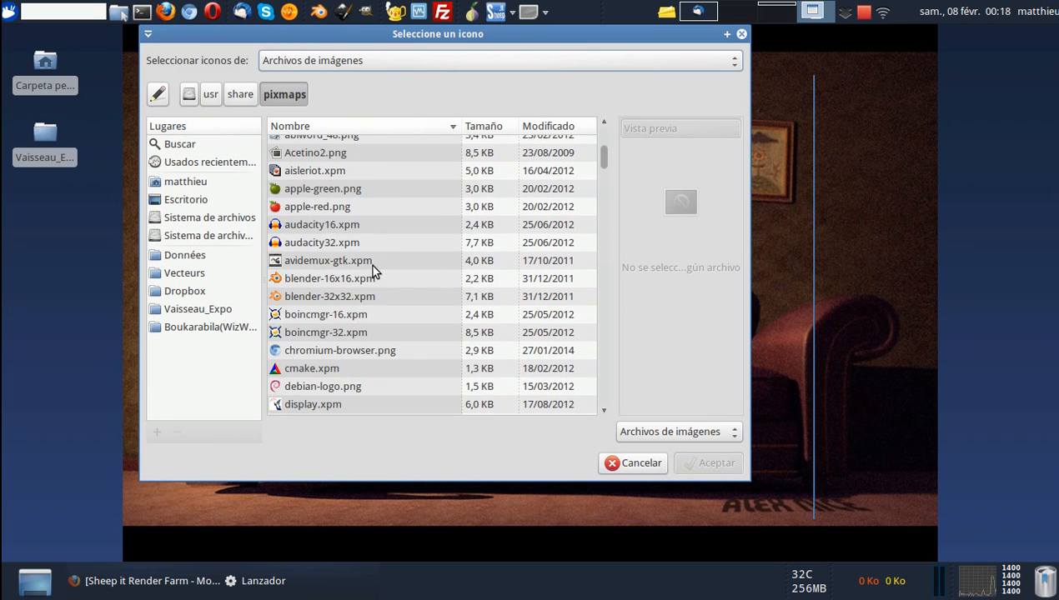
pyautogui.scroll(-3, 368, 266)
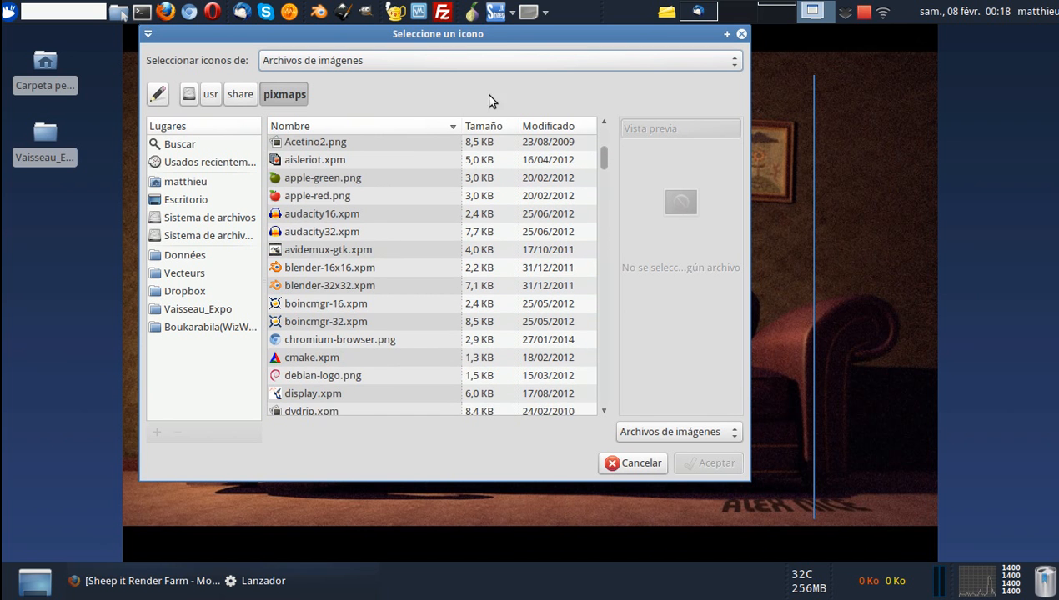
pyautogui.click(635, 464)
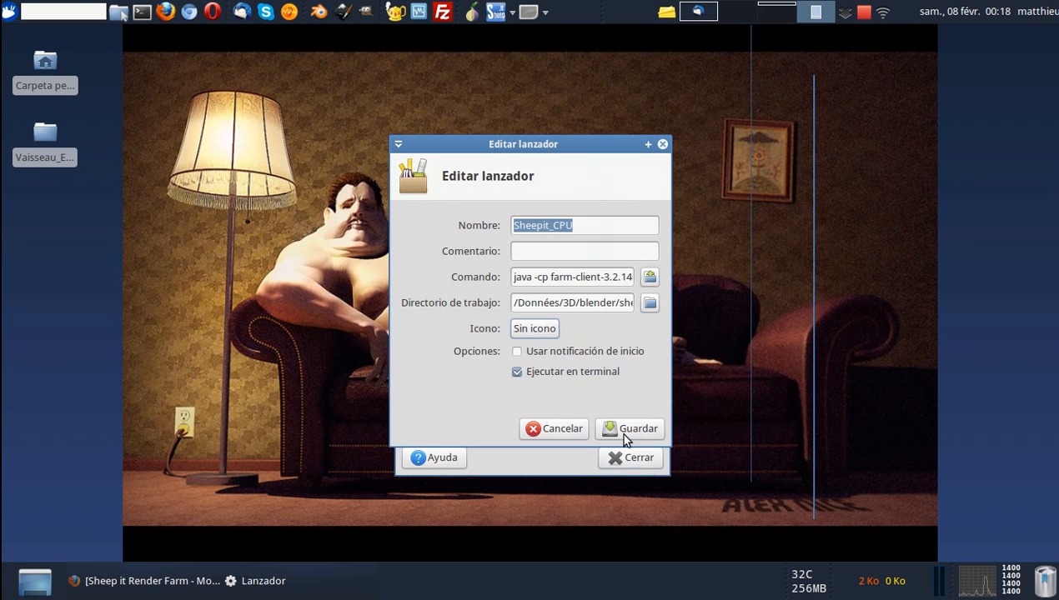
pyautogui.click(662, 146)
pyautogui.click(661, 155)
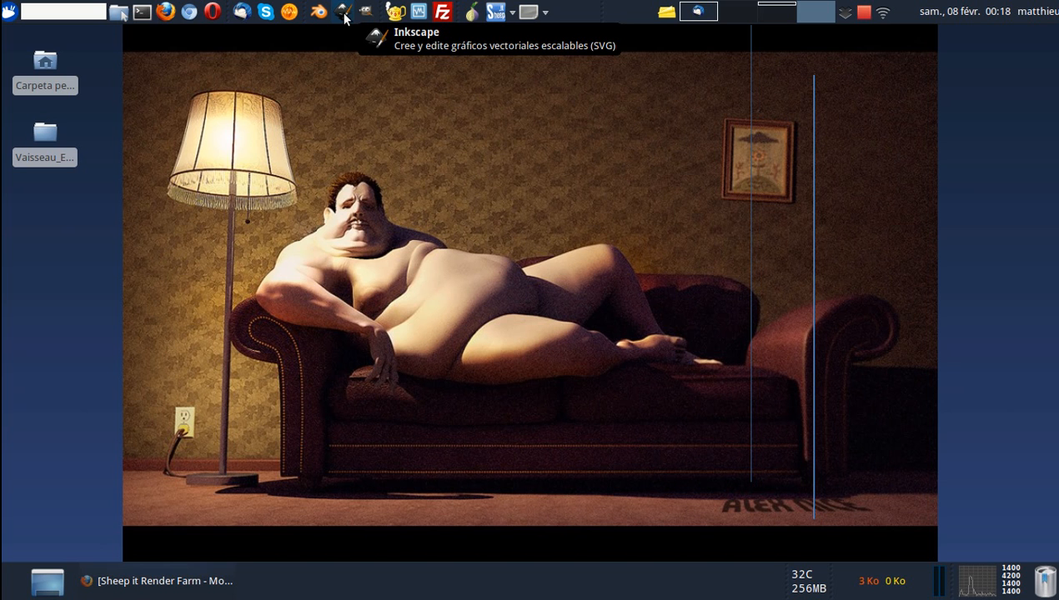
# Search the Ubuntu Software Center for inkscape, select the Inkscape vector graphics editor entry, and close the center.
pyautogui.click(167, 14)
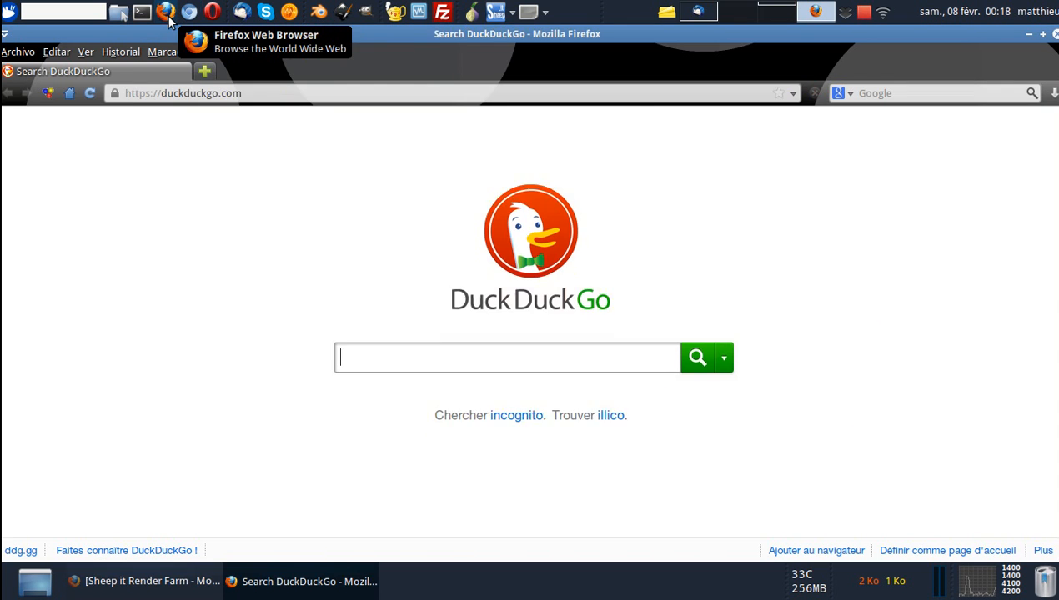
pyautogui.click(1052, 34)
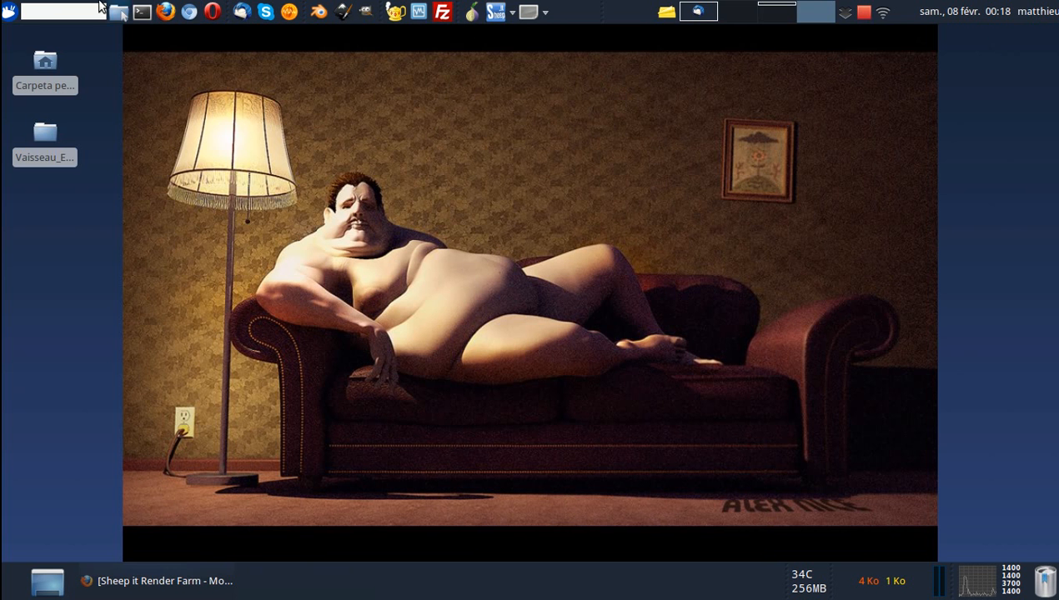
pyautogui.click(10, 12)
pyautogui.click(67, 266)
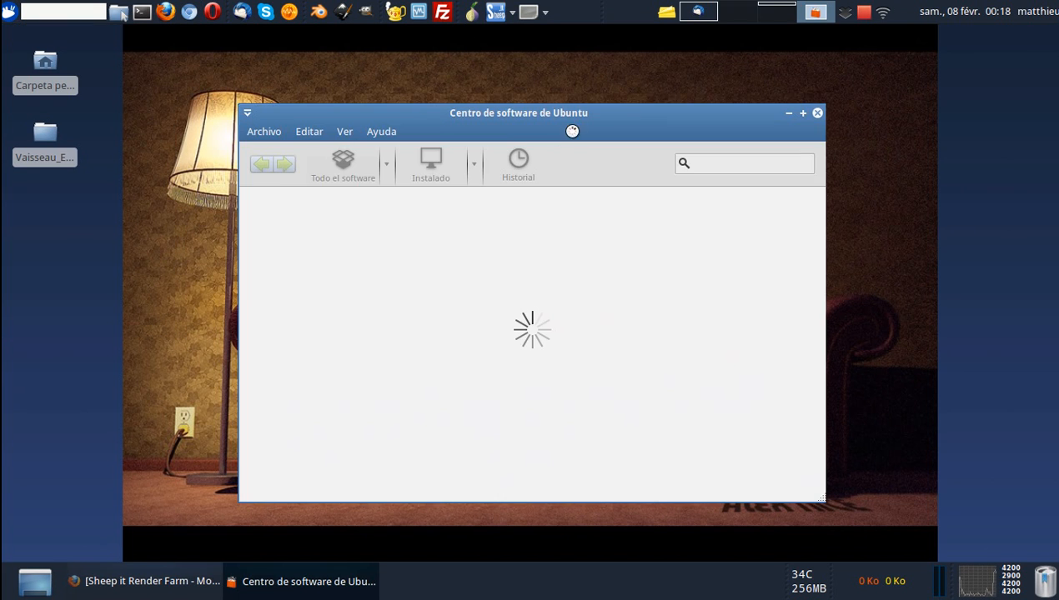
pyautogui.moveTo(572, 131); pyautogui.dragTo(547, 101)
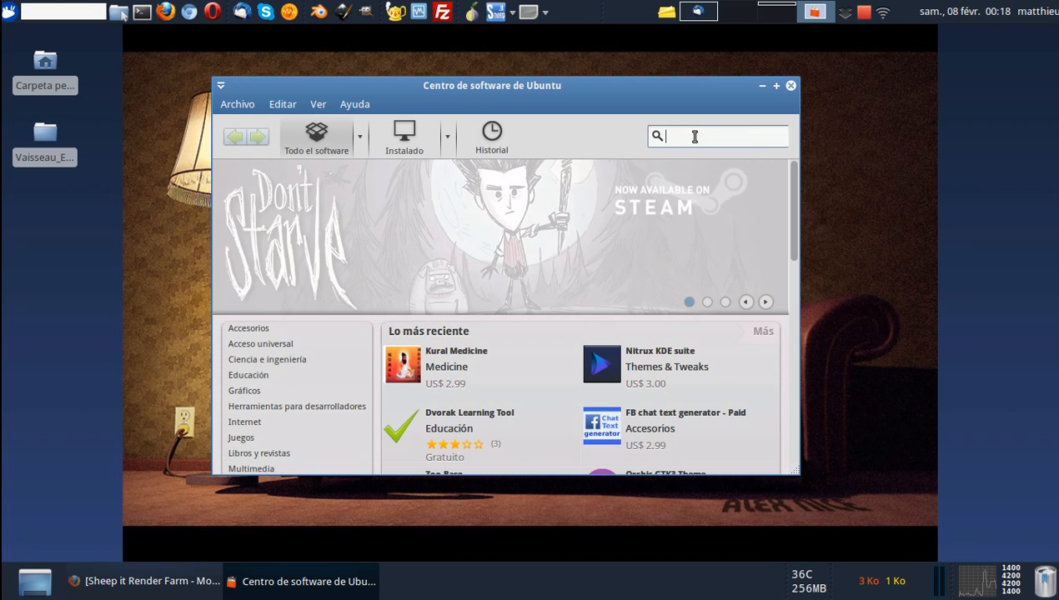
pyautogui.write('kscape')
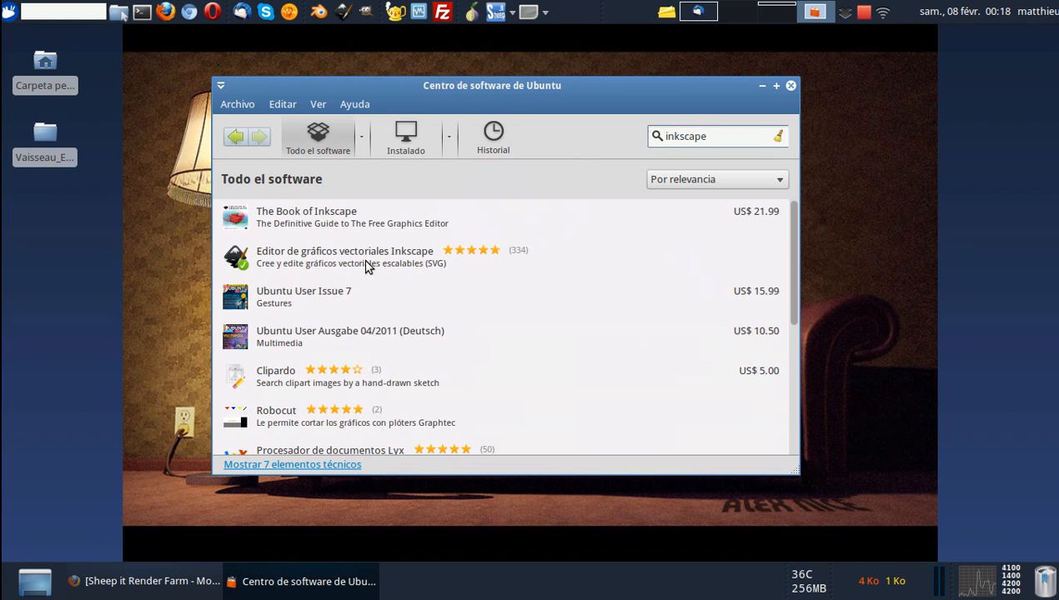
pyautogui.click(336, 266)
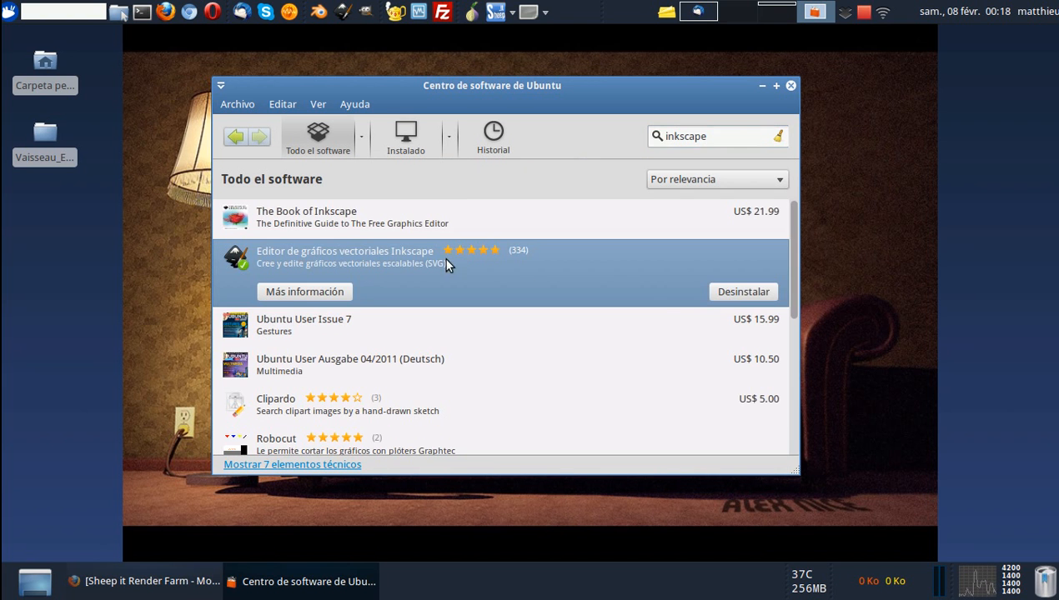
pyautogui.click(791, 85)
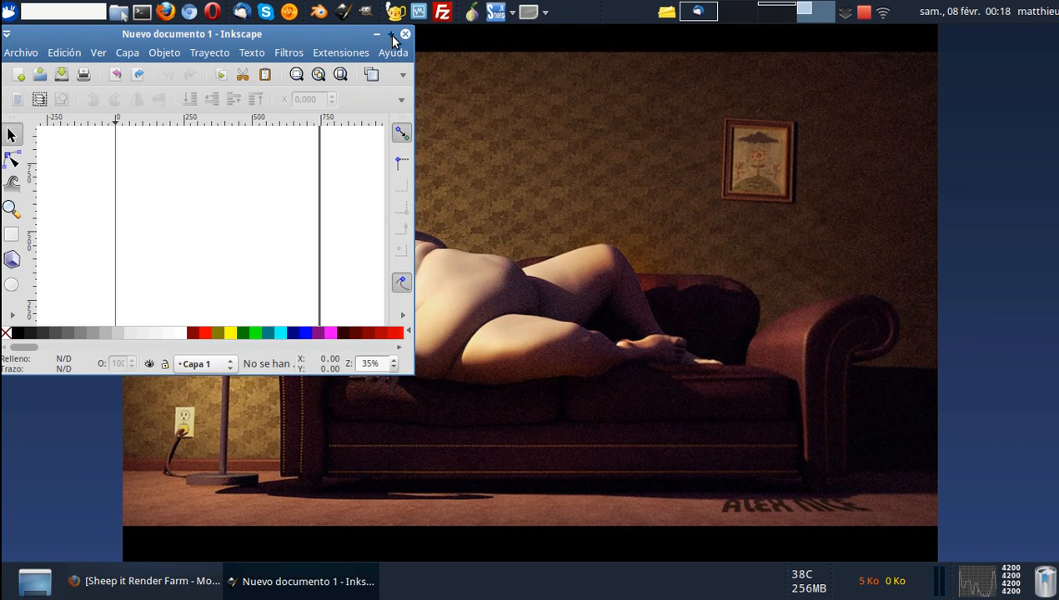
# In a maximized Inkscape window, set the document's custom page size to 48 px wide and 48 px high.
pyautogui.click(390, 34)
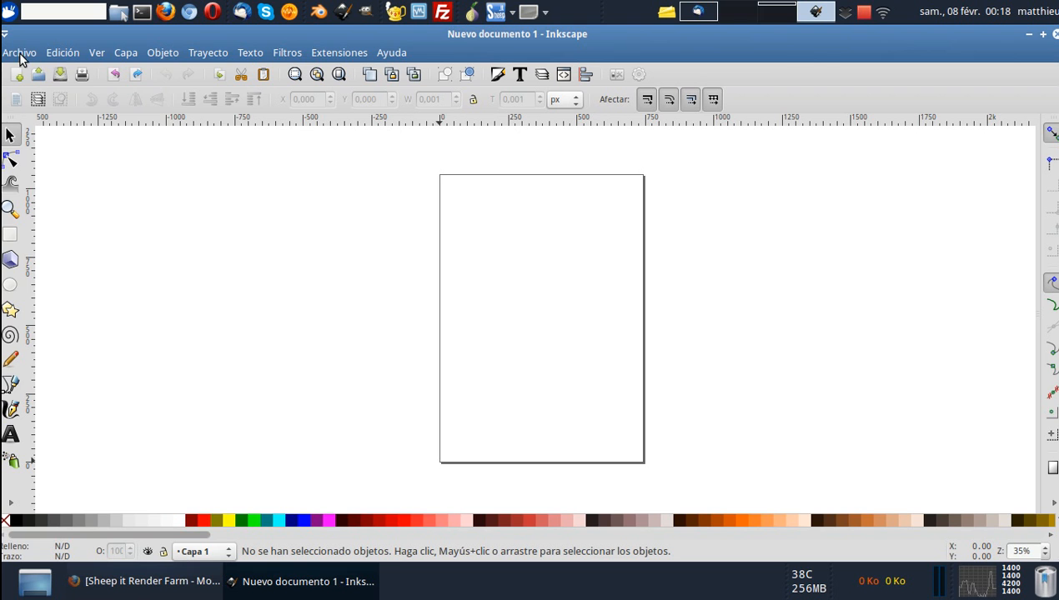
pyautogui.click(21, 55)
pyautogui.click(100, 293)
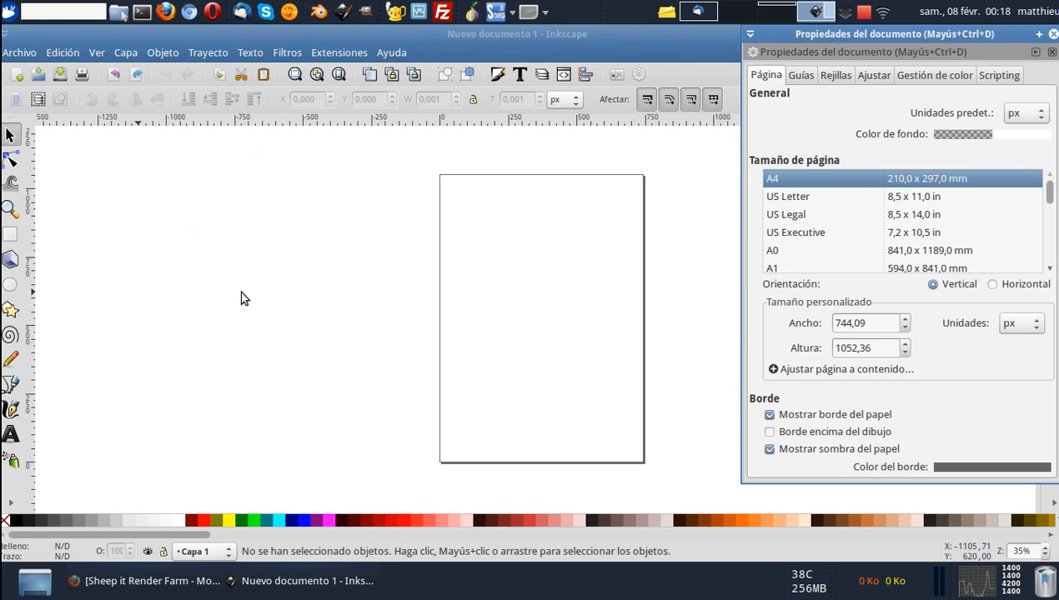
pyautogui.moveTo(867, 322); pyautogui.dragTo(734, 324)
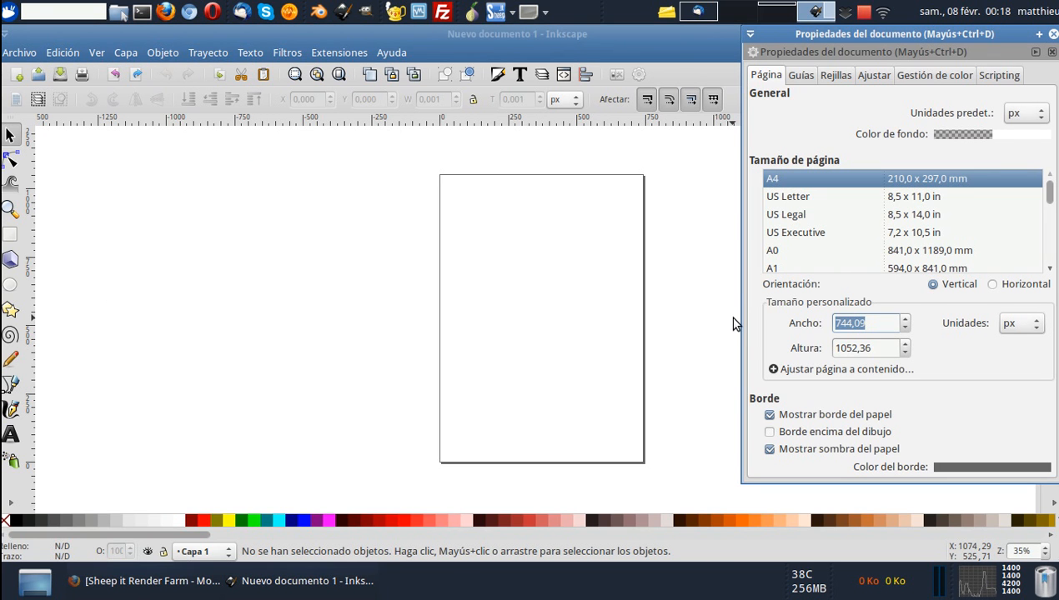
pyautogui.write('48')
pyautogui.moveTo(870, 349); pyautogui.dragTo(794, 350)
pyautogui.write('48')
pyautogui.click(862, 326)
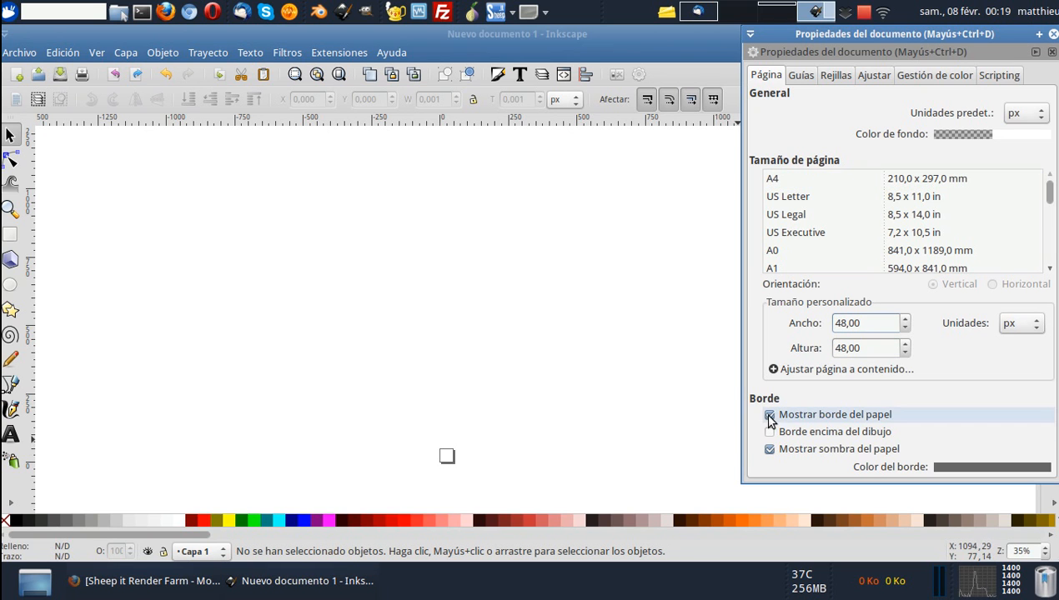
# Turn off the page shadow and show the page border on top of the drawing in the document properties.
pyautogui.click(770, 451)
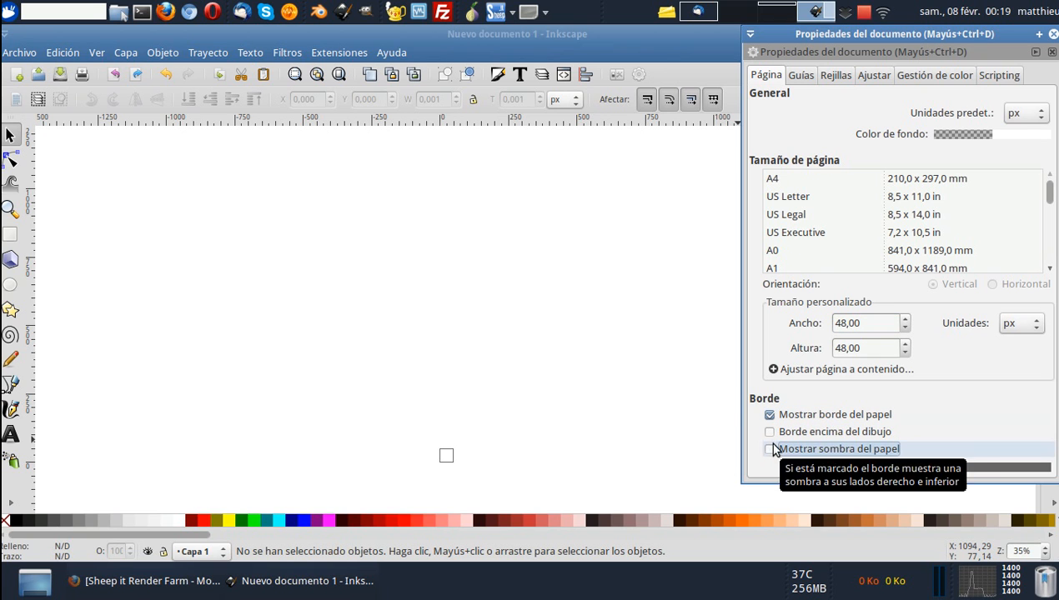
pyautogui.click(769, 434)
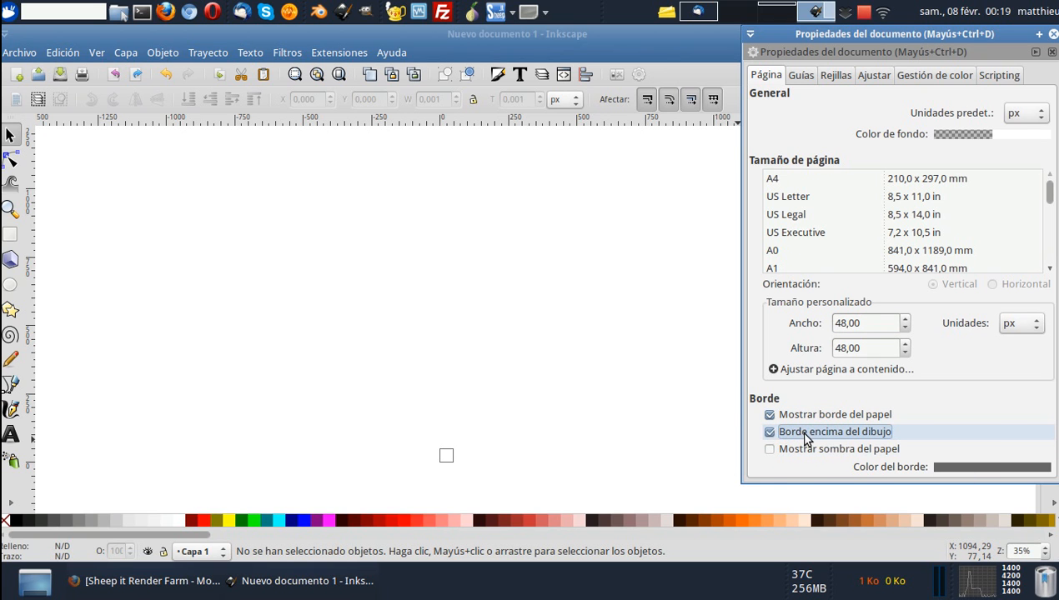
pyautogui.click(1053, 35)
pyautogui.scroll(-7, 527, 323)
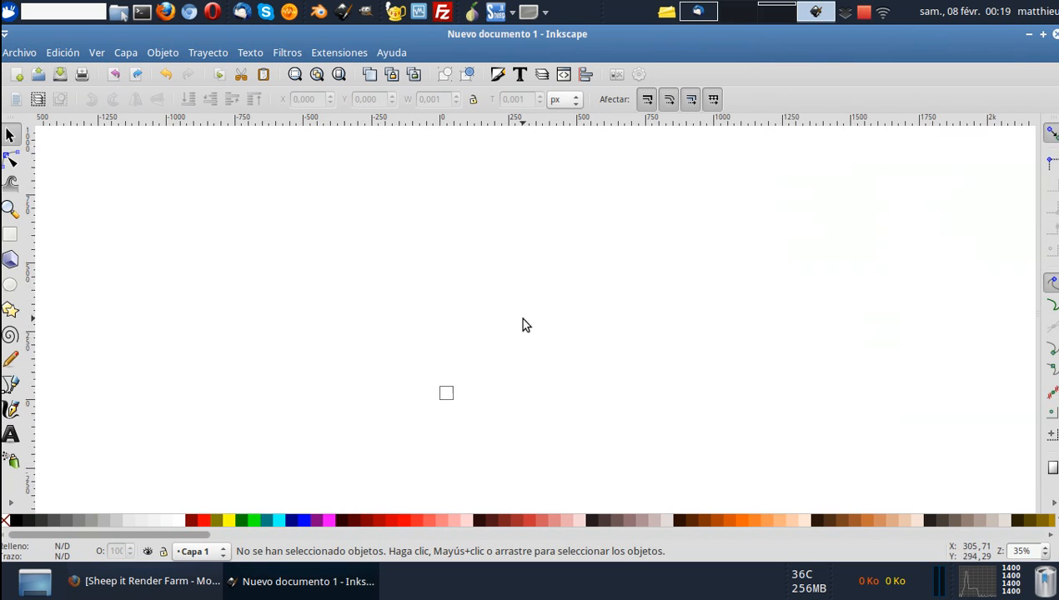
pyautogui.scroll(1, 455, 246)
pyautogui.scroll(8, 455, 247)
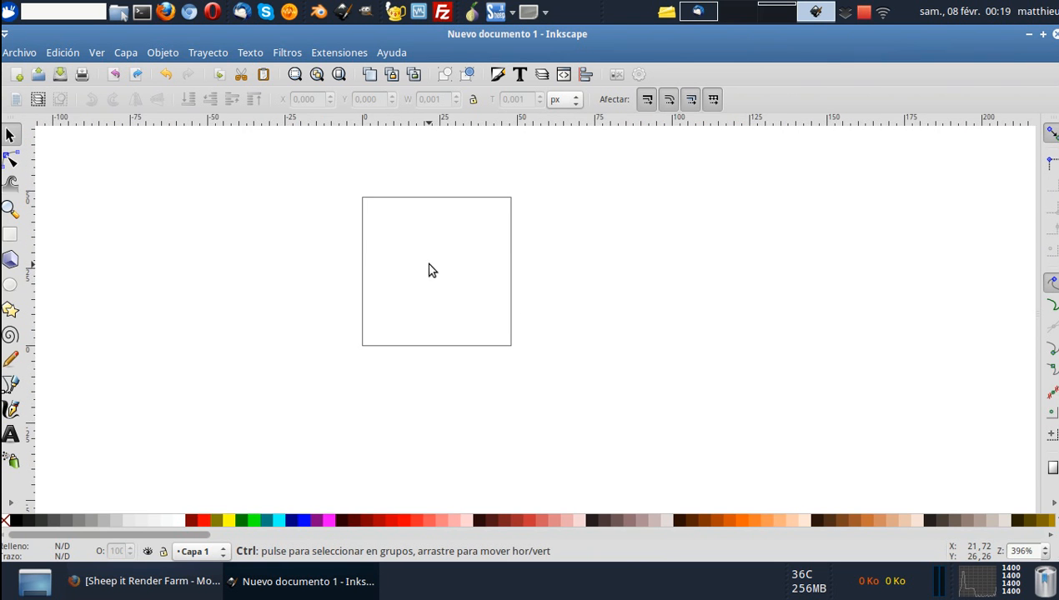
pyautogui.scroll(1, 433, 257)
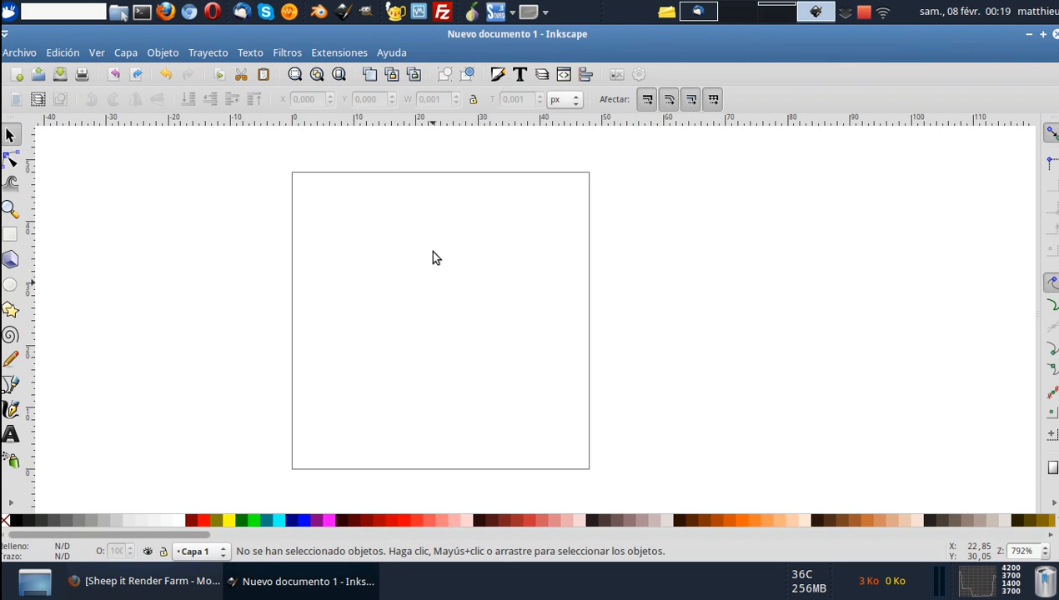
# Show the layers list and make its area taller.
pyautogui.scroll(-1, 433, 258)
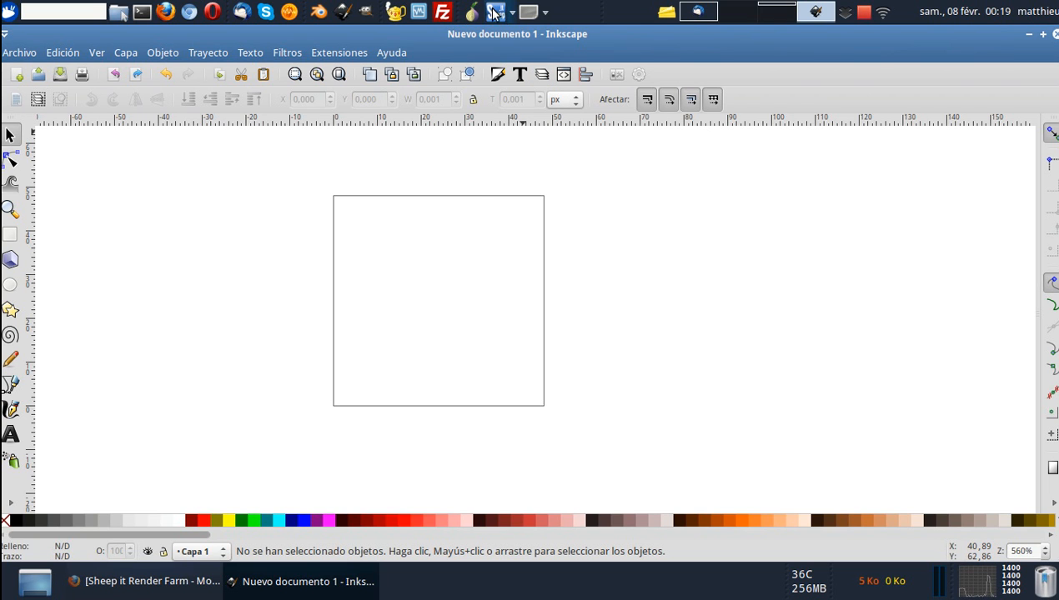
pyautogui.click(542, 74)
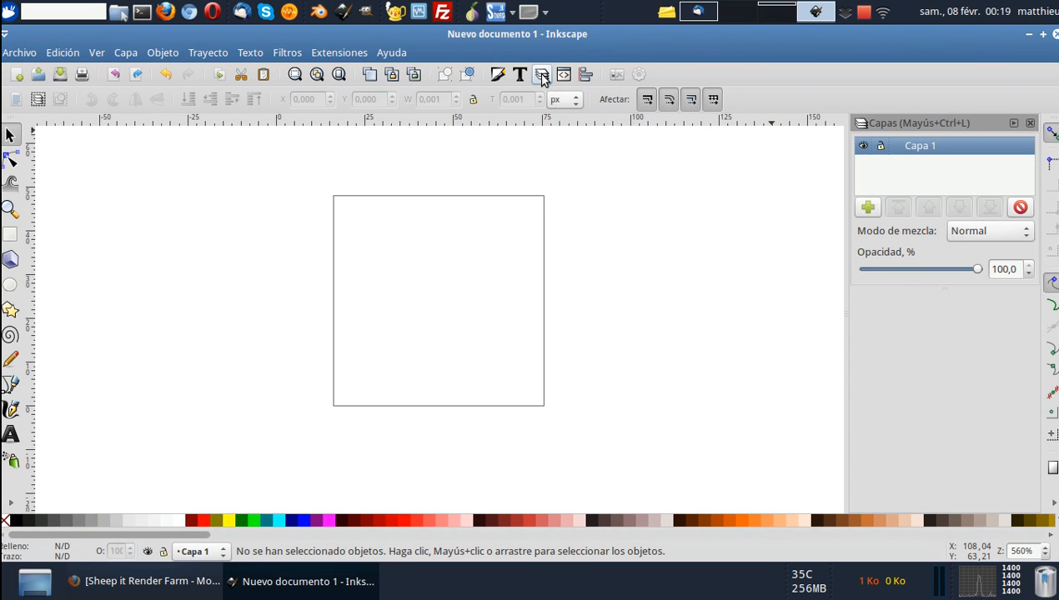
pyautogui.moveTo(910, 286); pyautogui.dragTo(922, 358)
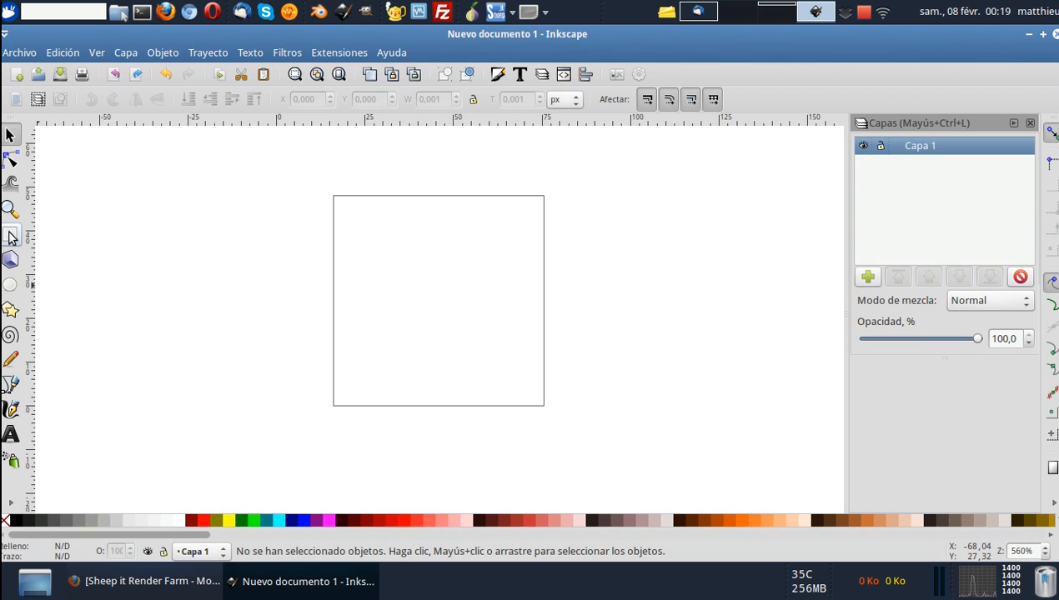
# Draw a rounded rectangle about 44.5 × 43.75 px just inside the page border and fill it with navy blue.
pyautogui.click(10, 237)
pyautogui.moveTo(338, 203); pyautogui.dragTo(532, 394)
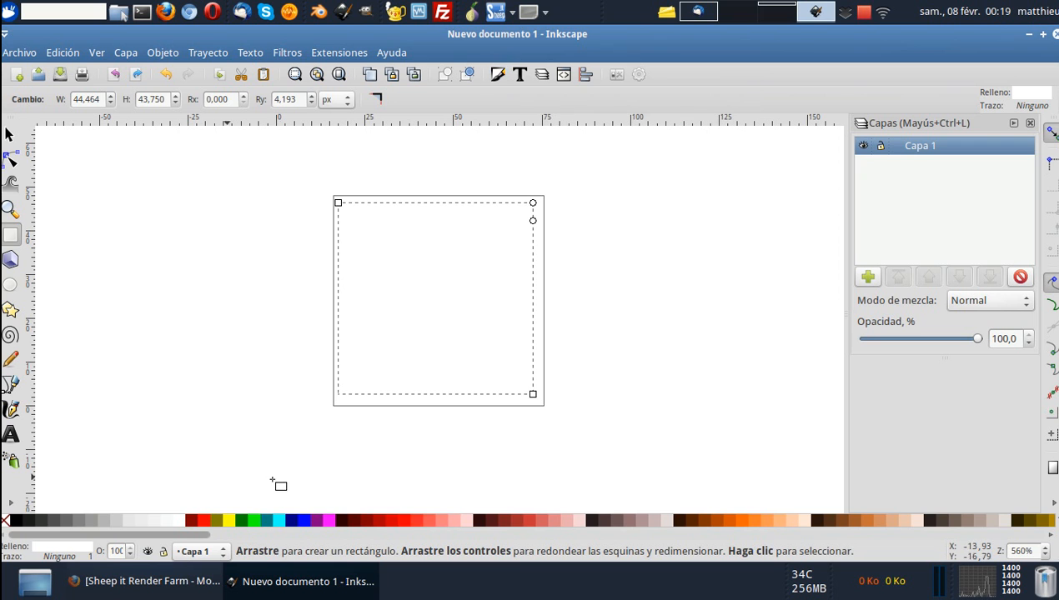
pyautogui.click(255, 521)
pyautogui.click(279, 520)
pyautogui.click(303, 520)
pyautogui.click(291, 520)
pyautogui.click(267, 520)
pyautogui.click(291, 520)
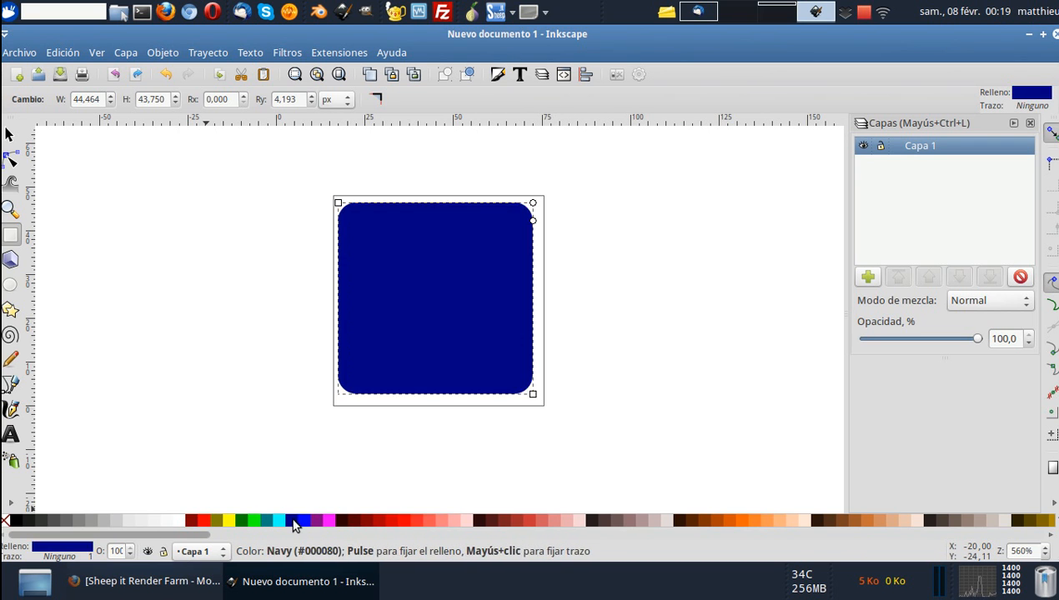
# Change the rectangle's flat fill to a brighter blue with HSL values 152, 200 and 111.
pyautogui.click(498, 76)
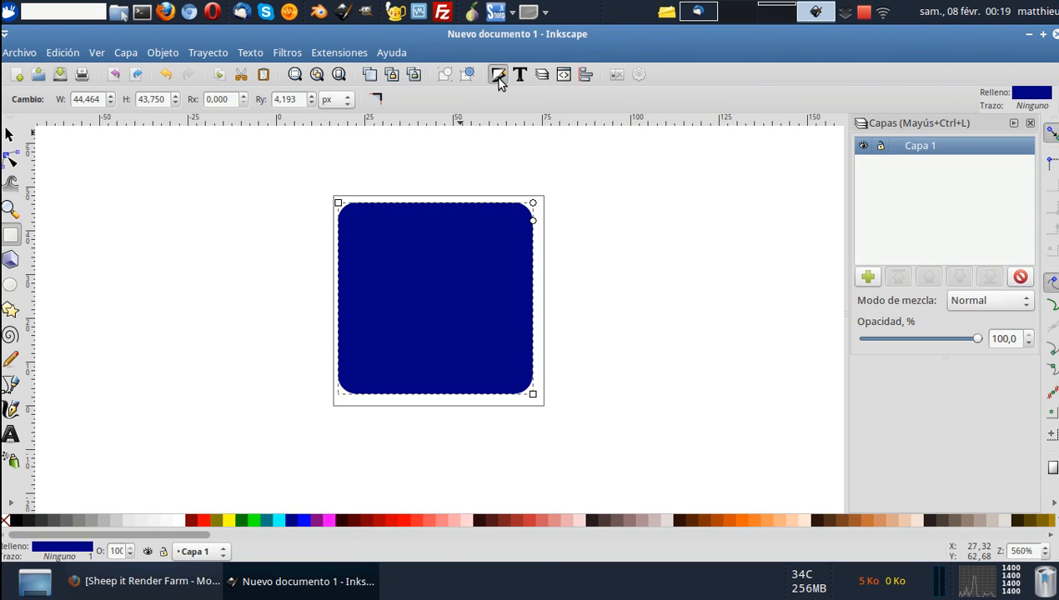
pyautogui.moveTo(833, 280); pyautogui.dragTo(883, 258)
pyautogui.click(911, 259)
pyautogui.click(790, 212)
pyautogui.click(814, 213)
pyautogui.click(844, 212)
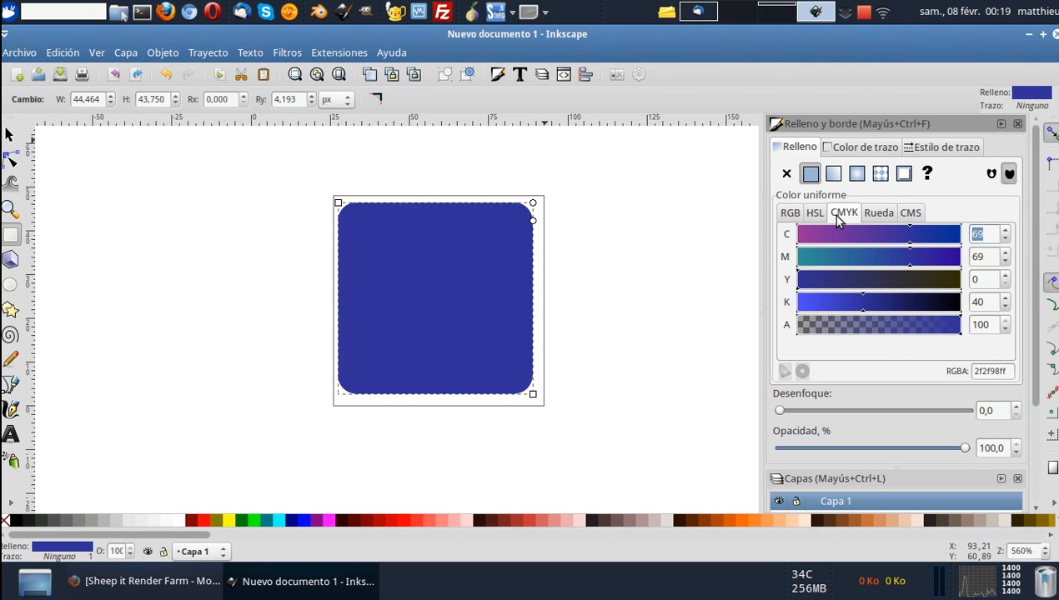
pyautogui.click(814, 213)
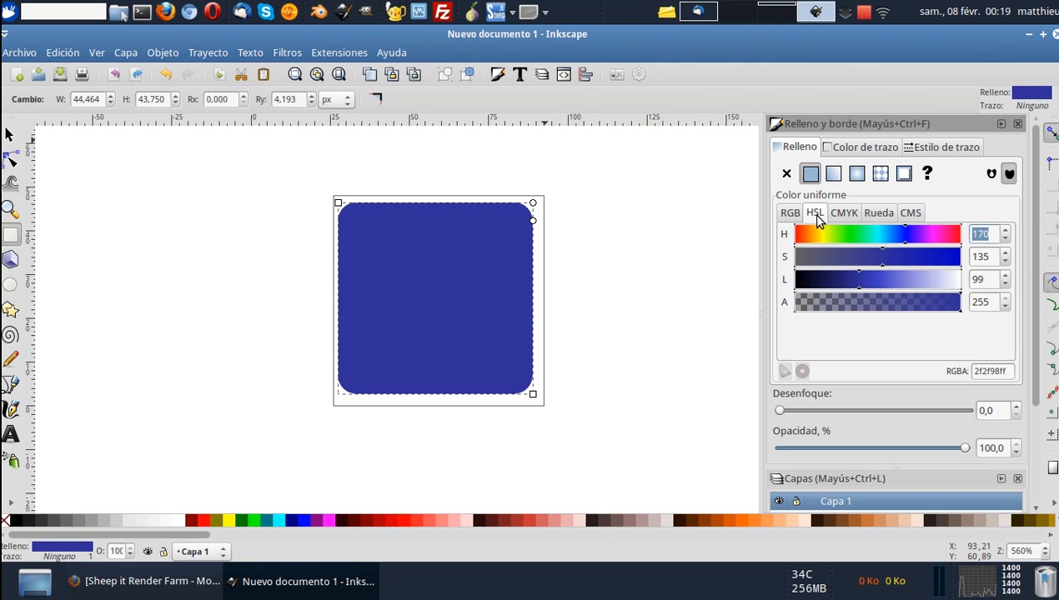
pyautogui.click(791, 213)
pyautogui.click(814, 213)
pyautogui.moveTo(901, 243); pyautogui.dragTo(923, 265)
pyautogui.click(898, 265)
pyautogui.click(867, 283)
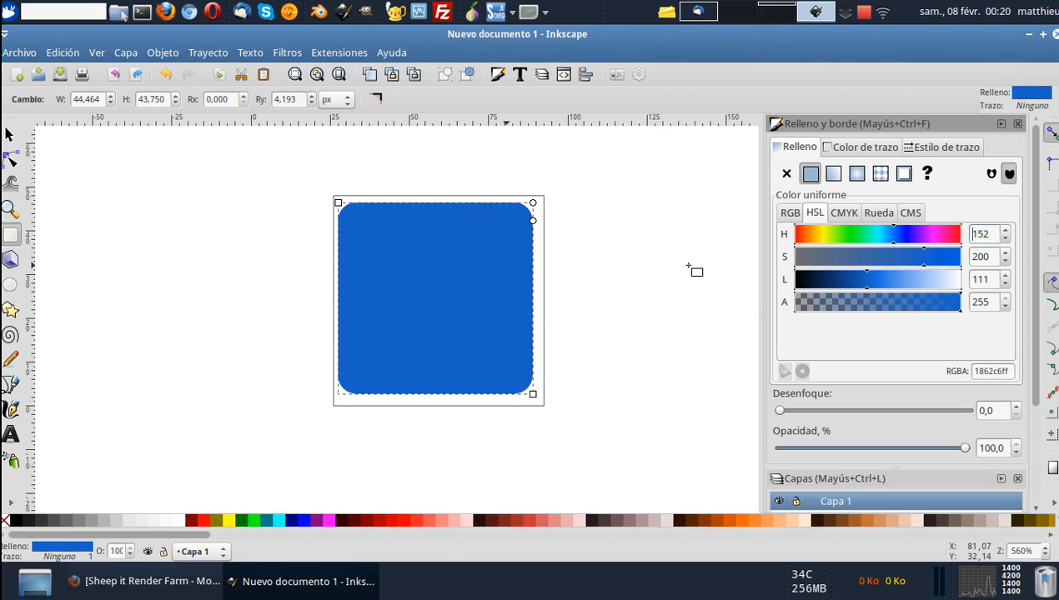
# Enlarge the rectangle to about 46.25 × 45.18 px so it nearly fills the page.
pyautogui.click(10, 135)
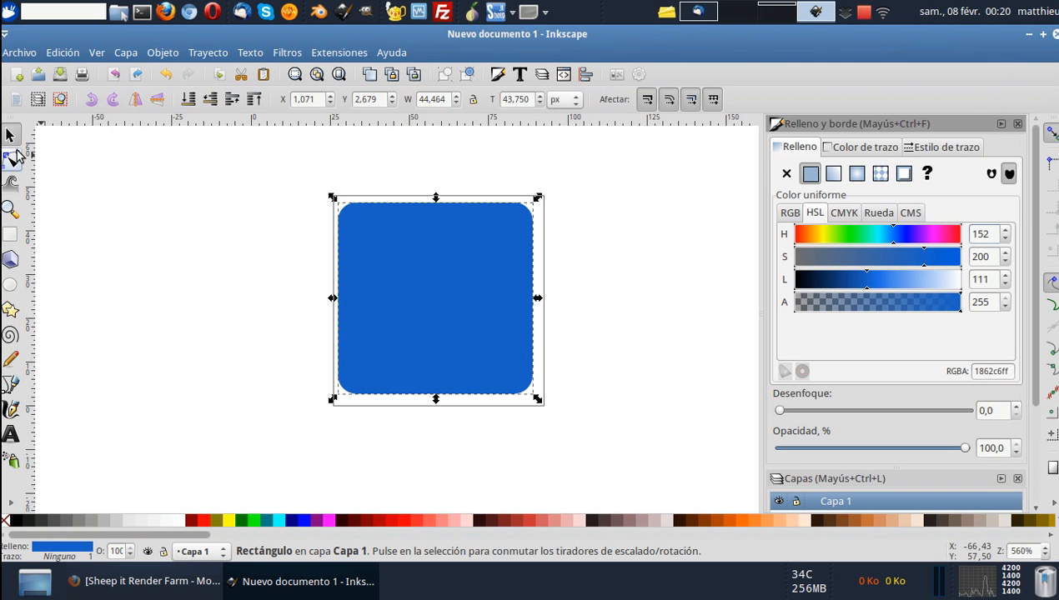
pyautogui.click(11, 160)
pyautogui.click(10, 135)
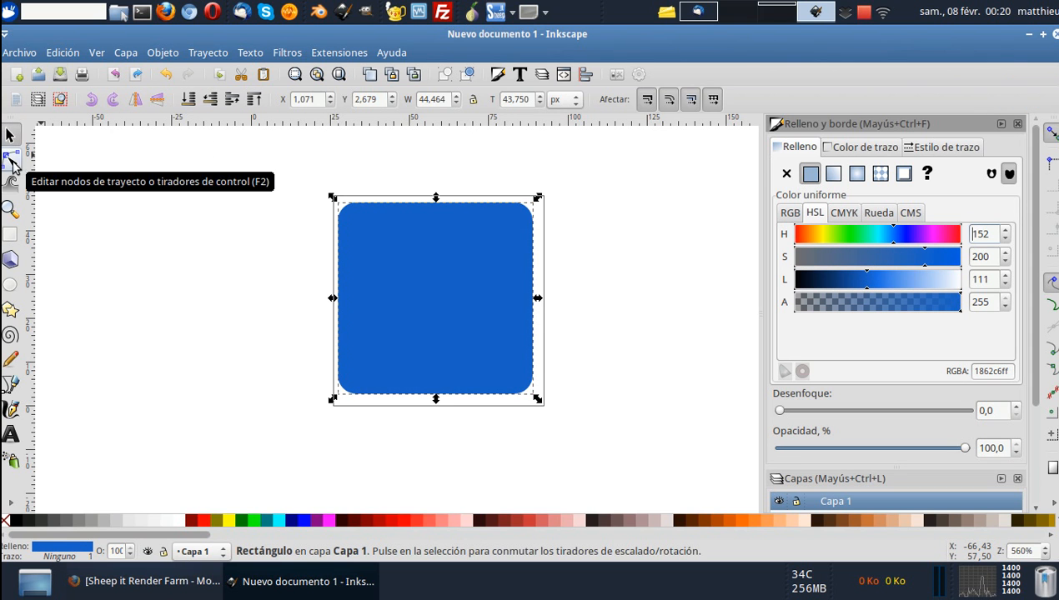
pyautogui.click(11, 163)
pyautogui.click(10, 135)
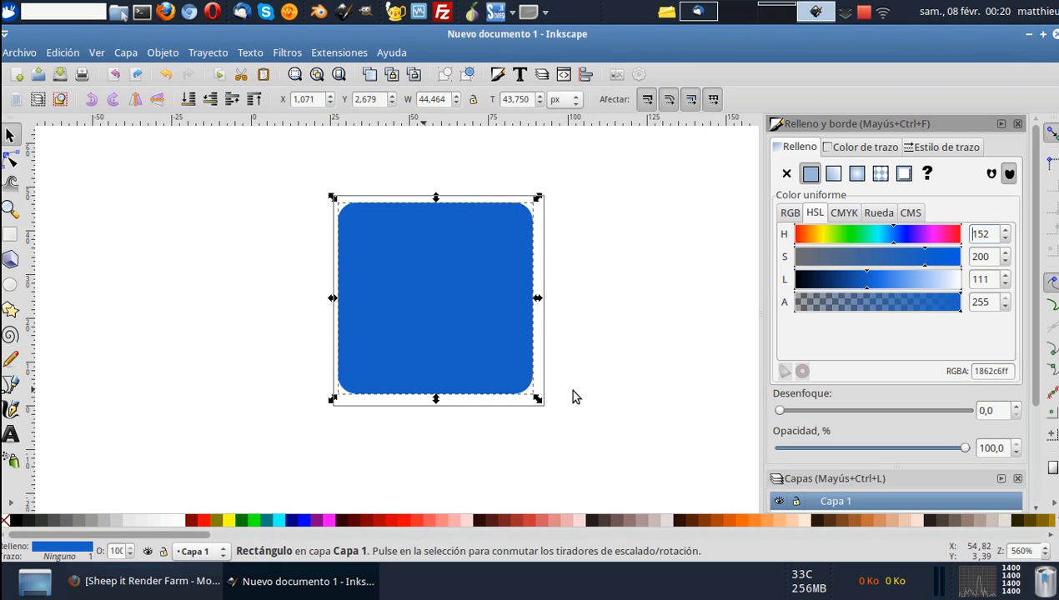
pyautogui.moveTo(538, 399); pyautogui.dragTo(542, 404)
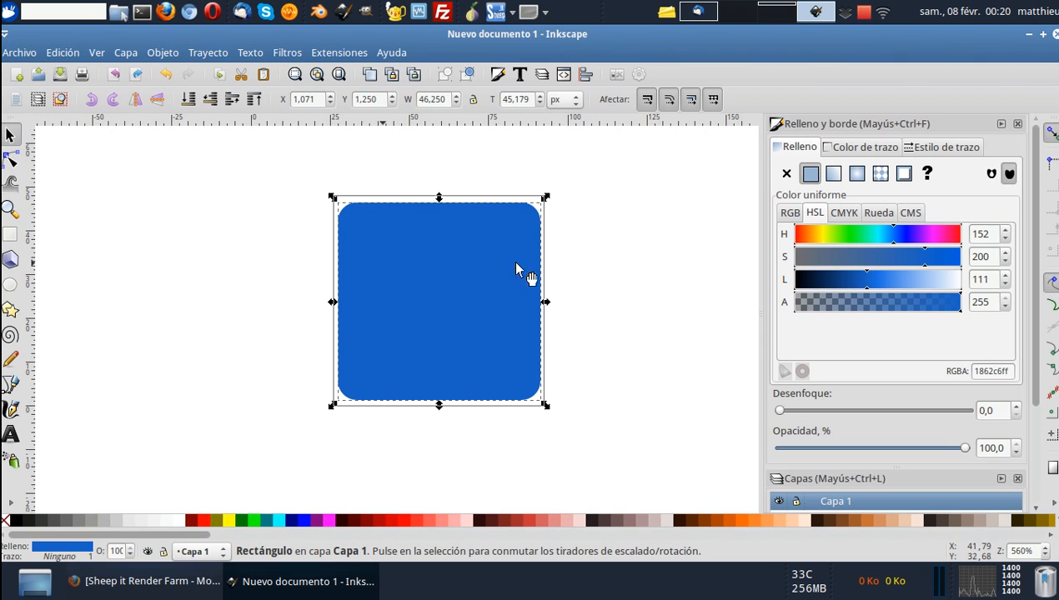
# Square off the rectangle's corners and round them again slightly more with its vertical rounding handle.
pyautogui.press('n')
pyautogui.click(542, 217)
pyautogui.click(539, 223)
pyautogui.moveTo(542, 221); pyautogui.dragTo(546, 201)
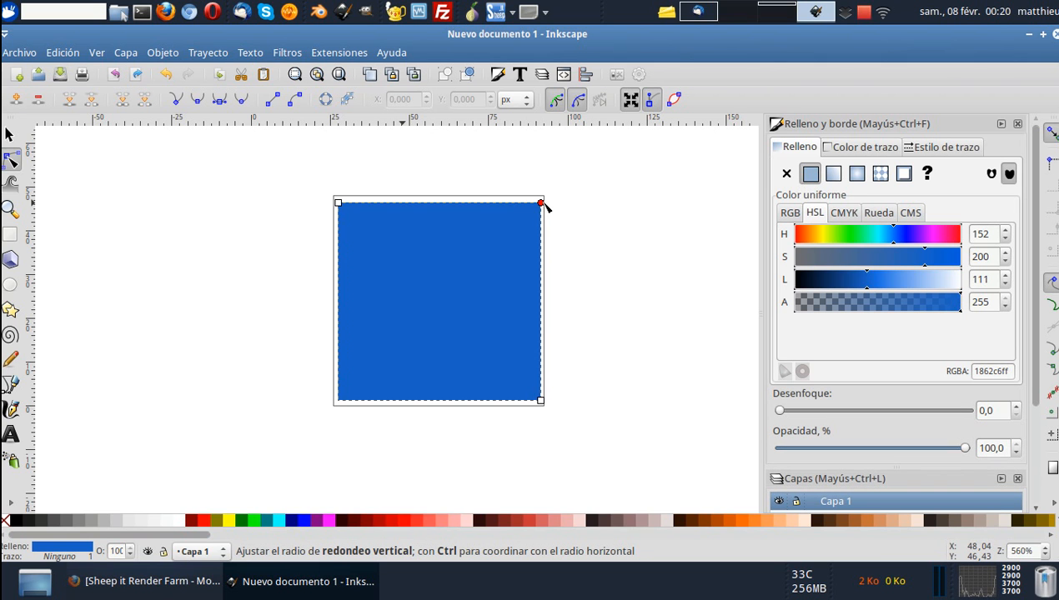
pyautogui.moveTo(542, 207); pyautogui.dragTo(543, 223)
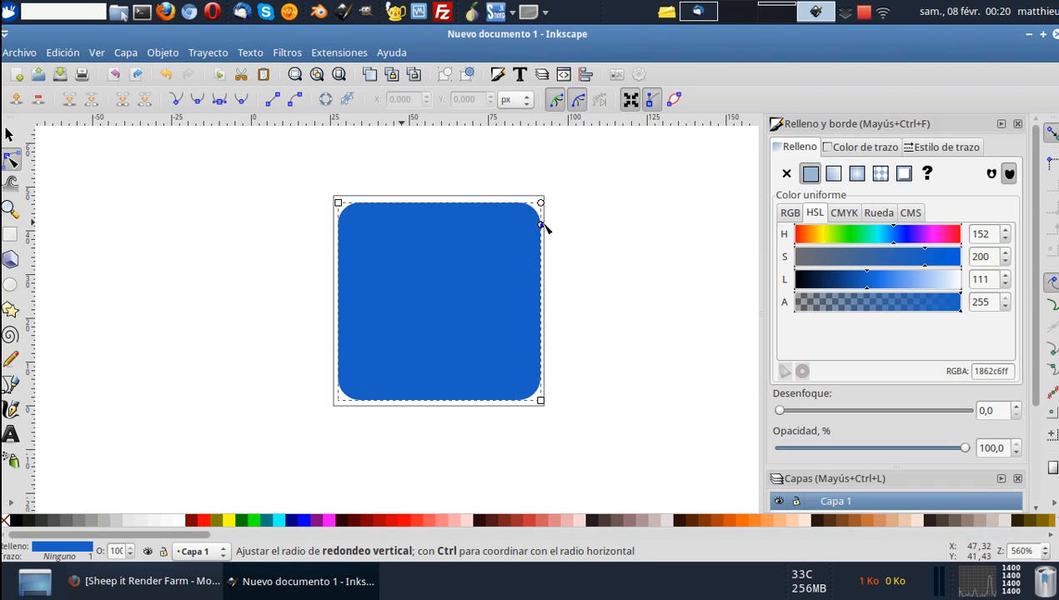
pyautogui.click(15, 137)
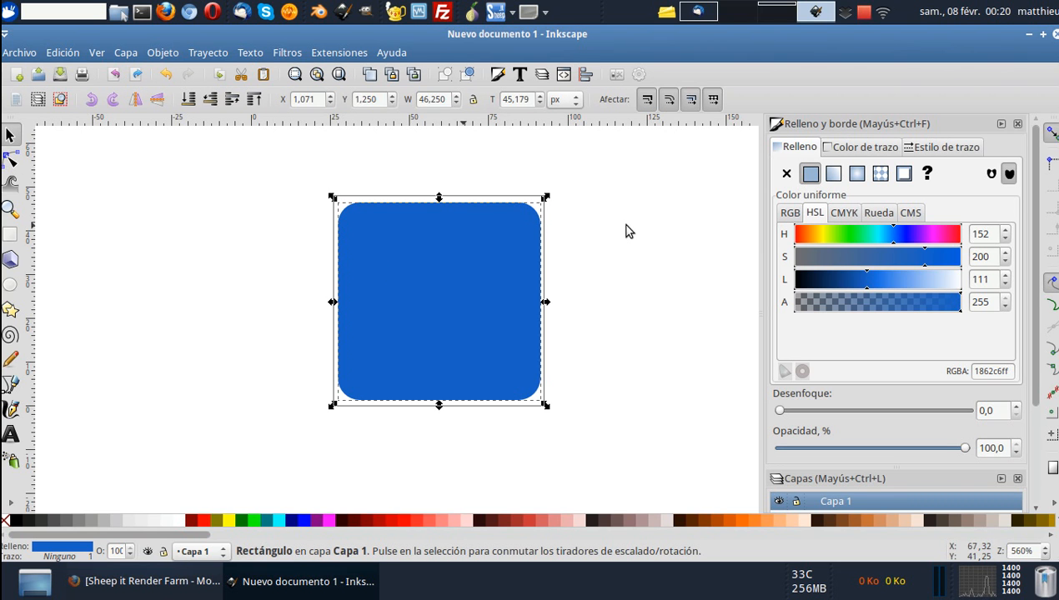
# Give the rectangle a flat black stroke, trying a width of 2 px before setting it to 1 px.
pyautogui.click(682, 252)
pyautogui.click(481, 288)
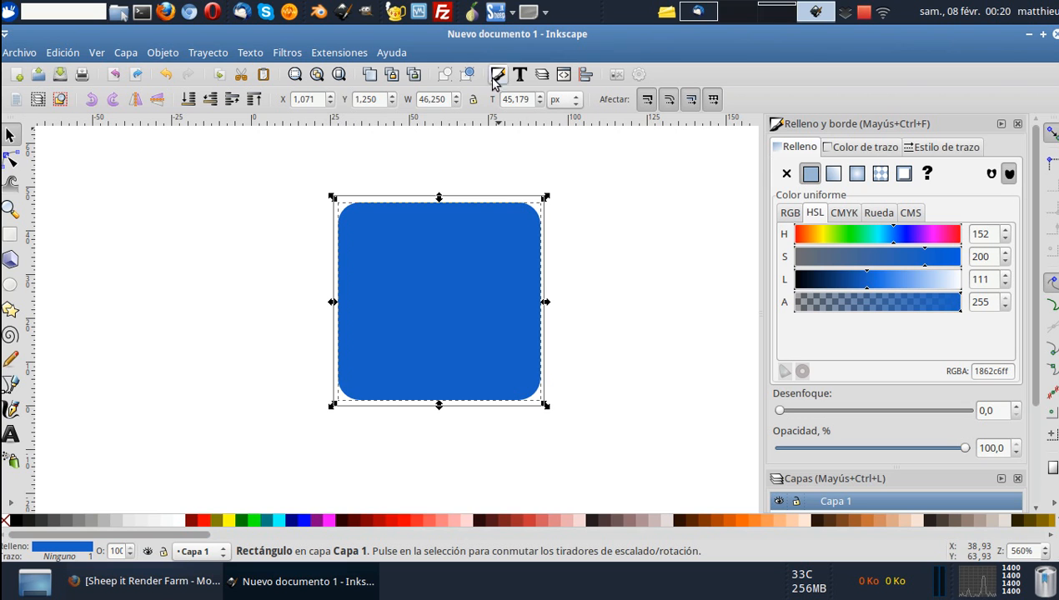
pyautogui.click(924, 148)
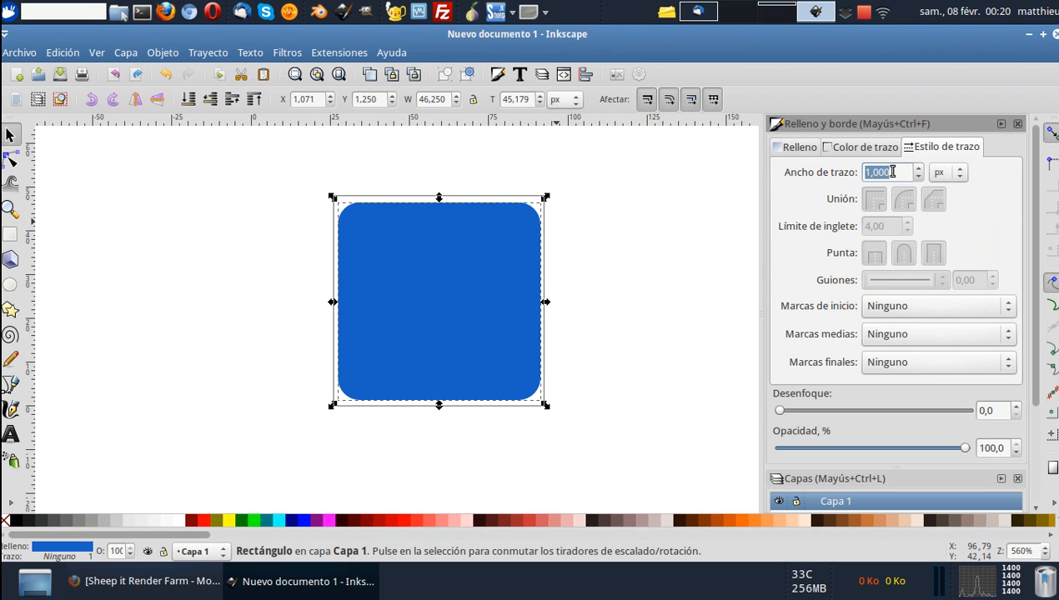
pyautogui.click(862, 149)
pyautogui.click(811, 174)
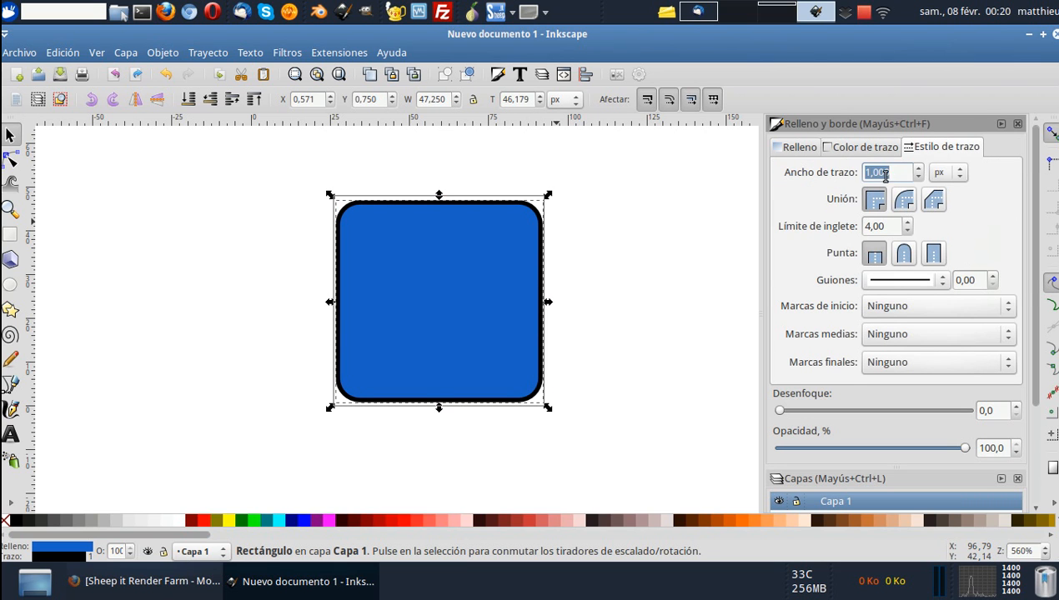
pyautogui.write('2')
pyautogui.press('Return')
pyautogui.tripleClick(903, 171)
pyautogui.write('1')
pyautogui.press('Return')
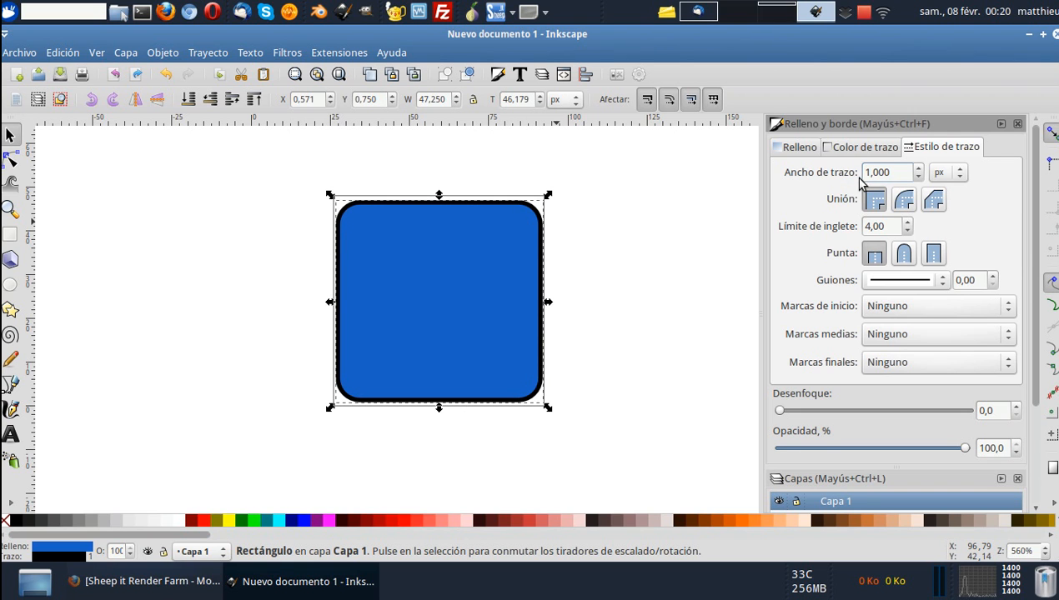
# Apply a linear gradient fill to the rectangle and orient it vertically from the upper part to just below the lower edge.
pyautogui.click(798, 151)
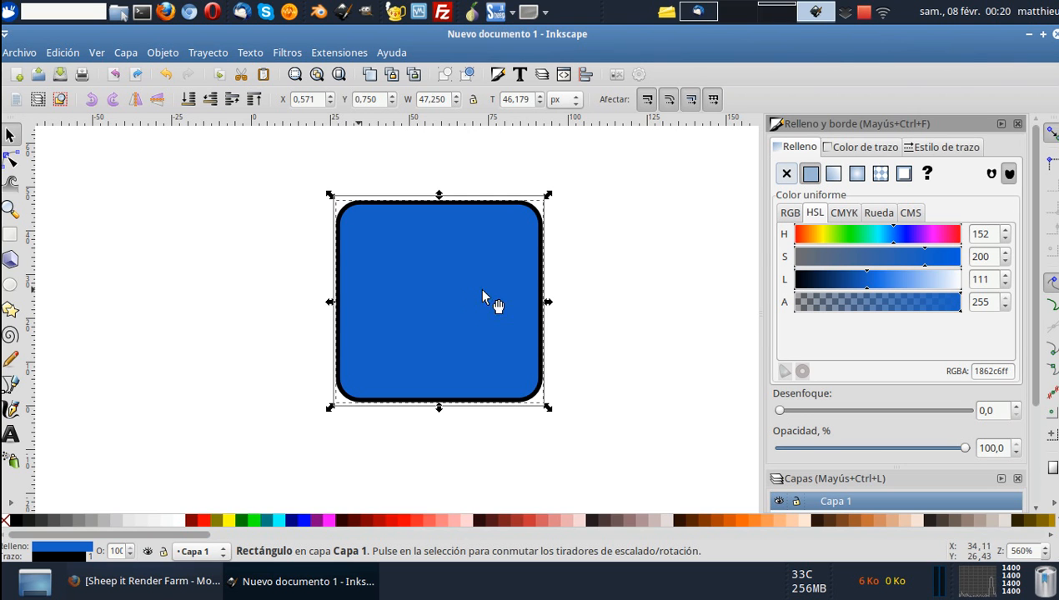
pyautogui.click(833, 174)
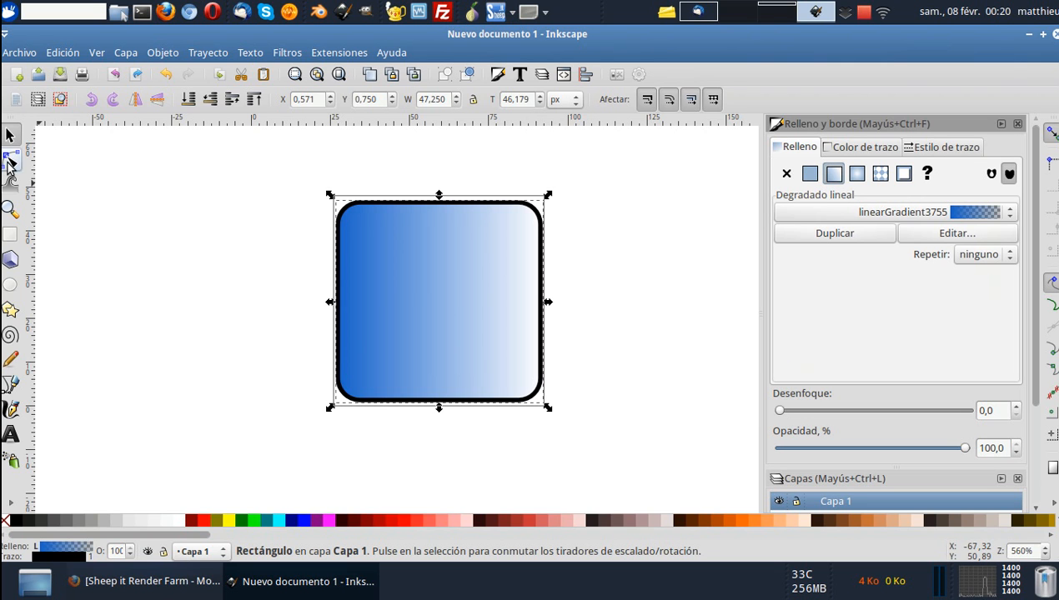
pyautogui.click(10, 163)
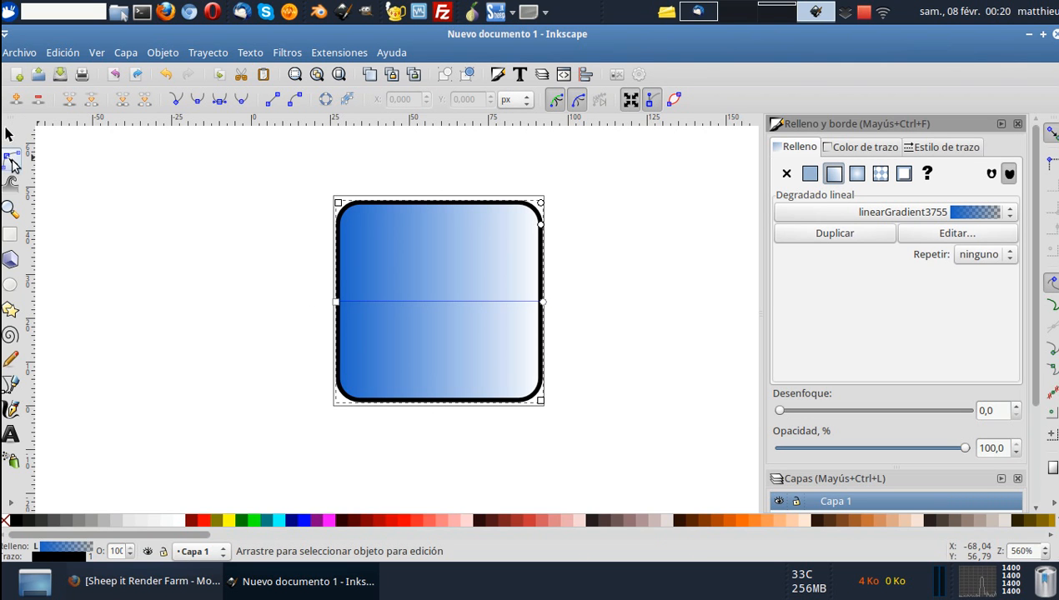
pyautogui.moveTo(336, 305); pyautogui.dragTo(444, 239)
pyautogui.moveTo(542, 305); pyautogui.dragTo(448, 414)
pyautogui.click(446, 412)
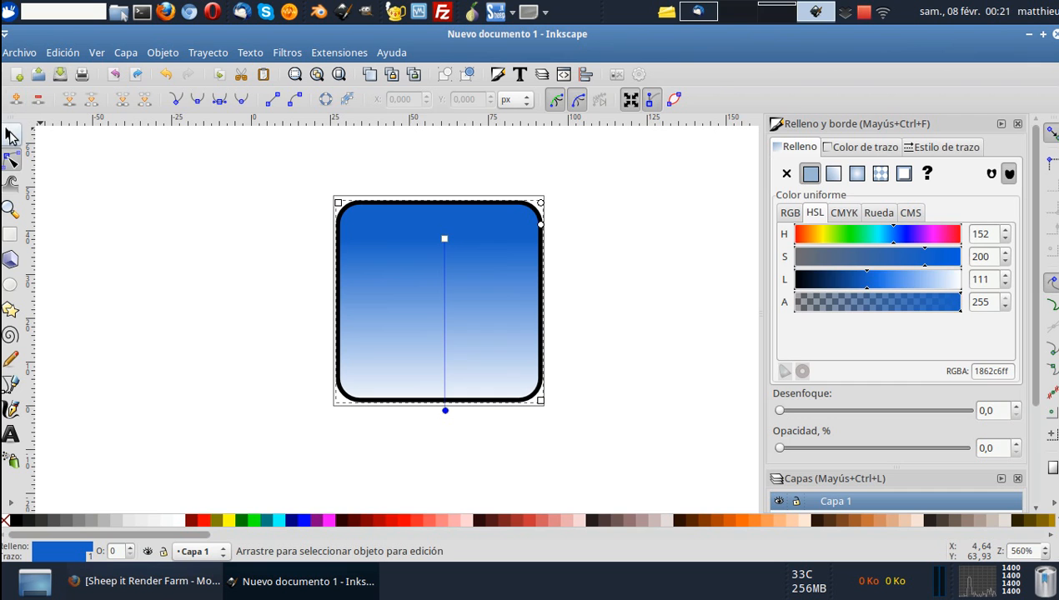
pyautogui.click(10, 135)
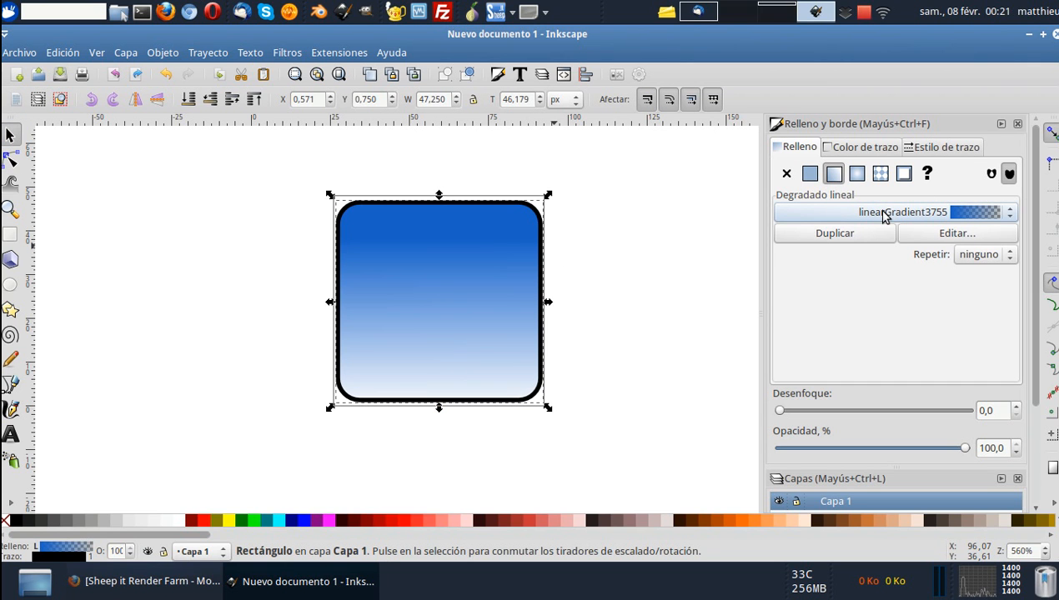
# Edit the gradient so its transparent end stop becomes fully opaque with alpha 255.
pyautogui.click(927, 234)
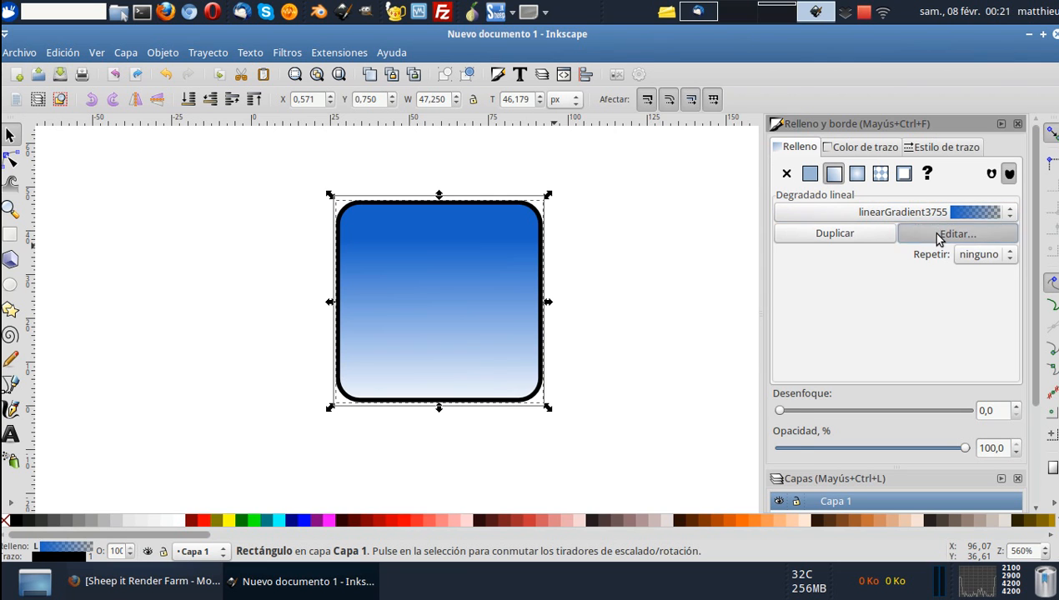
pyautogui.click(656, 179)
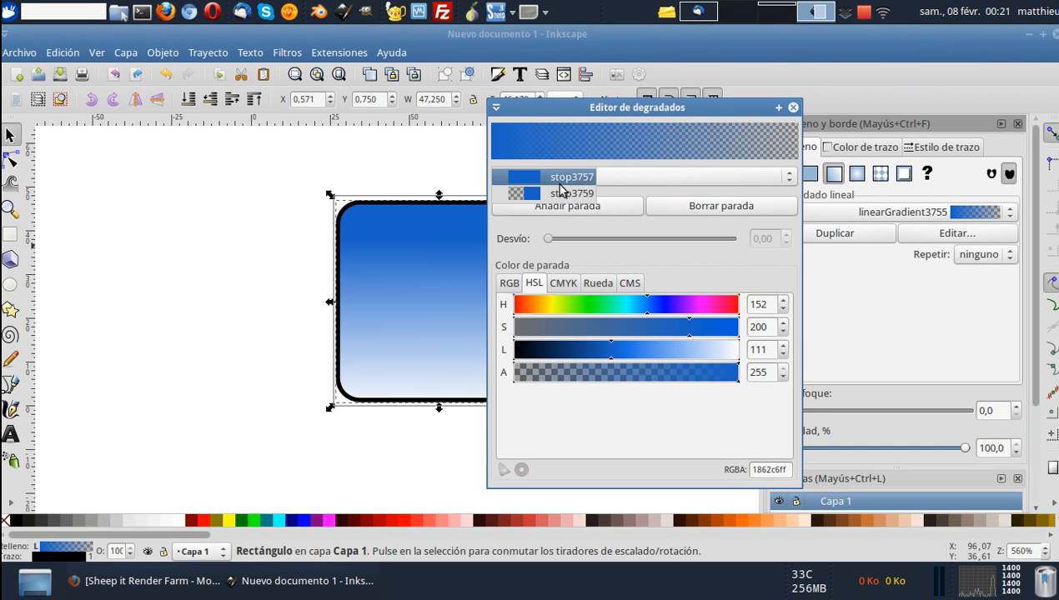
pyautogui.click(560, 194)
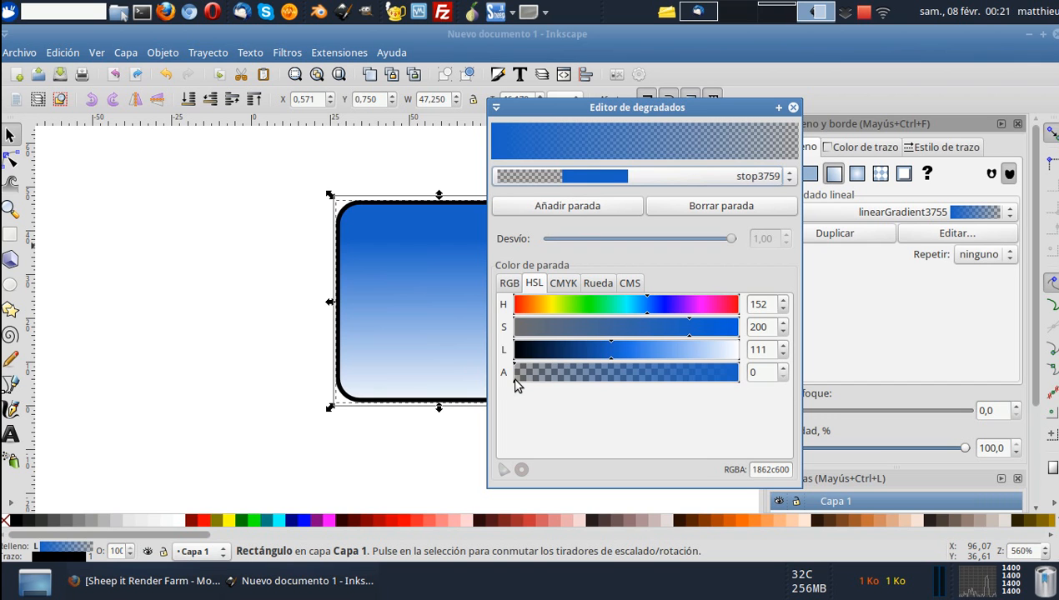
pyautogui.click(569, 179)
pyautogui.click(567, 159)
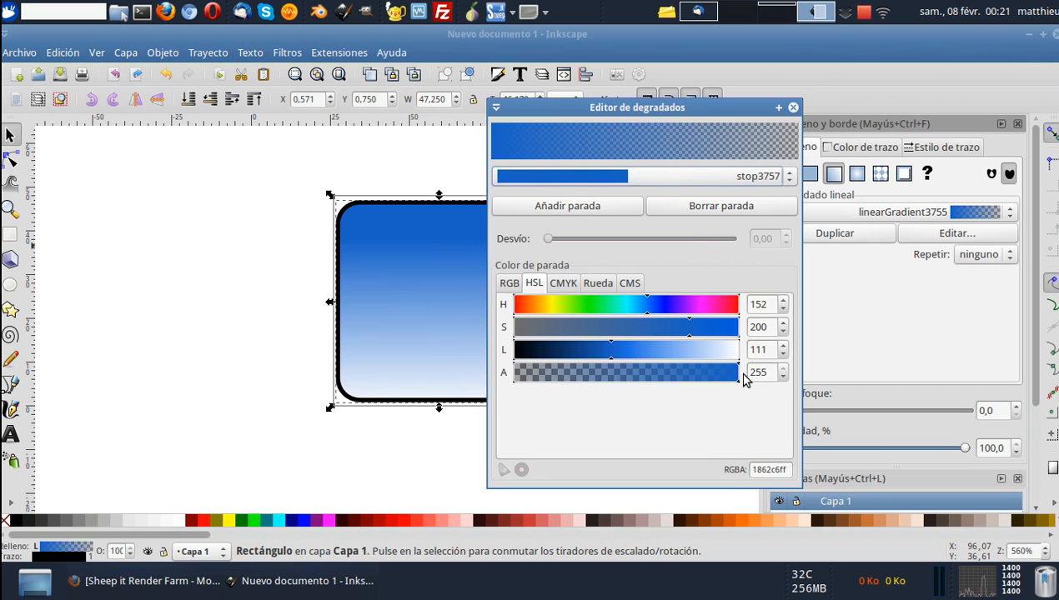
pyautogui.click(636, 178)
pyautogui.click(579, 194)
pyautogui.moveTo(514, 378); pyautogui.dragTo(747, 378)
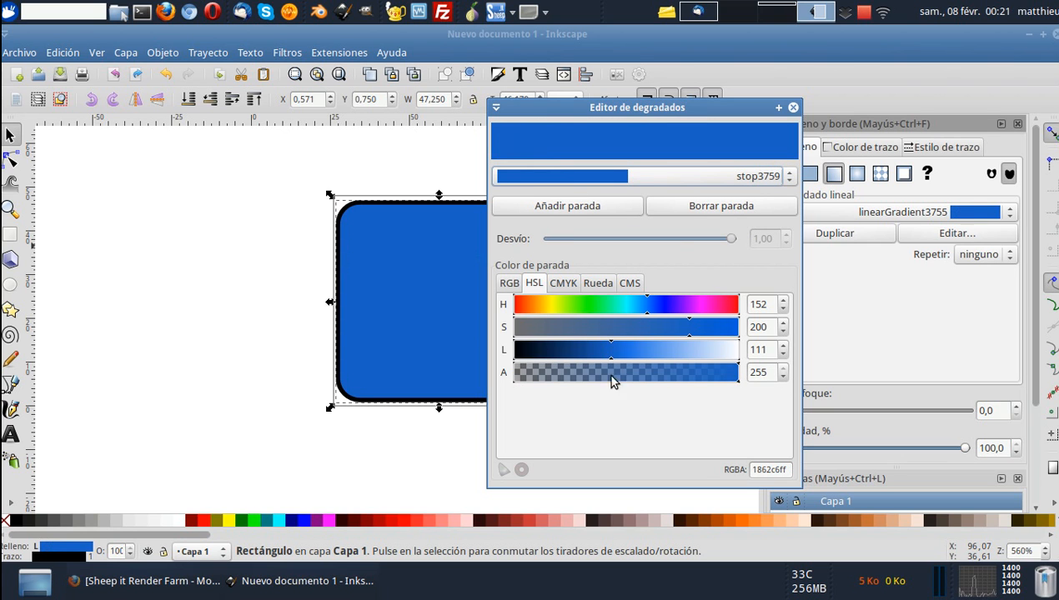
# Add a middle gradient stop darkened to lightness 78, and lighten the end stop to a pale blue.
pyautogui.click(594, 205)
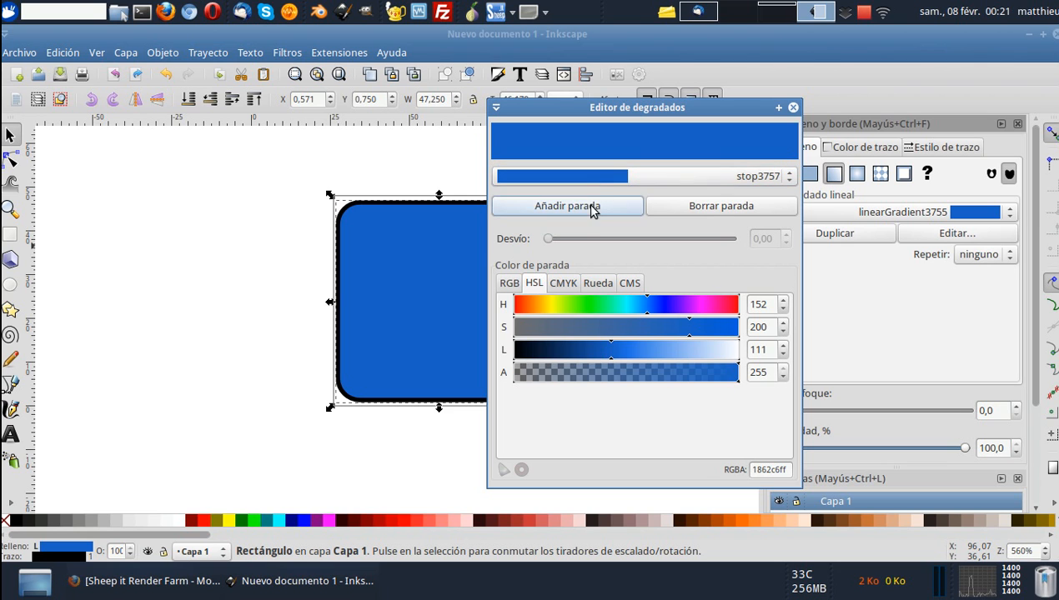
pyautogui.click(588, 178)
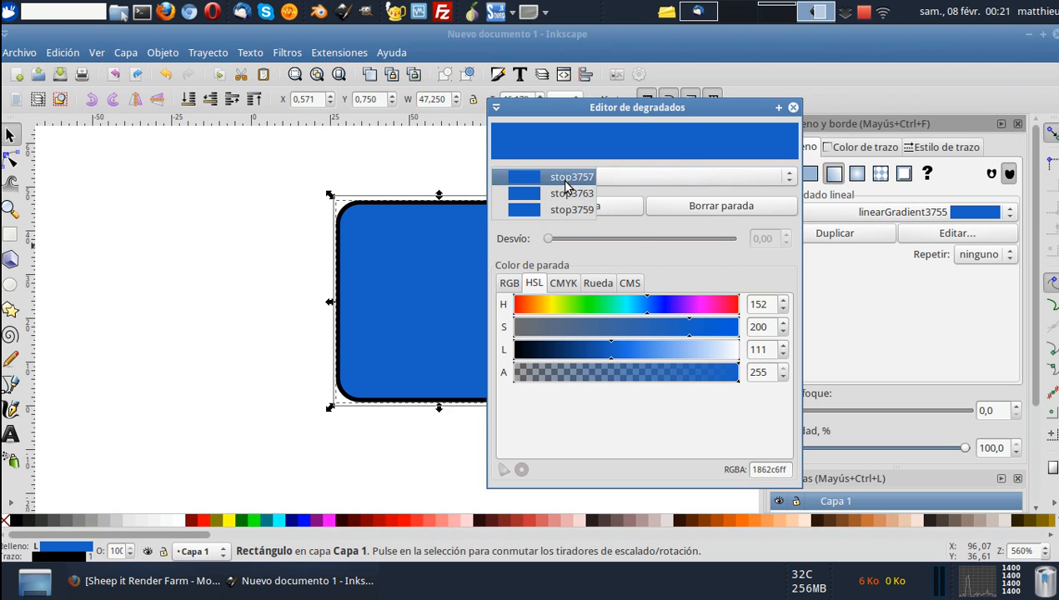
pyautogui.click(566, 194)
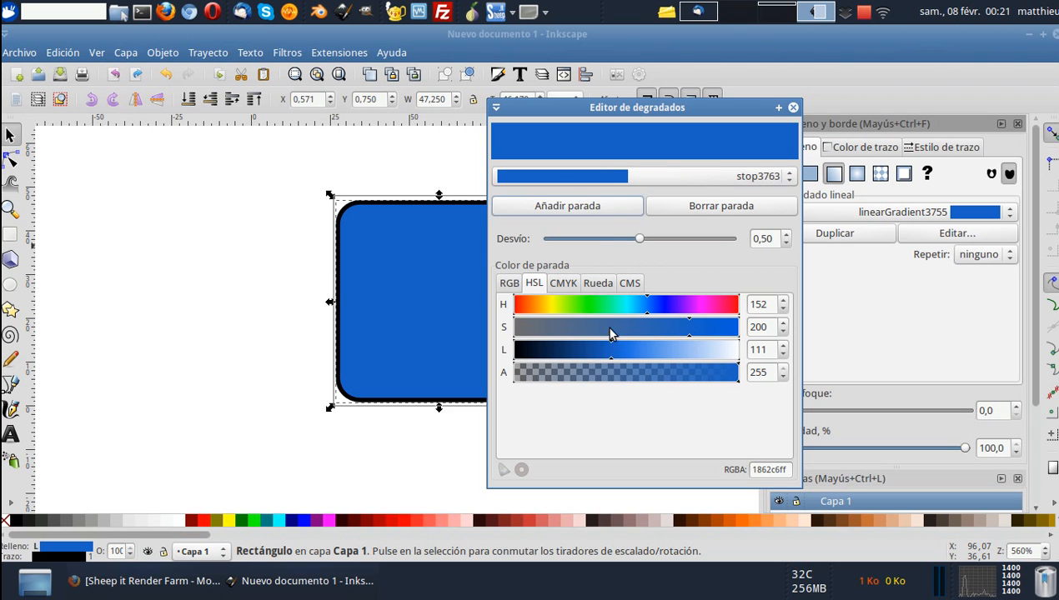
pyautogui.moveTo(606, 357); pyautogui.dragTo(582, 356)
pyautogui.click(567, 176)
pyautogui.click(569, 175)
pyautogui.moveTo(665, 347); pyautogui.dragTo(690, 347)
pyautogui.click(794, 108)
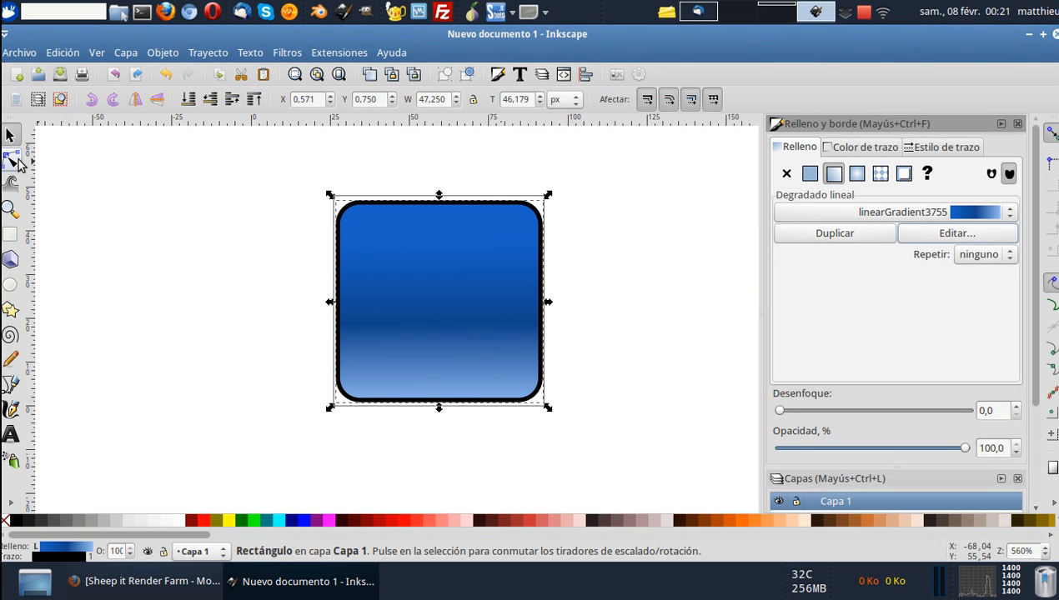
# Move the gradient's dark middle stop lower in the rectangle and raise its start to the rectangle's upper edge.
pyautogui.click(10, 160)
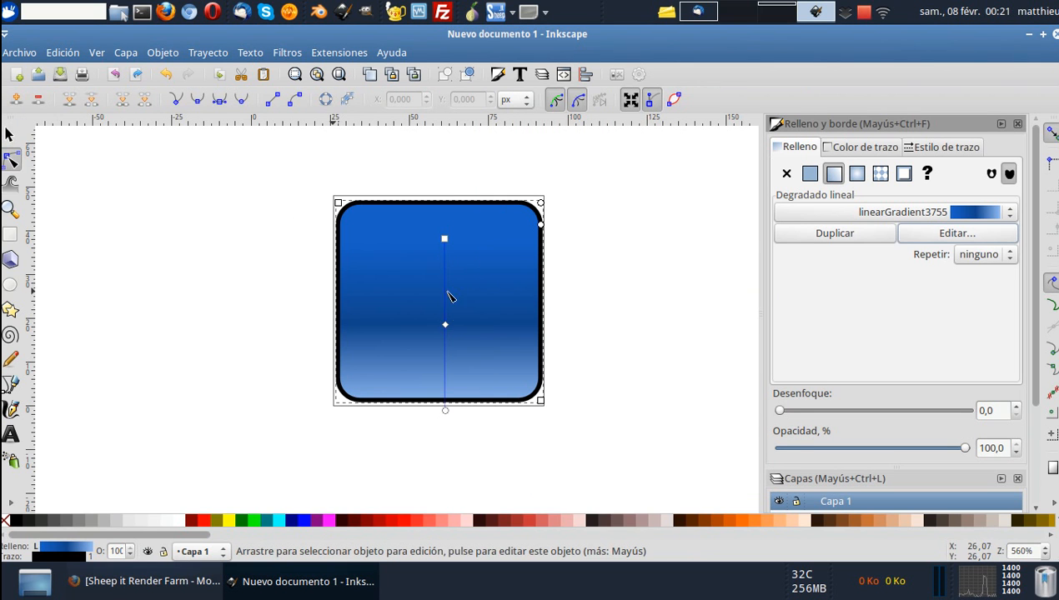
pyautogui.moveTo(447, 330); pyautogui.dragTo(446, 351)
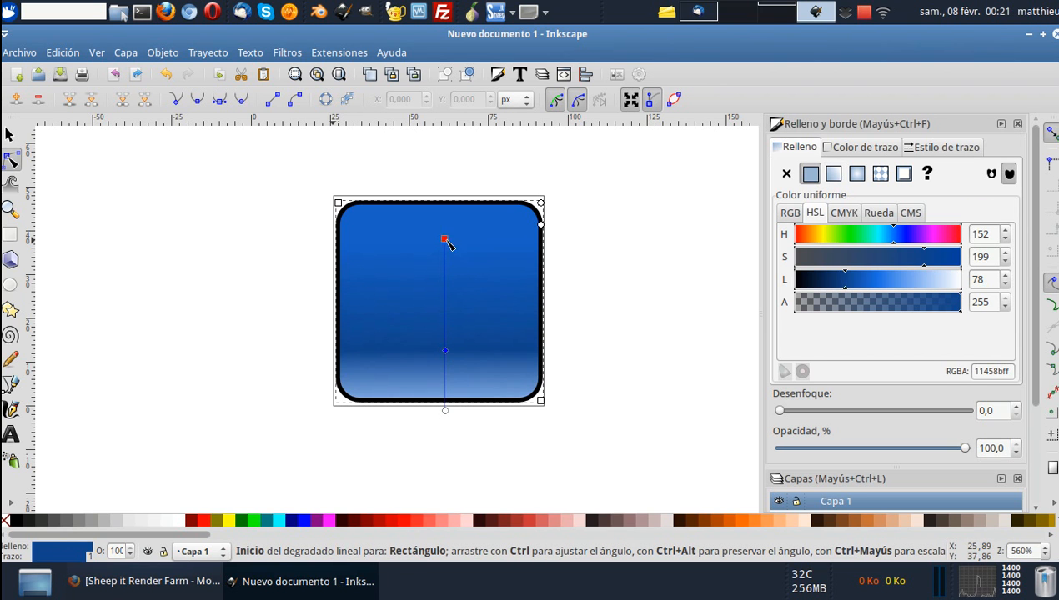
pyautogui.moveTo(447, 232); pyautogui.dragTo(450, 218)
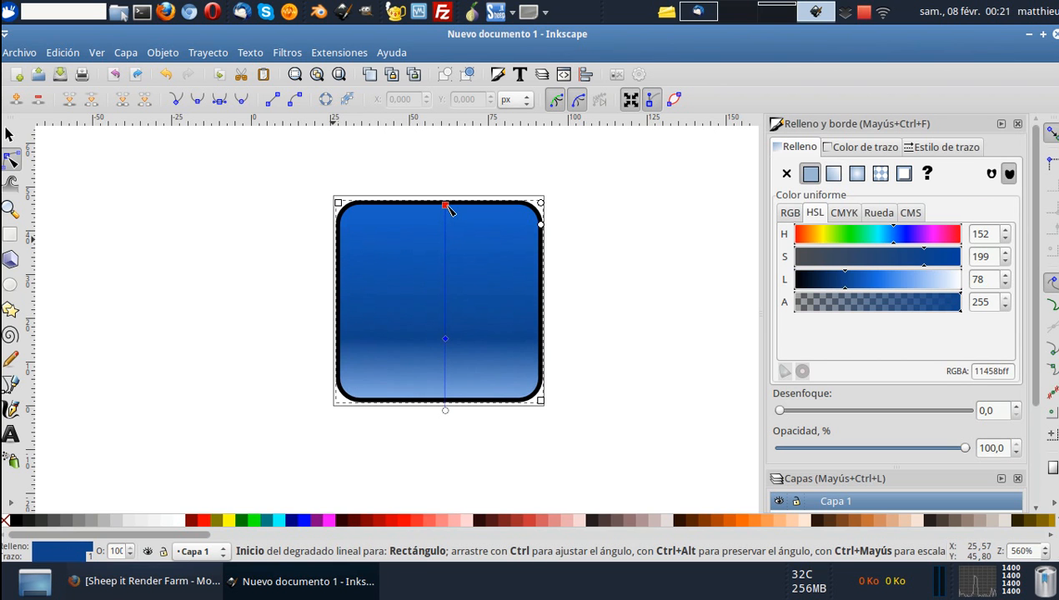
pyautogui.click(10, 134)
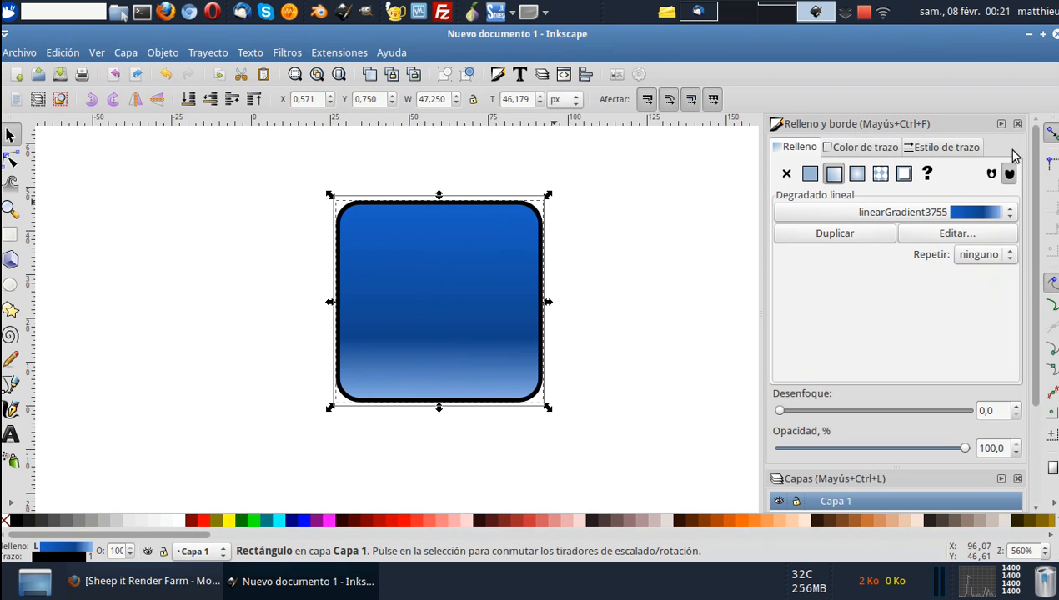
pyautogui.click(1017, 123)
# Duplicate the gradient-filled rounded rectangle in place.
pyautogui.click(505, 230)
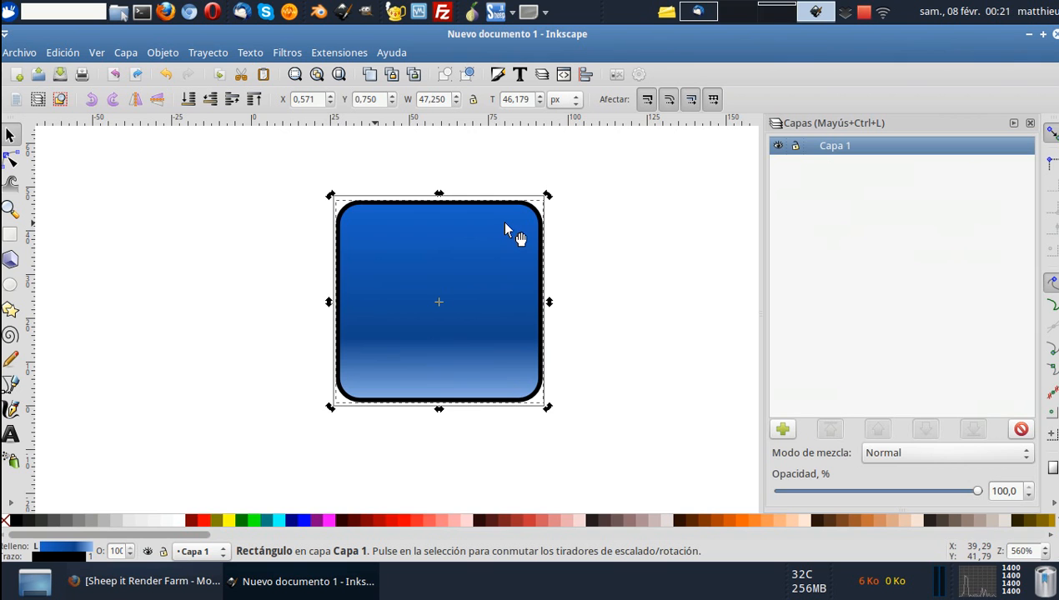
pyautogui.click(370, 77)
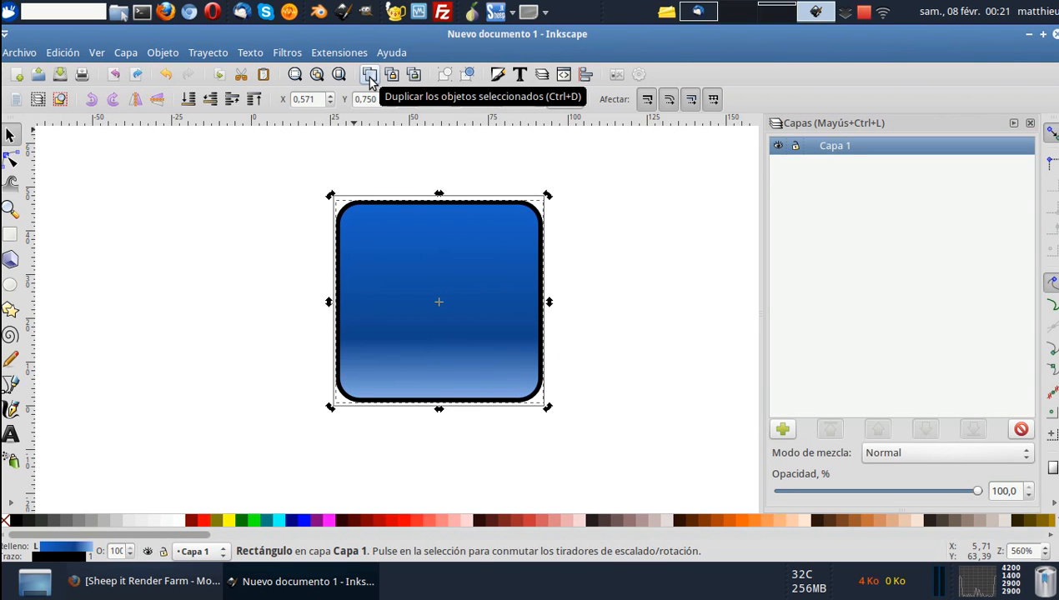
pyautogui.moveTo(454, 247); pyautogui.dragTo(578, 268)
pyautogui.hotkey('ctrl', 'z')
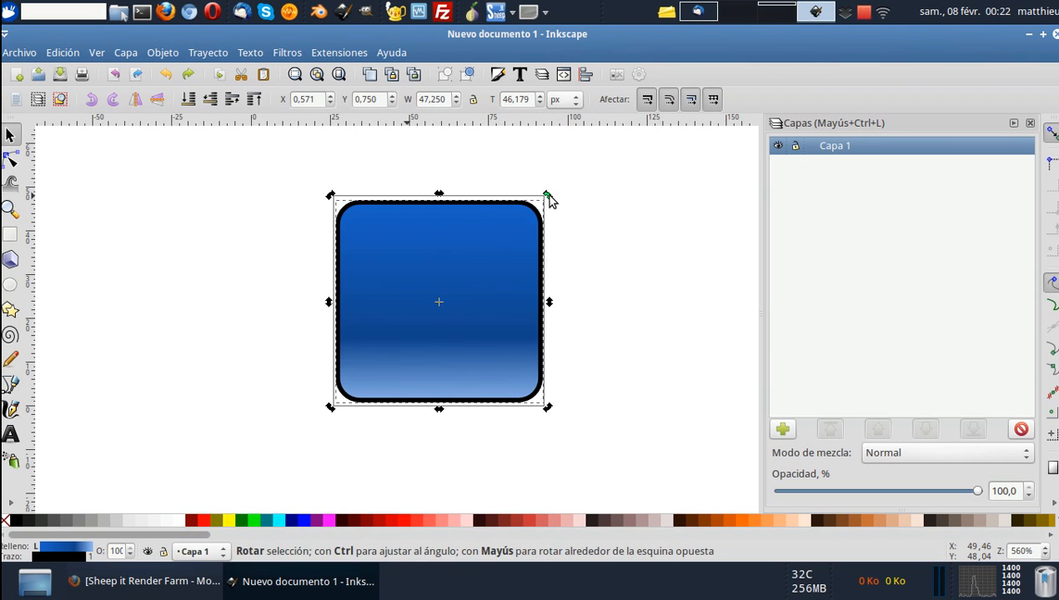
pyautogui.moveTo(549, 200); pyautogui.dragTo(570, 255)
pyautogui.hotkey('ctrl', 'z')
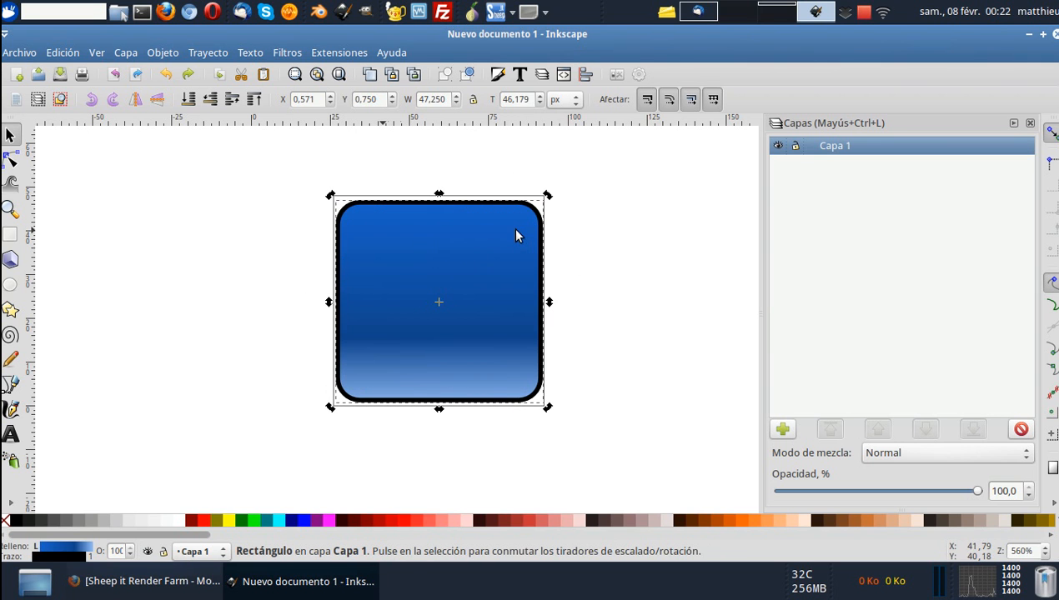
pyautogui.moveTo(547, 196)
pyautogui.mouseDown()
pyautogui.moveTo(542, 188)
pyautogui.moveTo(535, 209)
pyautogui.moveTo(548, 197)
pyautogui.mouseUp()
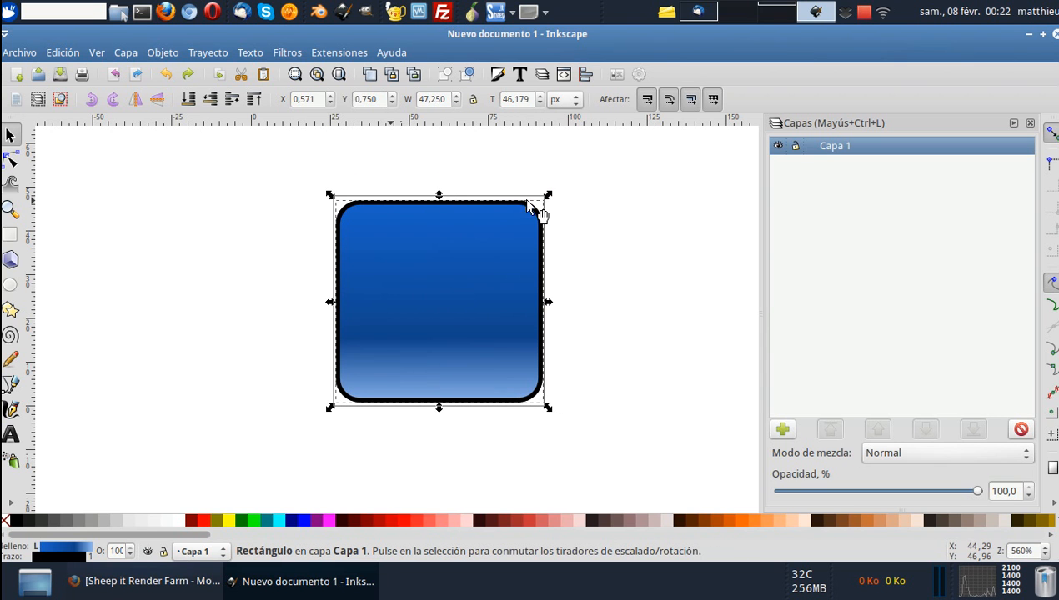
# Convert the duplicated rectangle to a path so its nodes can be edited.
pyautogui.click(10, 161)
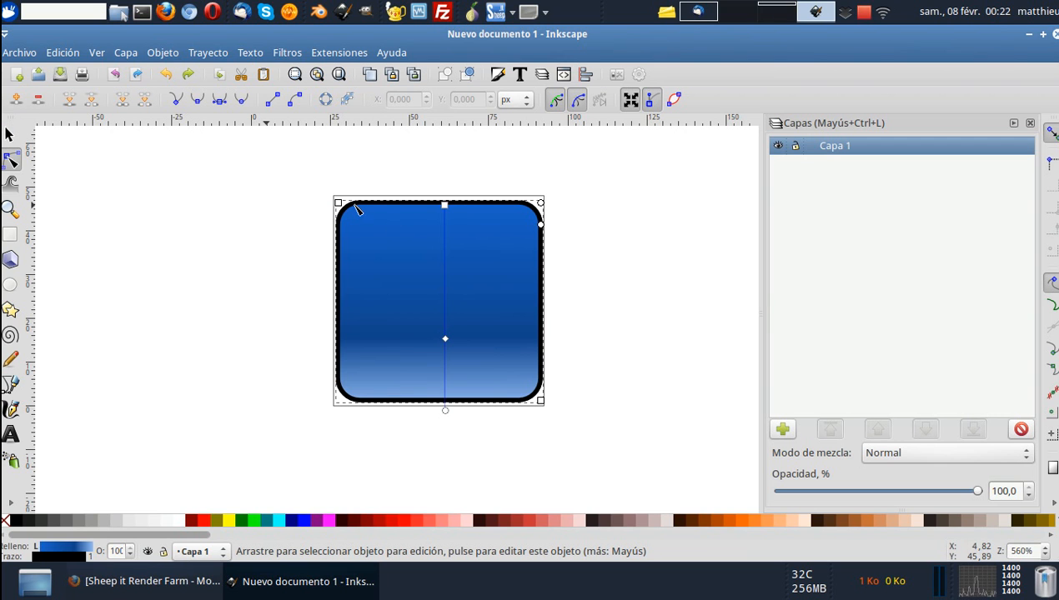
pyautogui.click(215, 55)
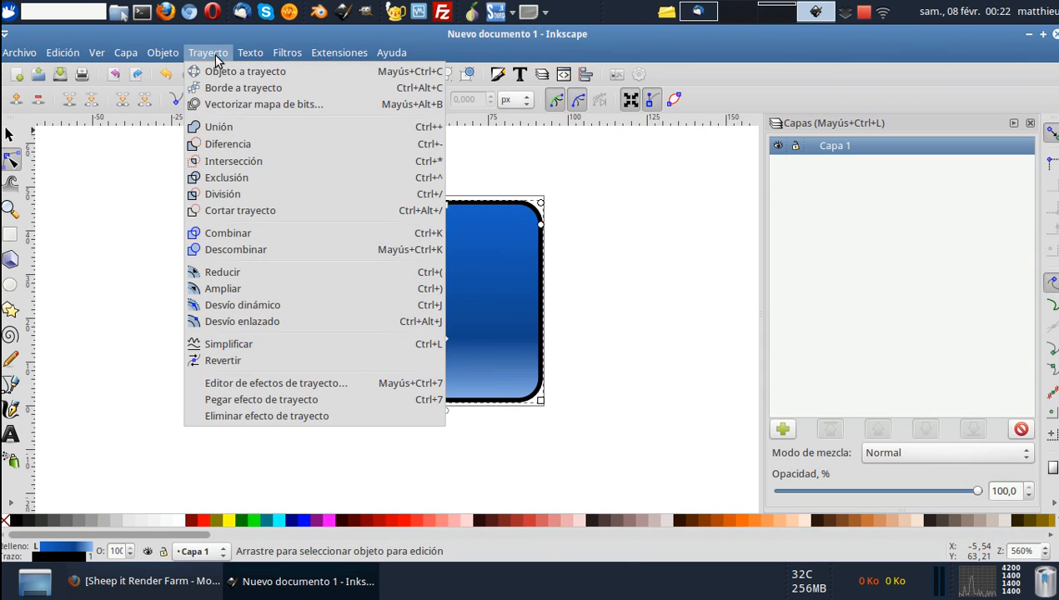
pyautogui.click(223, 75)
pyautogui.moveTo(520, 204)
pyautogui.mouseDown()
pyautogui.moveTo(519, 189)
pyautogui.moveTo(537, 200)
pyautogui.moveTo(512, 169)
pyautogui.moveTo(498, 225)
pyautogui.moveTo(505, 217)
pyautogui.mouseUp()
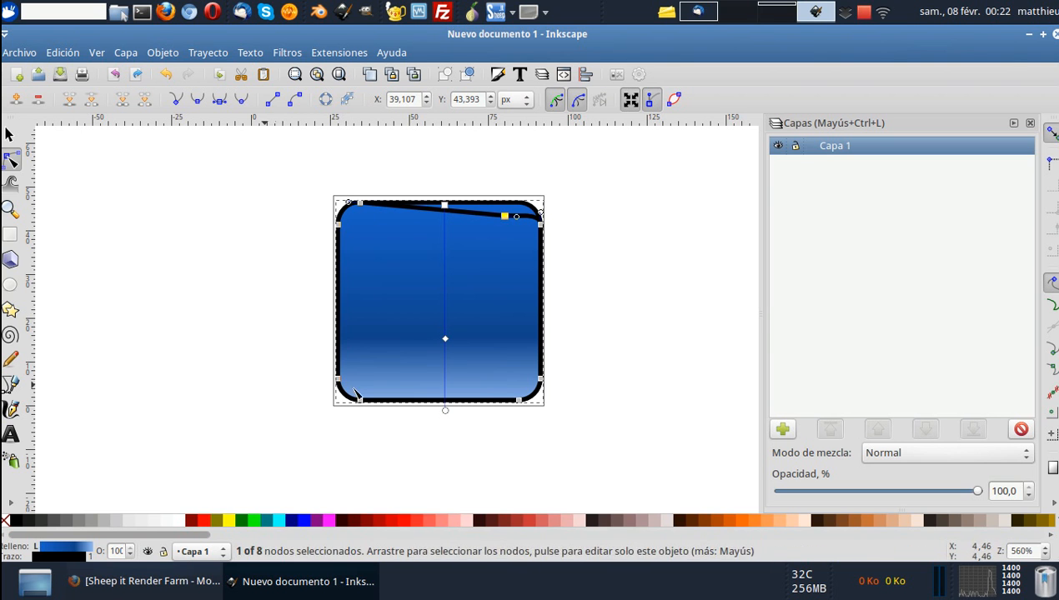
pyautogui.click(62, 53)
pyautogui.click(83, 71)
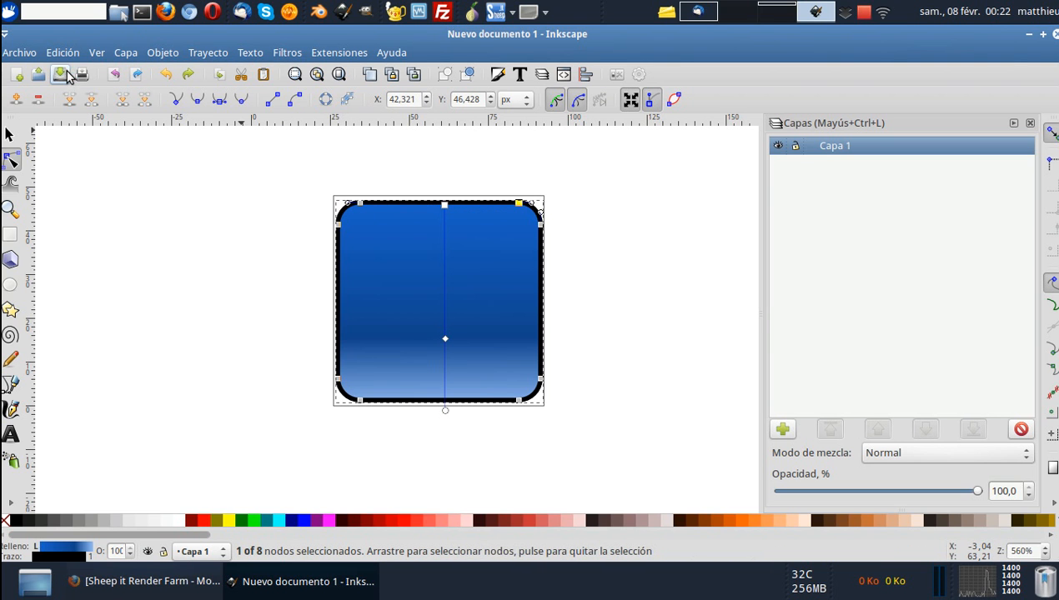
# Remove the stroke from the duplicated path.
pyautogui.click(10, 135)
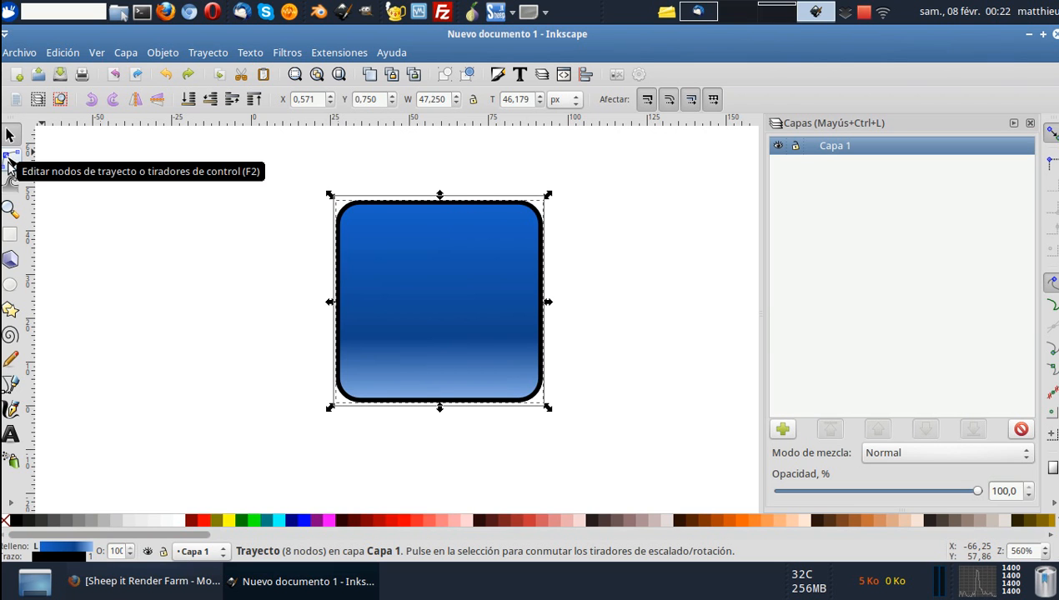
pyautogui.click(499, 75)
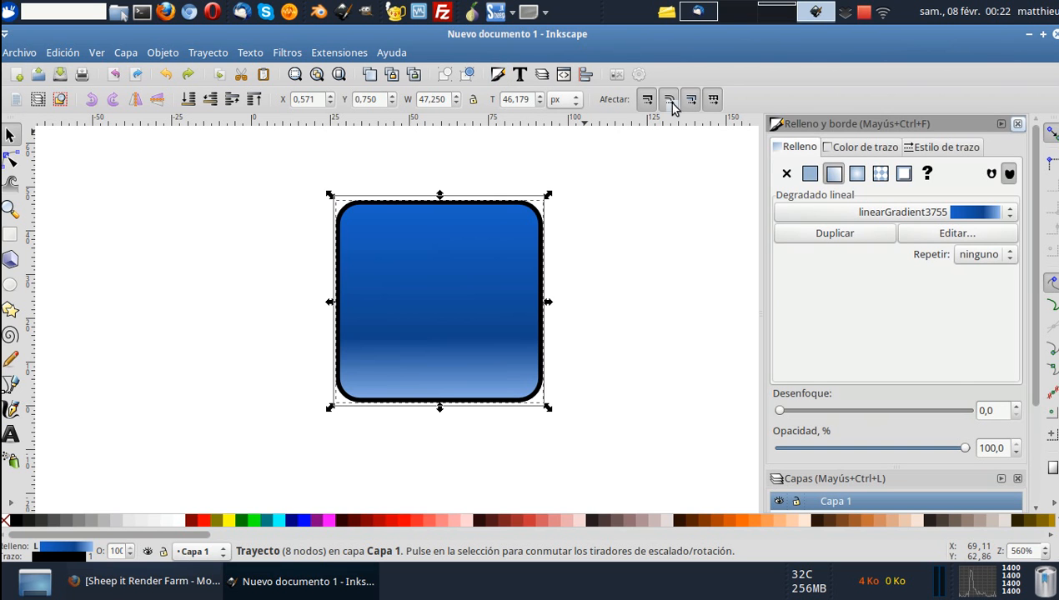
pyautogui.click(852, 150)
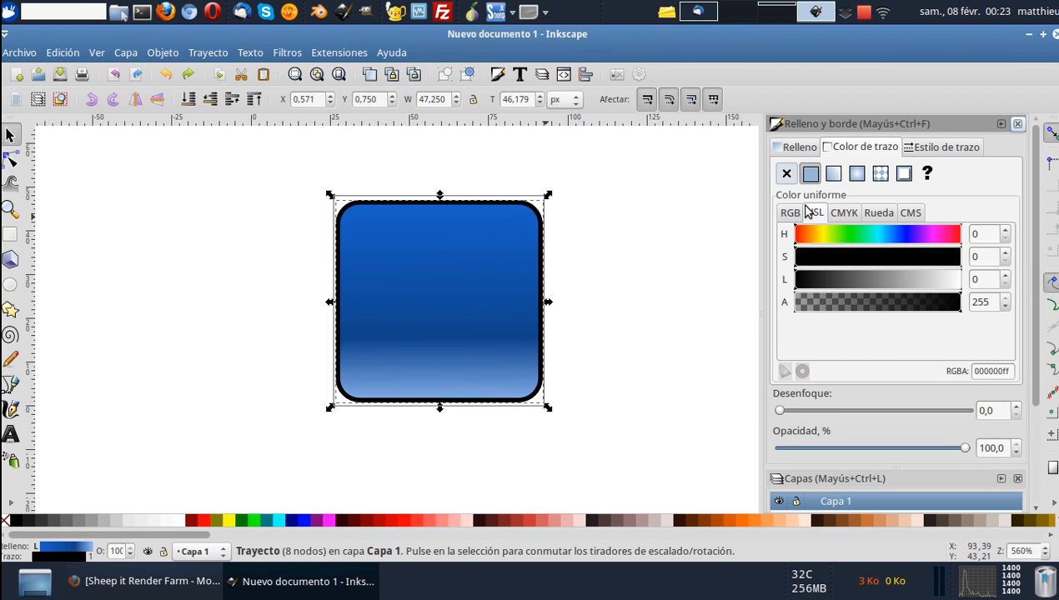
pyautogui.click(786, 173)
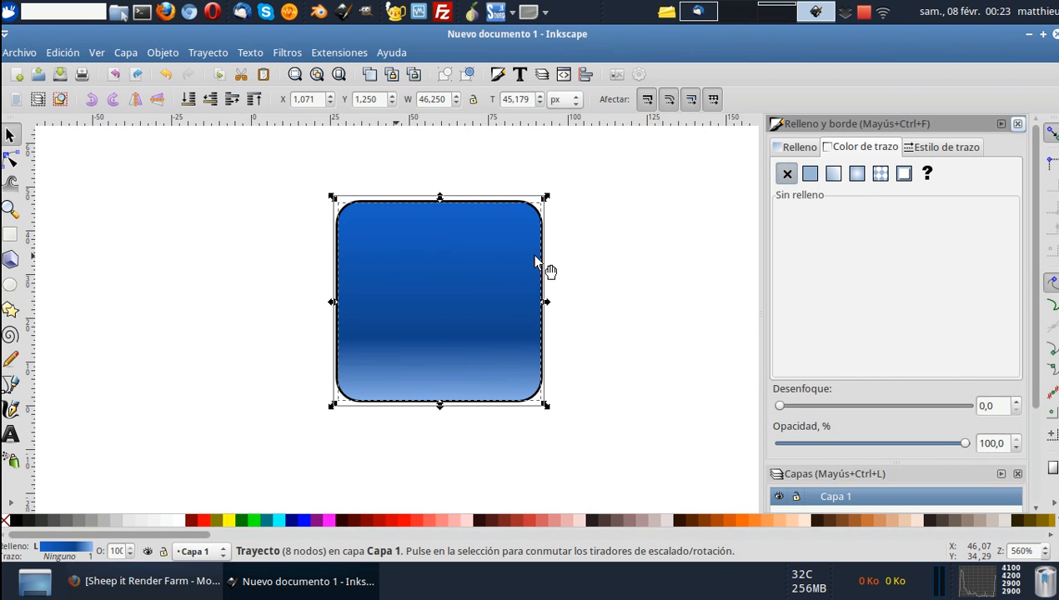
pyautogui.moveTo(505, 265); pyautogui.dragTo(633, 265)
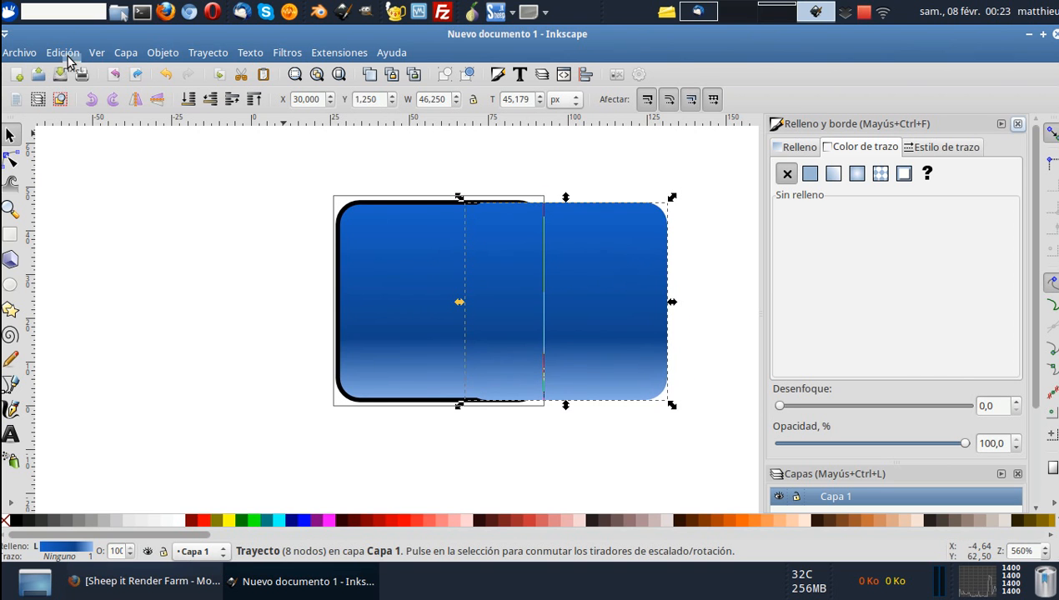
pyautogui.click(62, 52)
pyautogui.click(80, 72)
# Give the duplicated path a flat white fill with lightness 255.
pyautogui.click(800, 149)
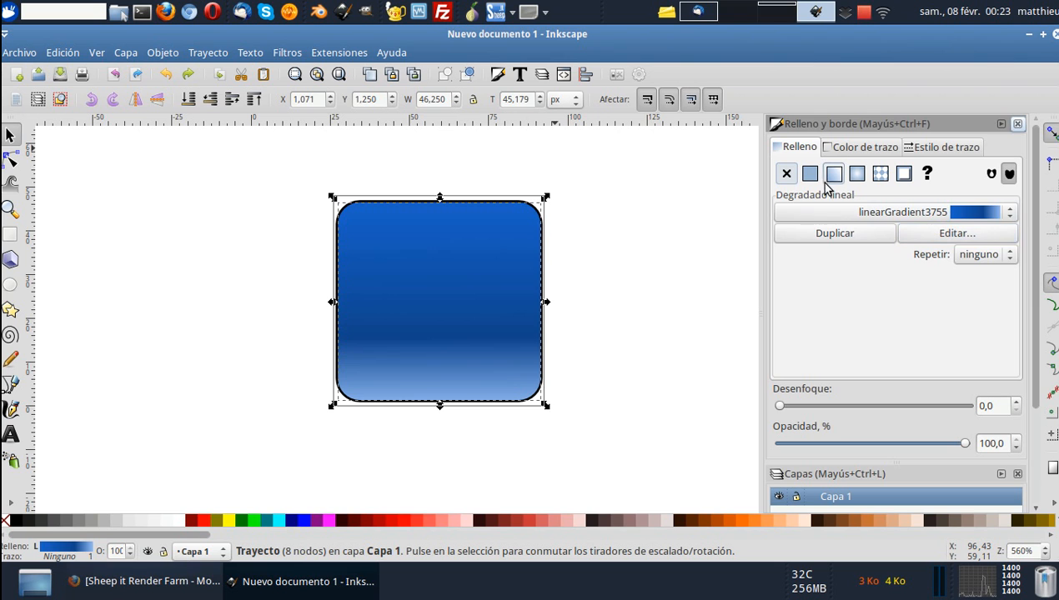
pyautogui.click(810, 175)
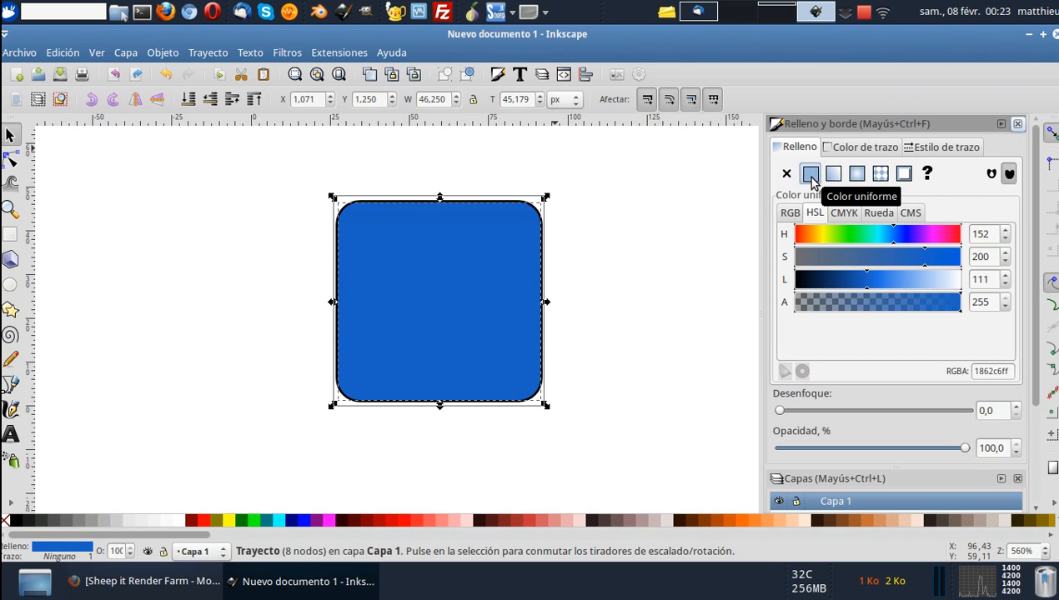
pyautogui.moveTo(884, 281); pyautogui.dragTo(969, 288)
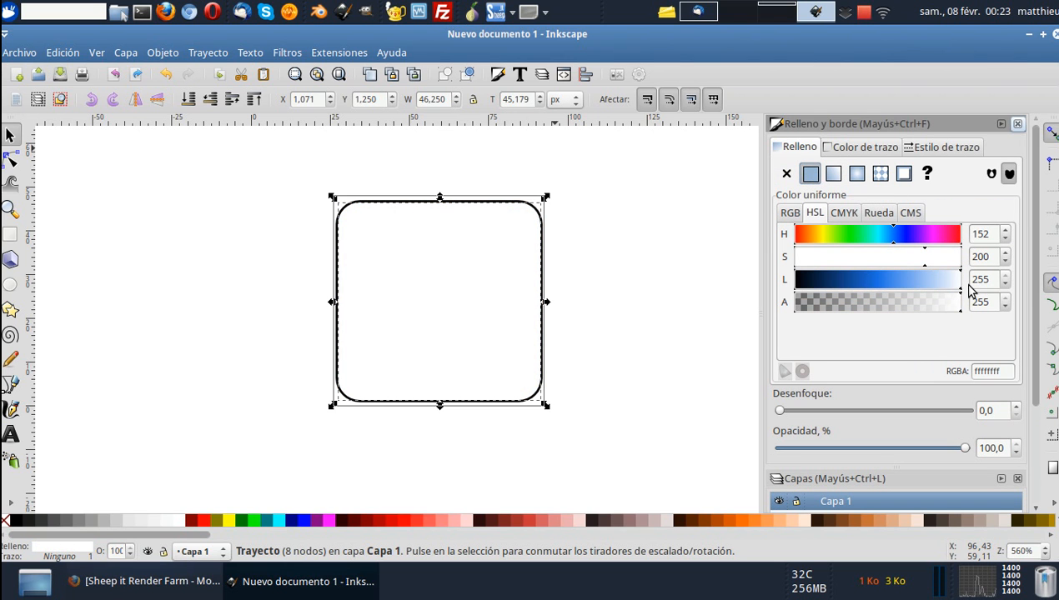
# Change the white fill to a linear gradient running vertically from near the upper edge to the lower third, fading to transparent.
pyautogui.click(833, 176)
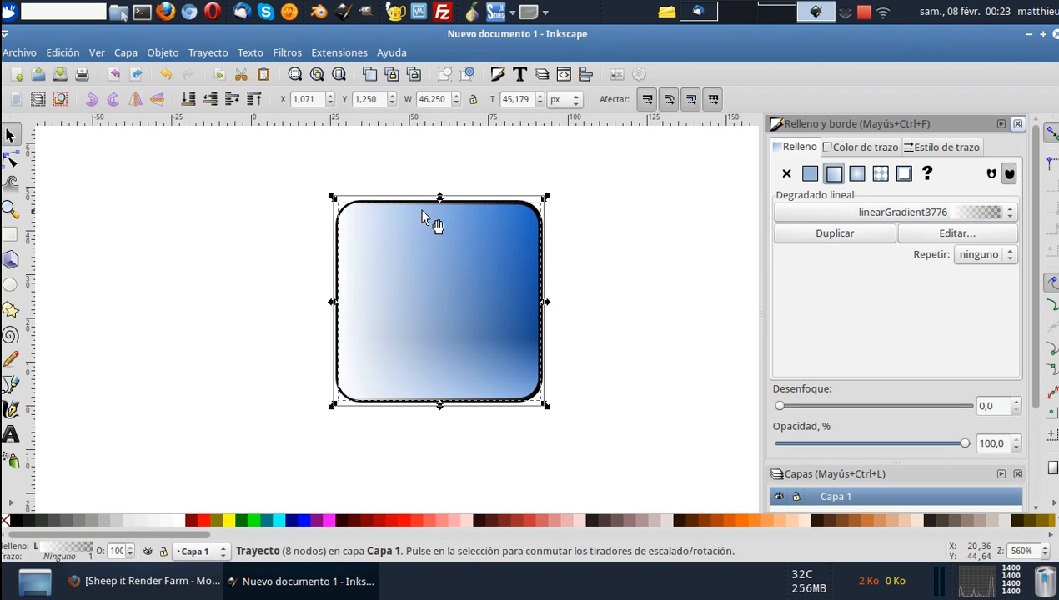
pyautogui.click(15, 160)
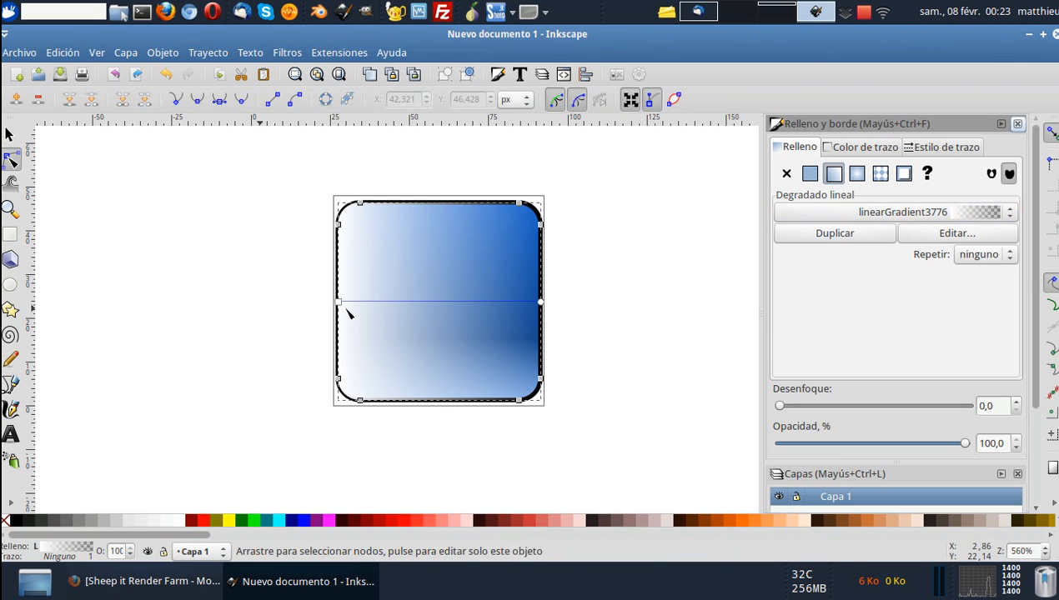
pyautogui.moveTo(340, 302); pyautogui.dragTo(442, 225)
pyautogui.moveTo(540, 302); pyautogui.dragTo(444, 344)
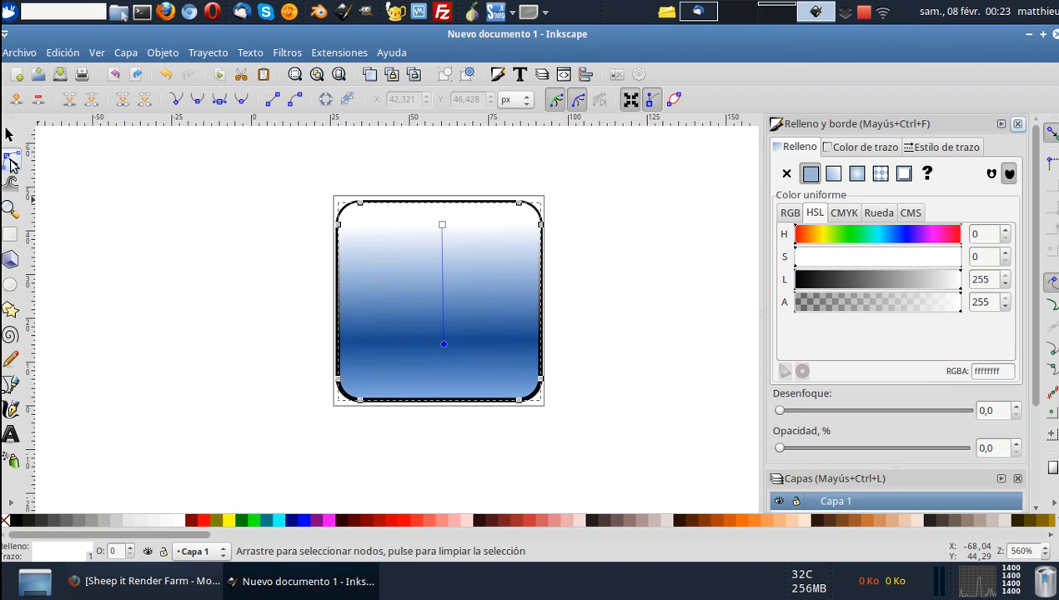
# Reshape the white path into a six-node highlight over the icon's upper third, with its lower edge arched upward.
pyautogui.moveTo(299, 362); pyautogui.dragTo(525, 296)
pyautogui.moveTo(305, 326); pyautogui.dragTo(526, 287)
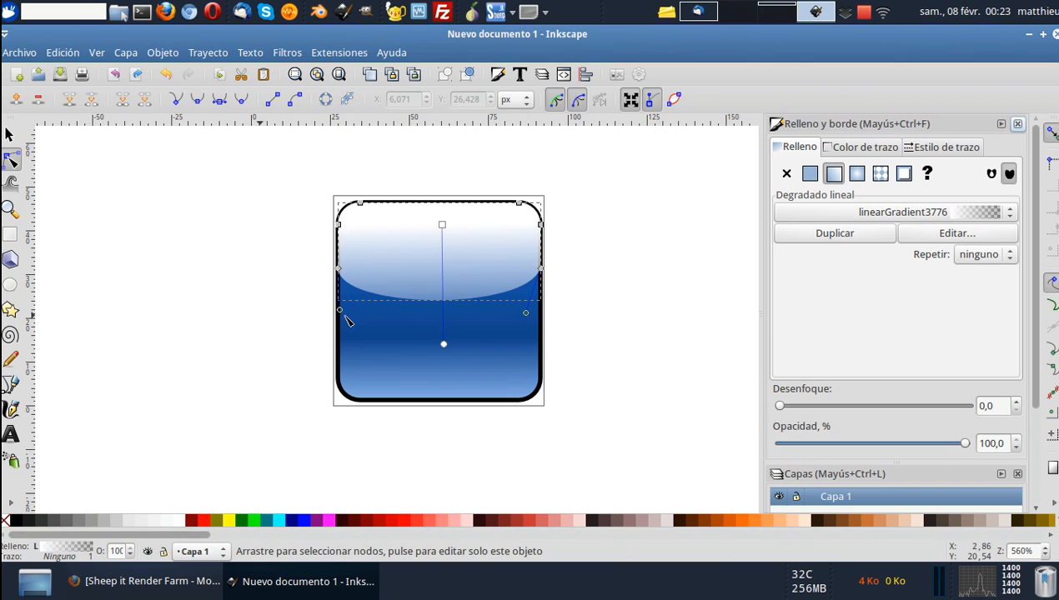
pyautogui.moveTo(340, 310); pyautogui.dragTo(386, 243)
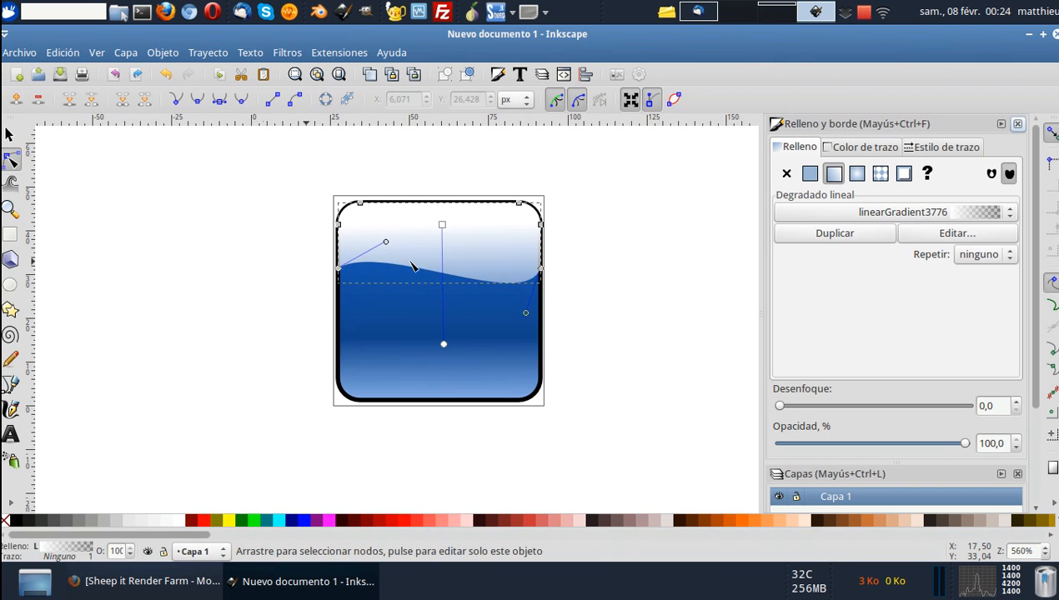
pyautogui.moveTo(525, 313); pyautogui.dragTo(440, 180)
# Shorten the highlight's gradient so its transparent end lies at the shape's lower edge, and close the fill and stroke settings.
pyautogui.moveTo(443, 344); pyautogui.dragTo(442, 267)
pyautogui.click(11, 136)
pyautogui.click(230, 278)
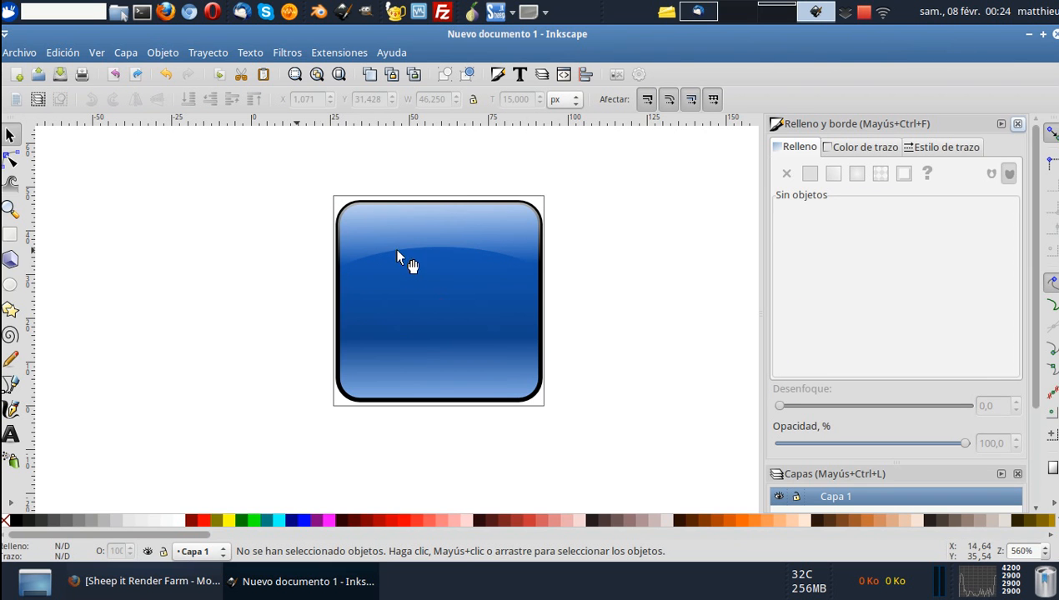
pyautogui.click(463, 228)
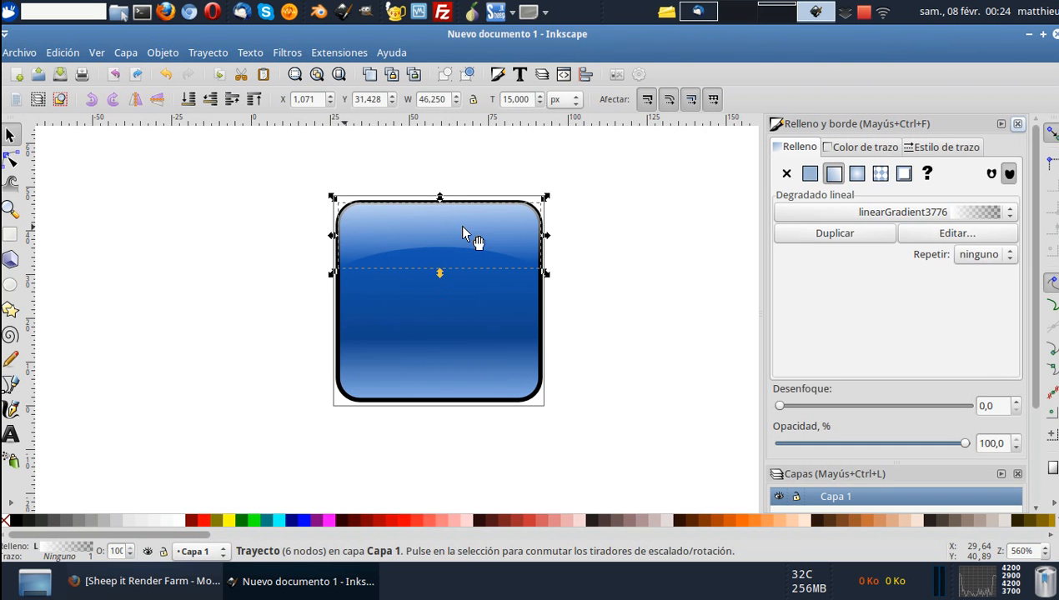
pyautogui.click(1018, 124)
pyautogui.click(674, 301)
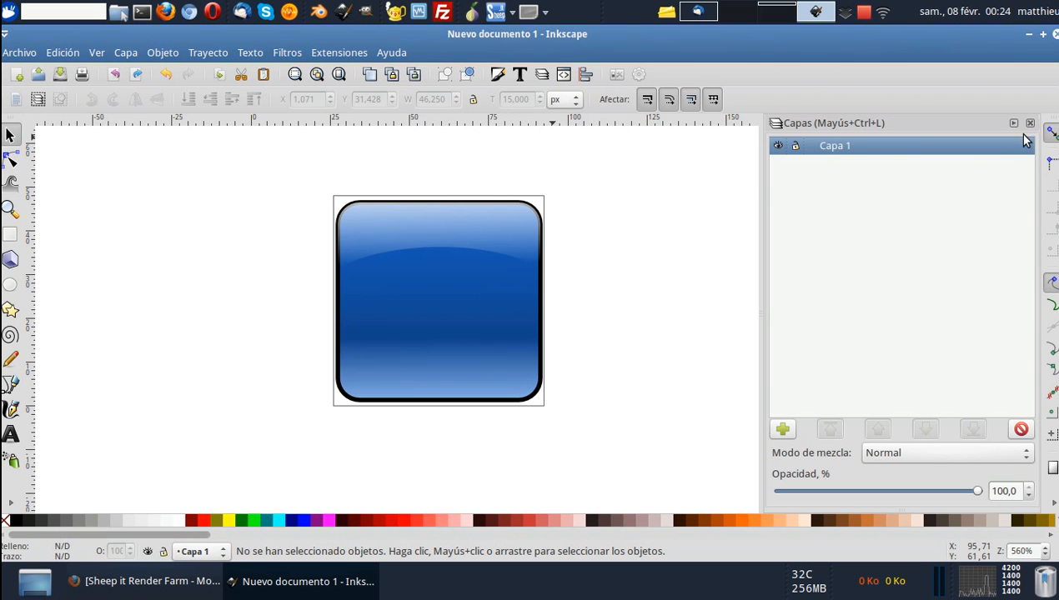
# Lock layer Capa 1 and add a new layer named Capa above it.
pyautogui.moveTo(760, 189); pyautogui.dragTo(785, 183)
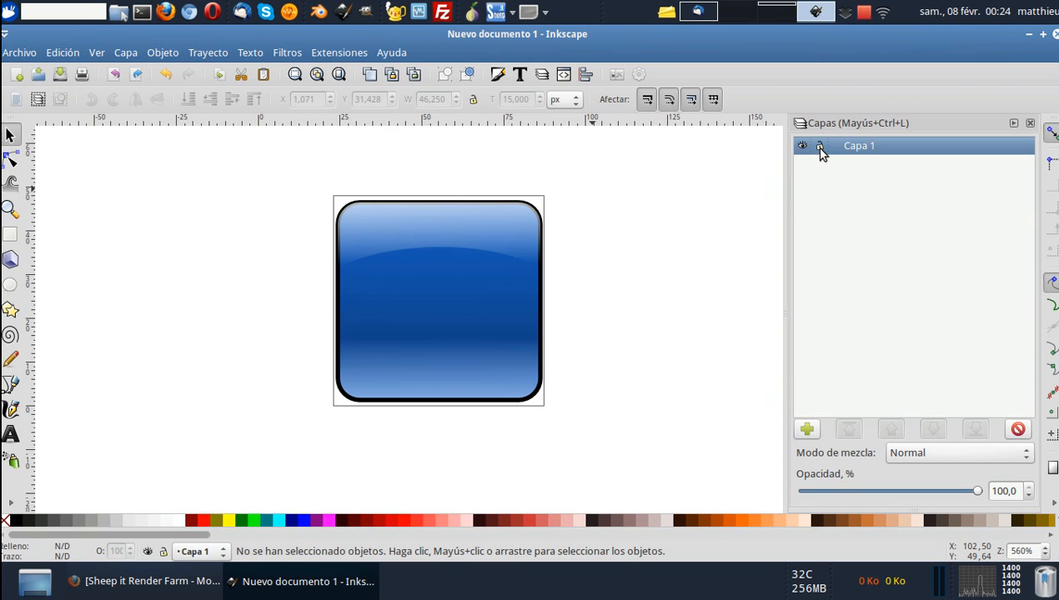
pyautogui.click(820, 147)
pyautogui.click(809, 430)
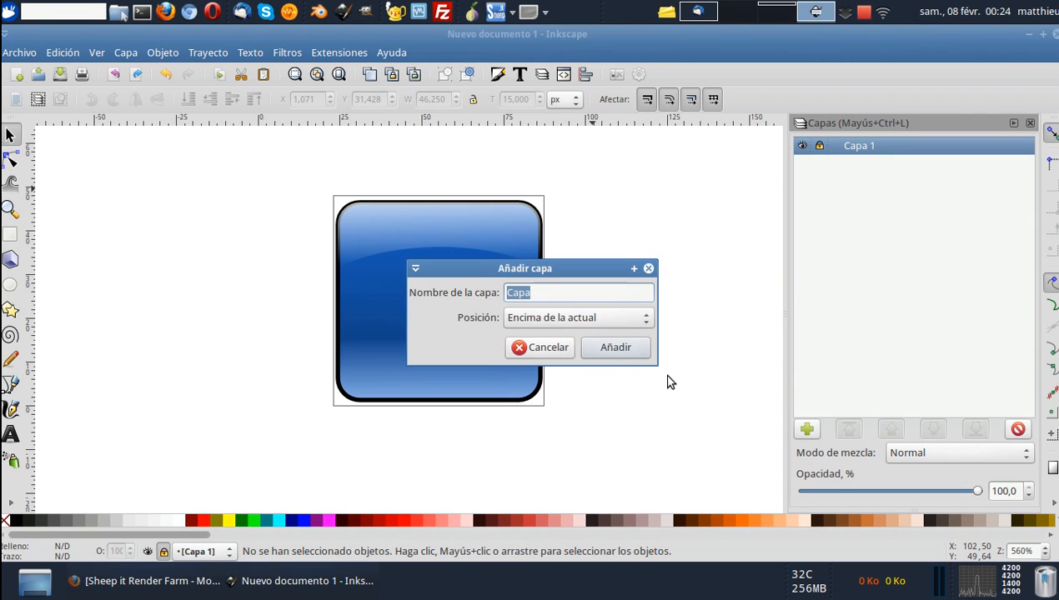
pyautogui.click(617, 348)
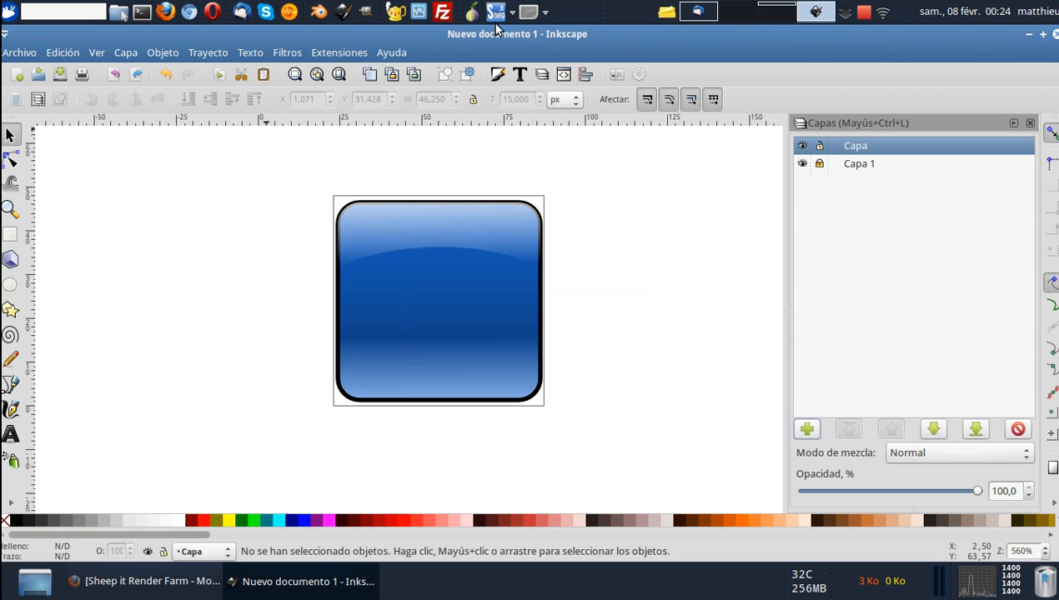
# Switch to Firefox and copy the Sheep it! Render Farm logo image at the head of the web page.
pyautogui.click(148, 589)
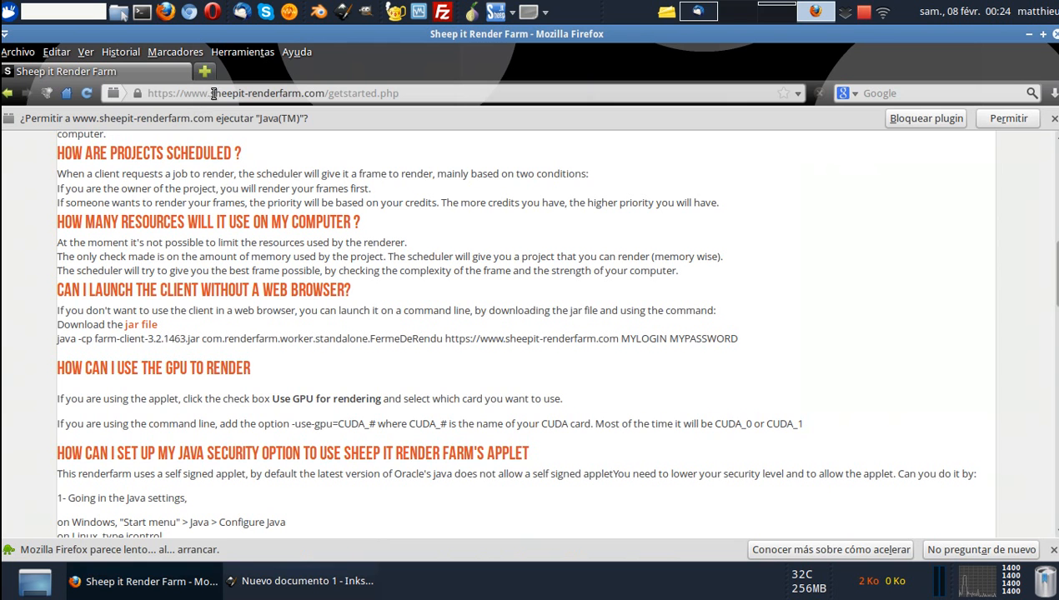
pyautogui.scroll(10, 179, 180)
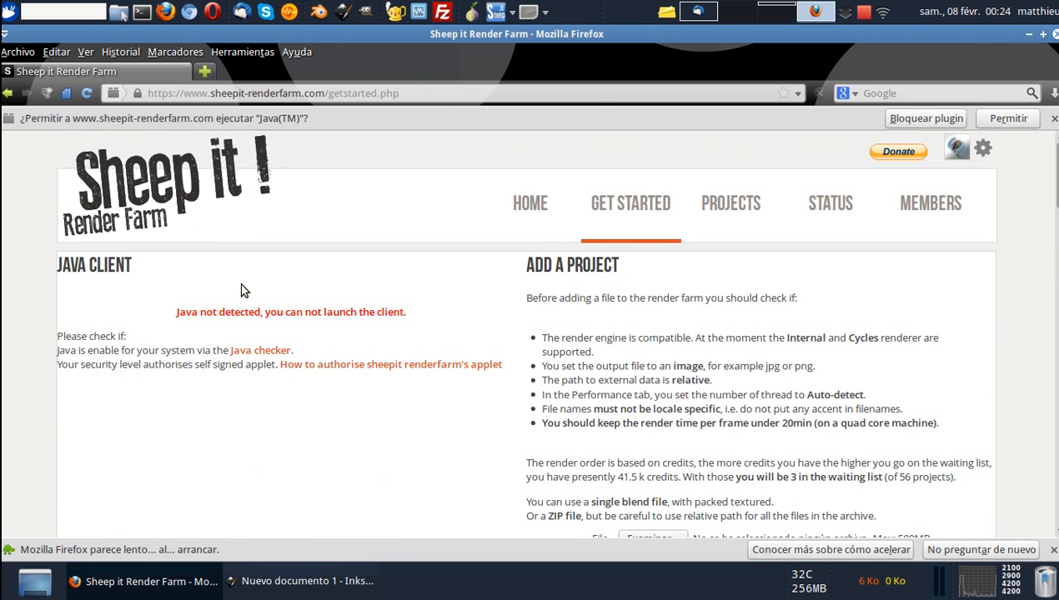
pyautogui.rightClick(176, 183)
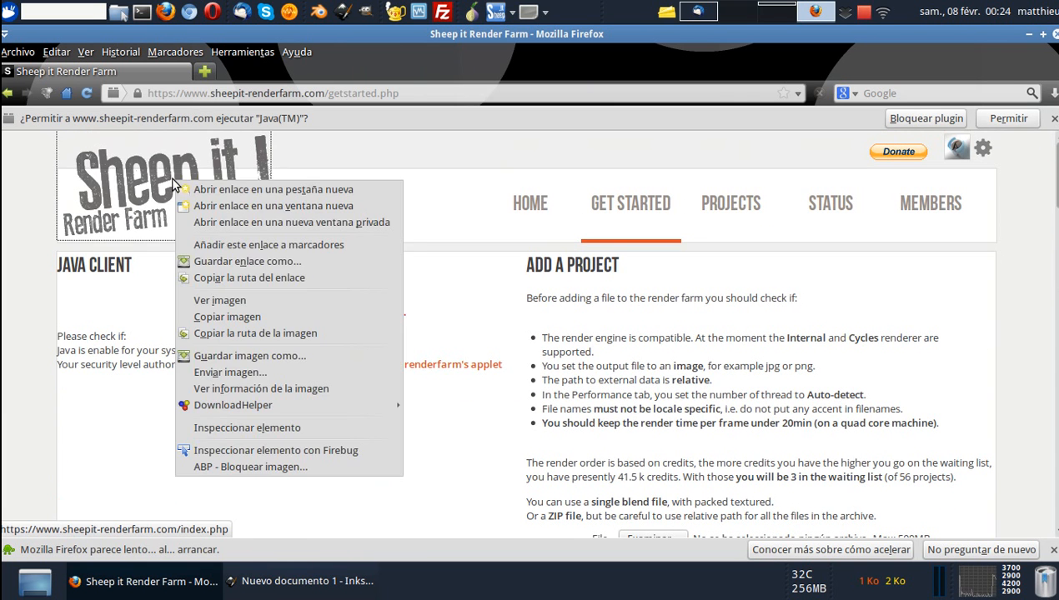
pyautogui.click(222, 313)
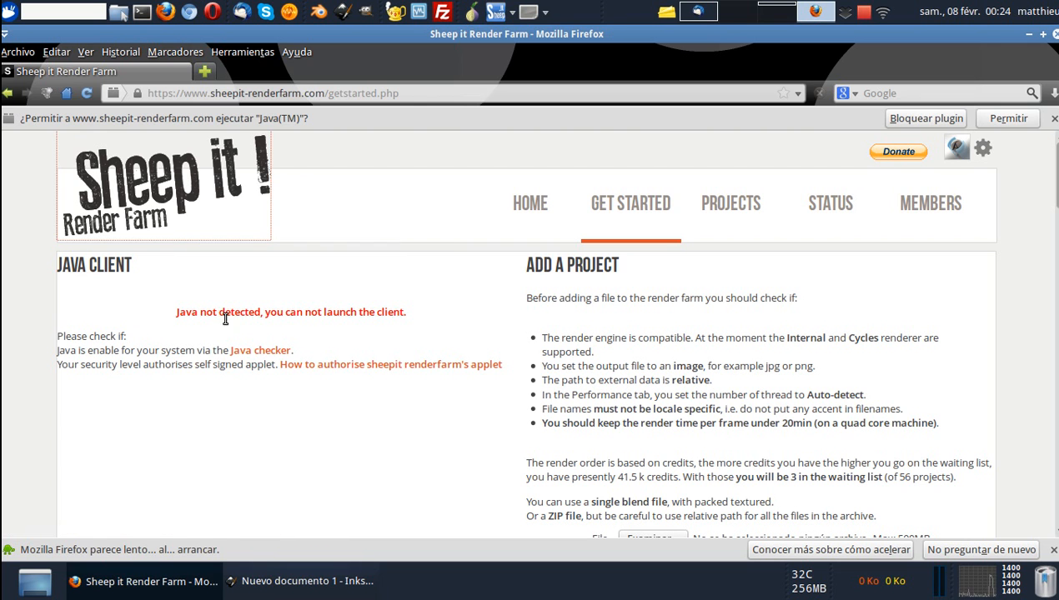
# Switch back to Inkscape and paste the copied logo image onto layer Capa.
pyautogui.click(340, 594)
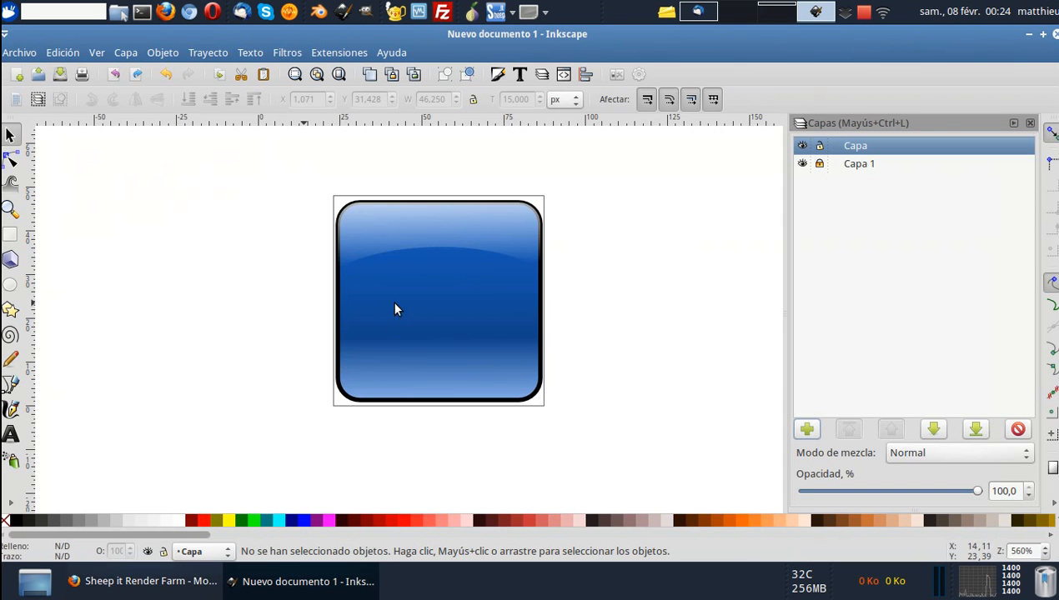
pyautogui.hscroll(-1, 458, 292)
pyautogui.scroll(1, 457, 292)
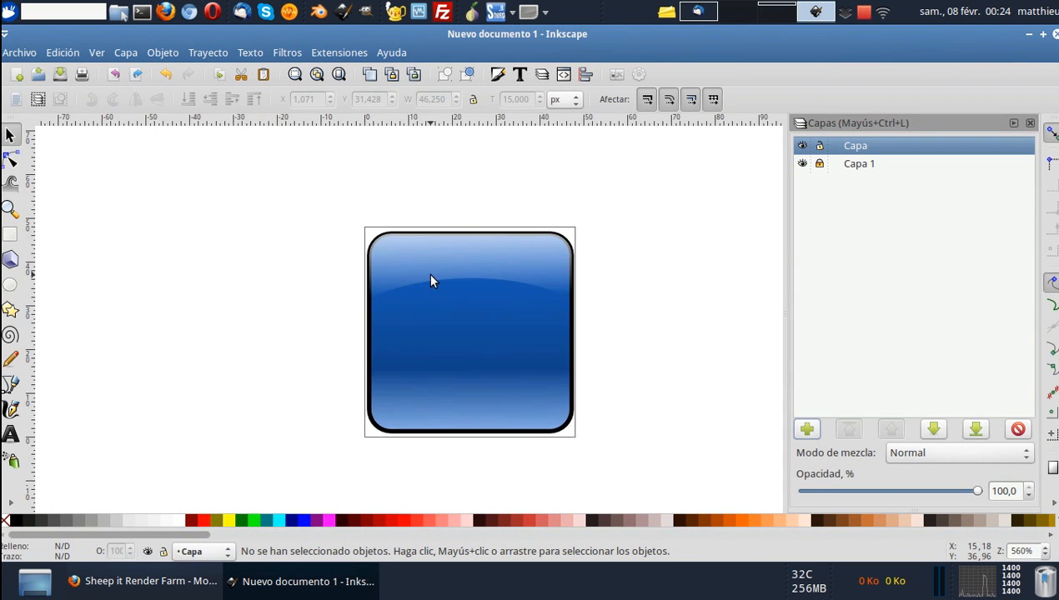
pyautogui.rightClick(279, 239)
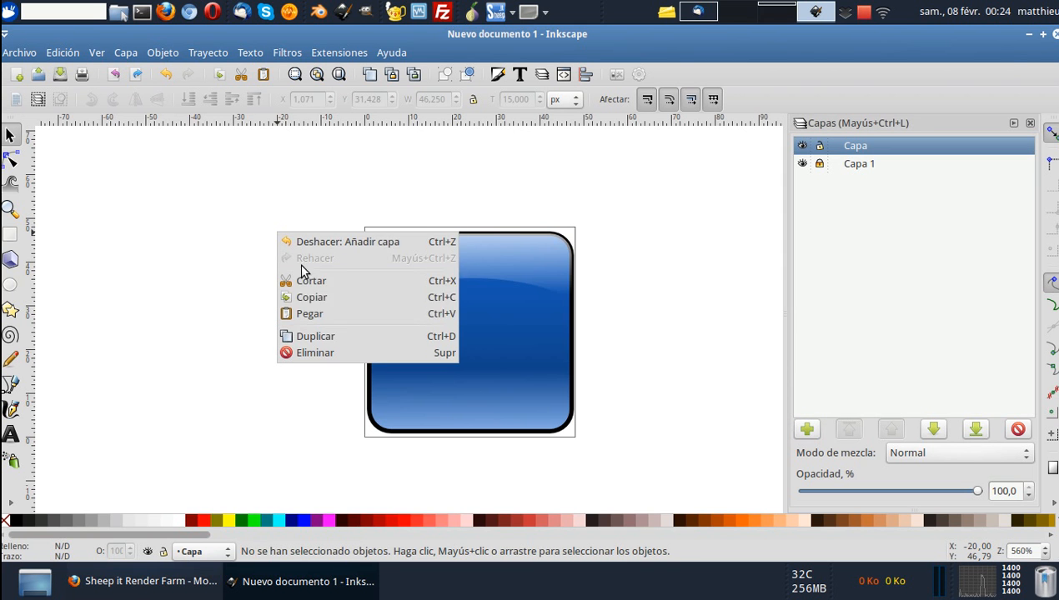
pyautogui.click(318, 309)
pyautogui.scroll(-3, 319, 308)
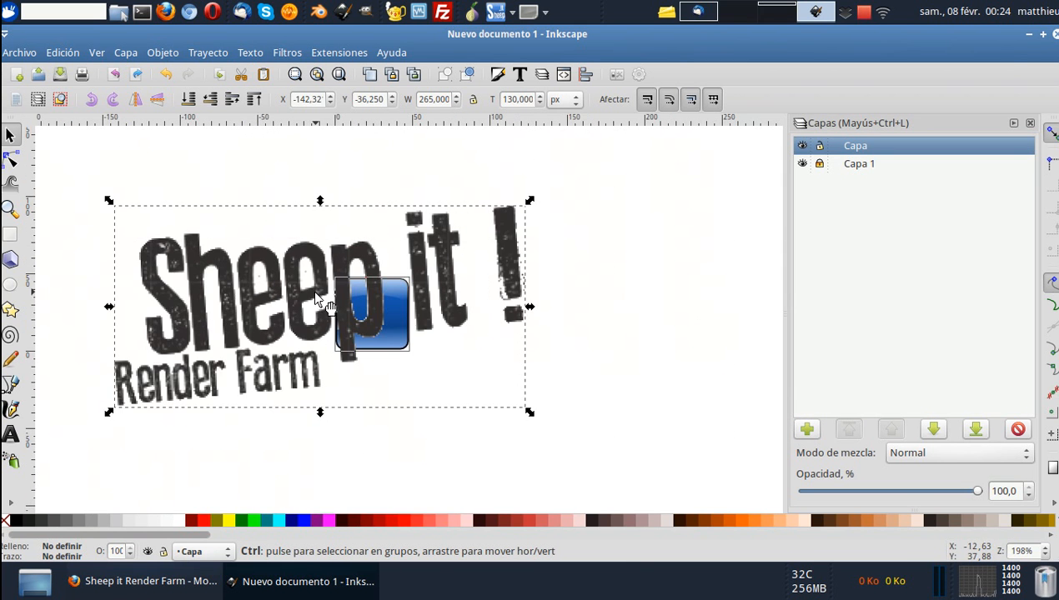
# Shrink the logo image to about 105 × 51 px and place it just beside the blue icon.
pyautogui.moveTo(296, 281); pyautogui.dragTo(382, 278)
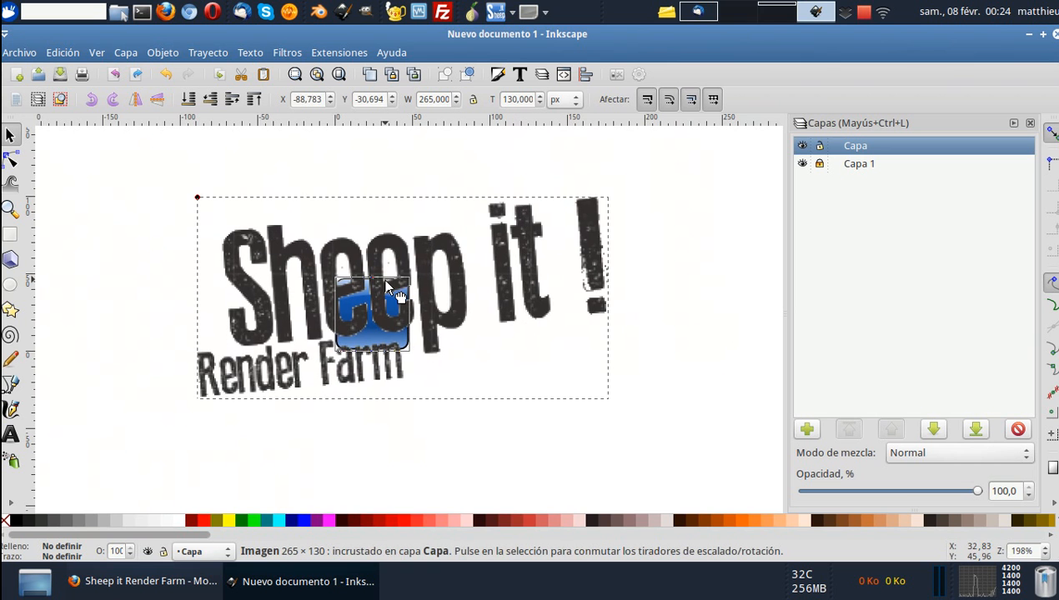
pyautogui.moveTo(612, 195); pyautogui.dragTo(367, 226)
pyautogui.moveTo(336, 332); pyautogui.dragTo(501, 308)
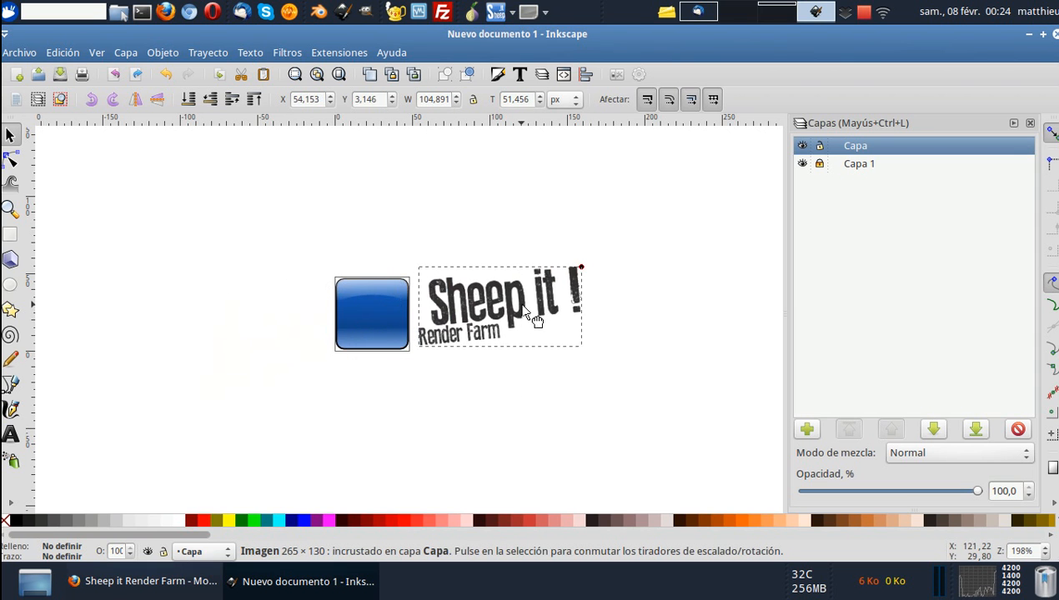
pyautogui.scroll(2, 502, 313)
pyautogui.scroll(2, 502, 313)
pyautogui.scroll(-2, 503, 312)
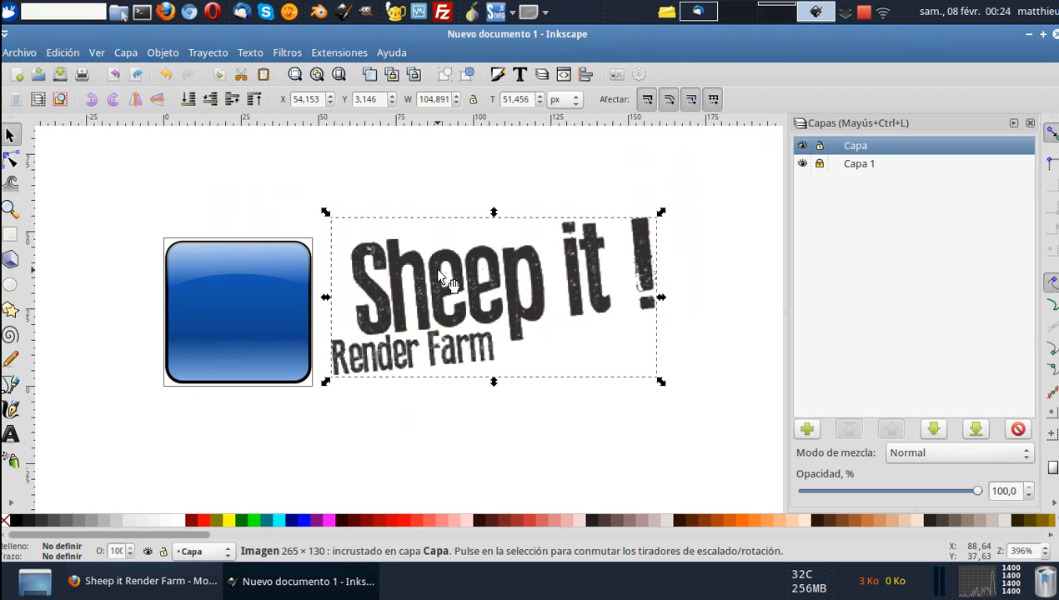
# Trace the logo bitmap with multiple scans in Grises mode using 2 Pasadas, and close the tracing settings.
pyautogui.click(165, 54)
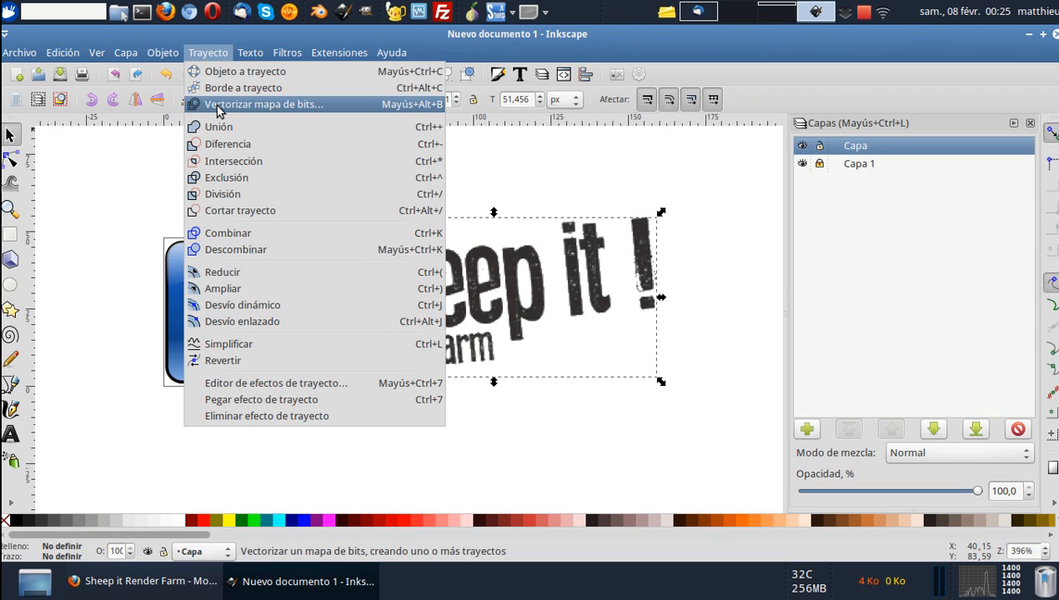
pyautogui.click(218, 105)
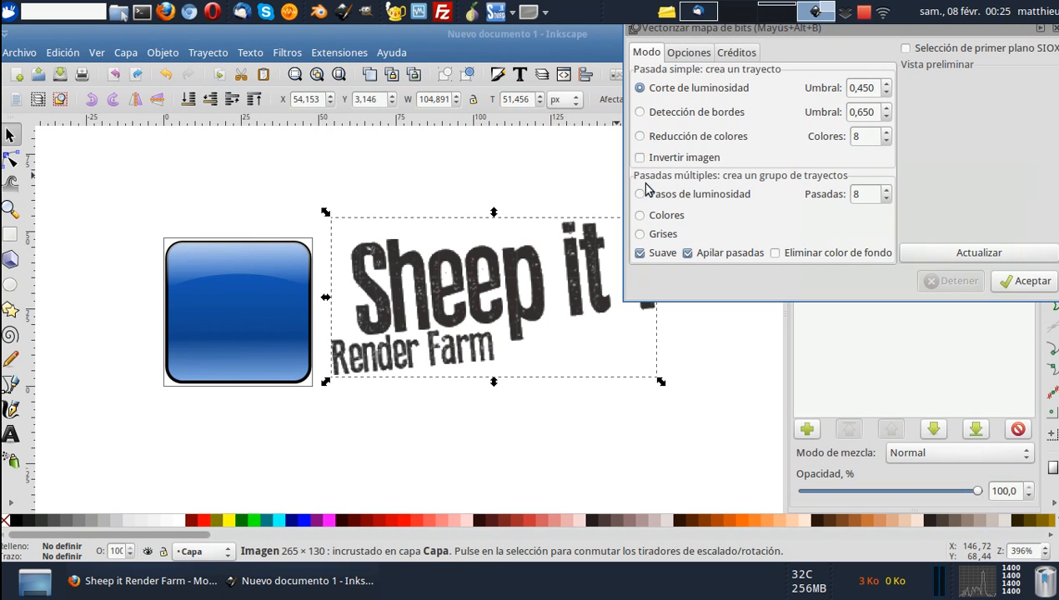
pyautogui.click(870, 193)
pyautogui.write('2')
pyautogui.click(644, 234)
pyautogui.click(945, 253)
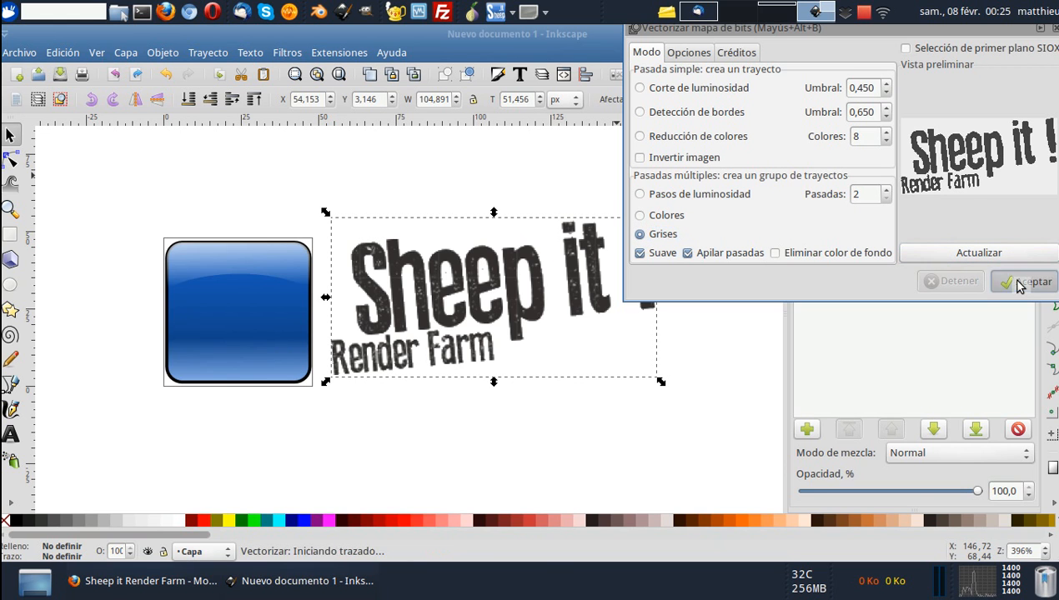
pyautogui.click(1020, 283)
pyautogui.click(1044, 29)
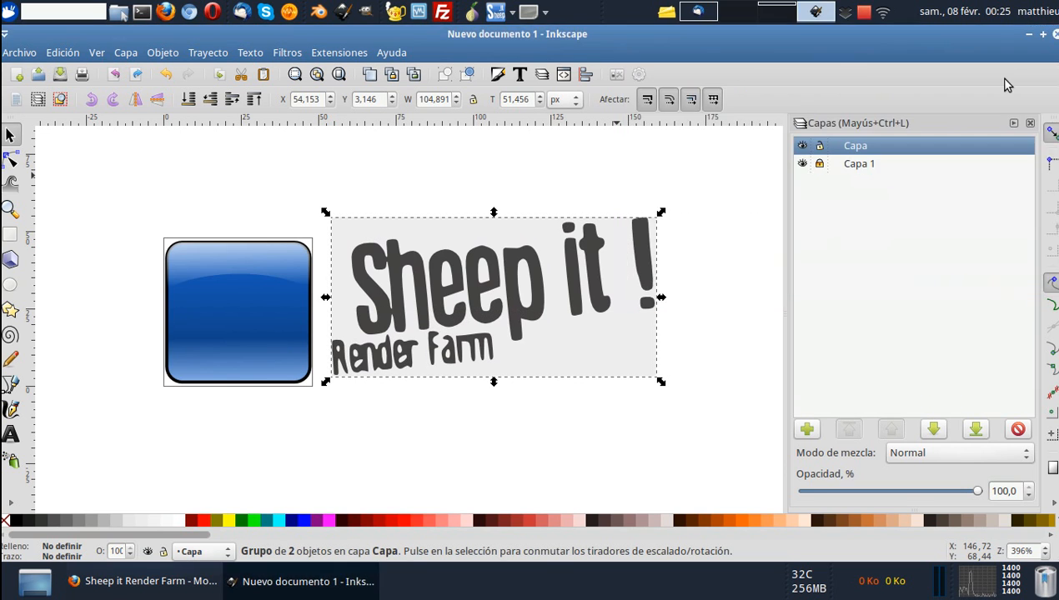
# Examine the nodes of the traced lettering up close.
pyautogui.click(12, 161)
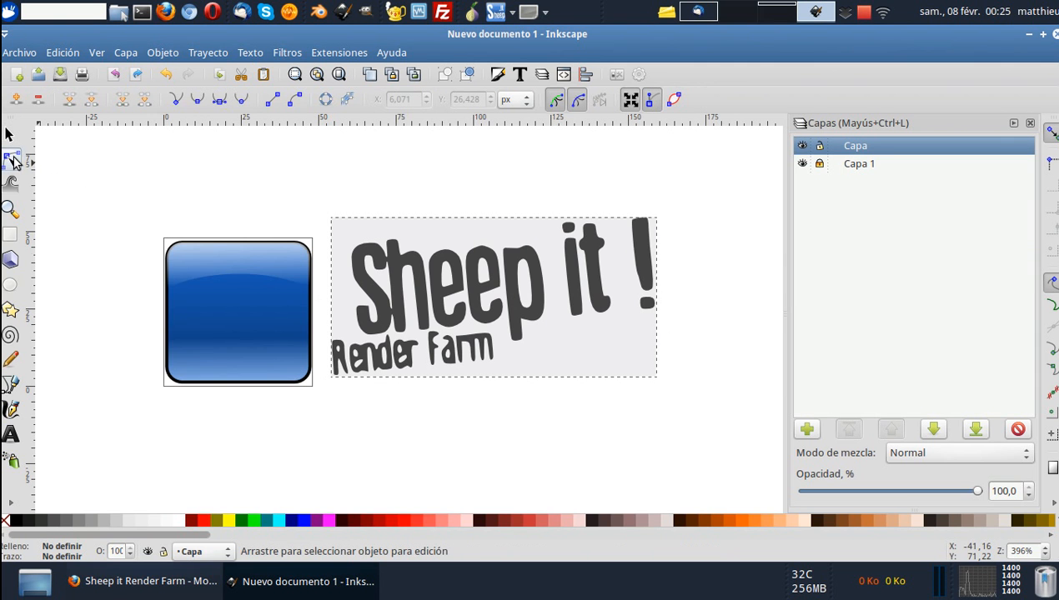
pyautogui.scroll(4, 423, 265)
pyautogui.scroll(-4, 422, 265)
pyautogui.scroll(8, 414, 266)
pyautogui.scroll(-8, 525, 244)
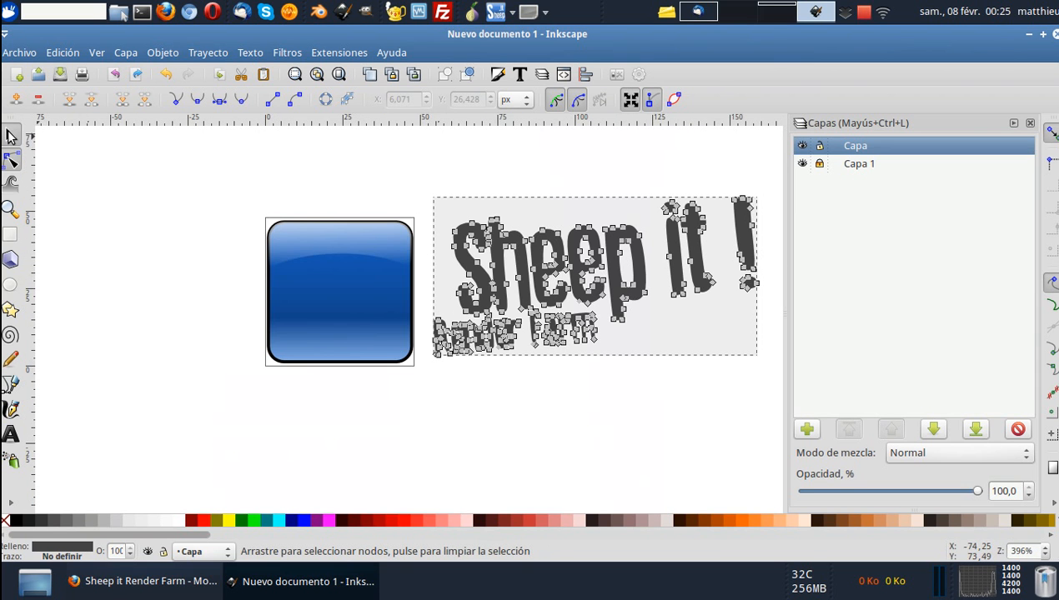
pyautogui.click(12, 136)
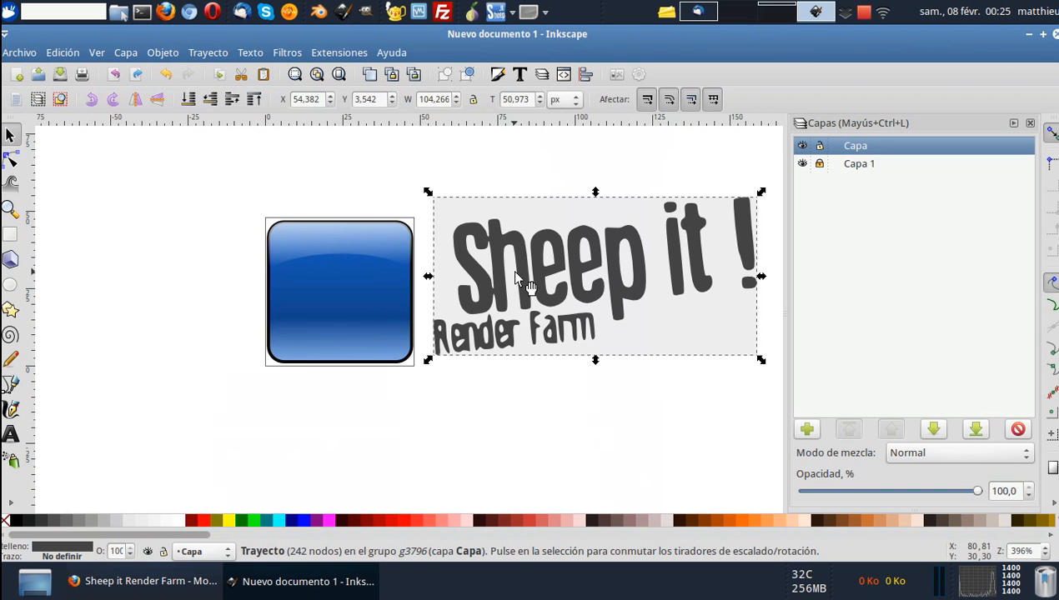
pyautogui.hscroll(4, 475, 240)
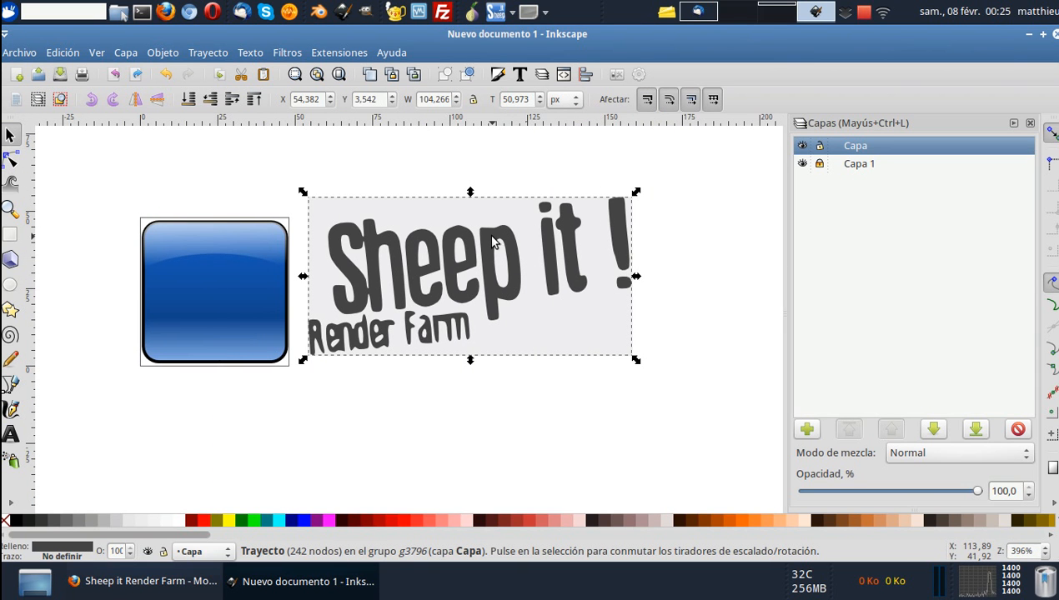
pyautogui.moveTo(490, 238); pyautogui.dragTo(507, 432)
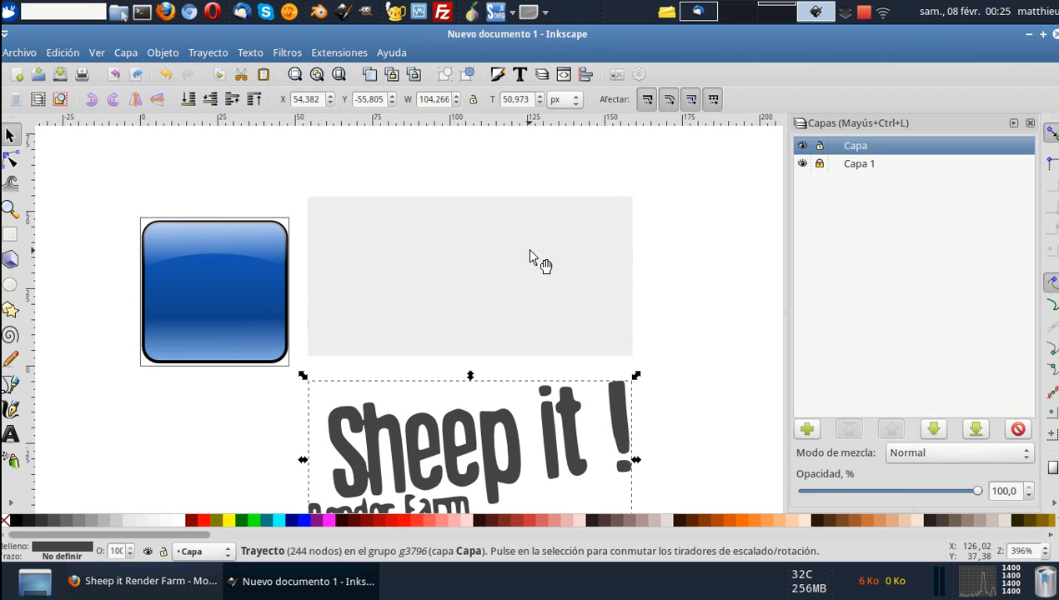
pyautogui.click(527, 271)
pyautogui.moveTo(525, 274); pyautogui.dragTo(585, 260)
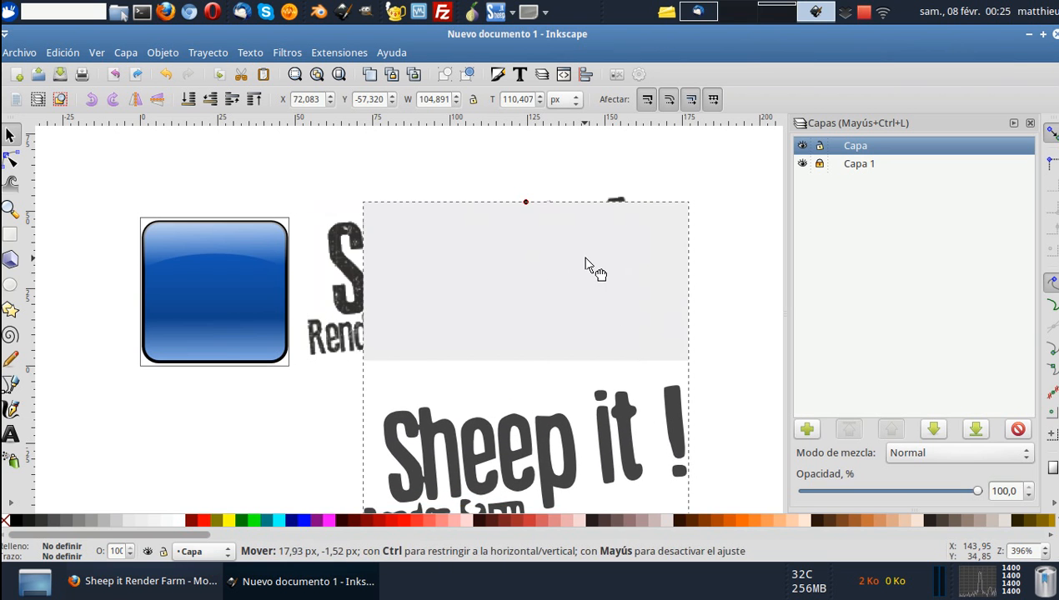
pyautogui.click(62, 52)
pyautogui.click(79, 73)
pyautogui.click(62, 52)
pyautogui.click(79, 73)
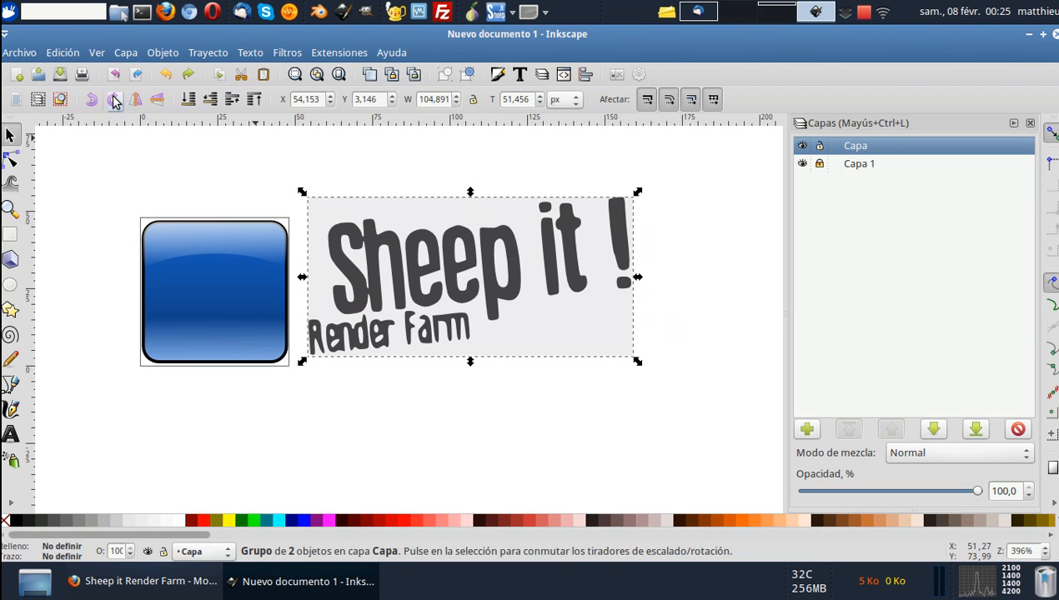
# Move the traced logo group below the original bitmap and delete the original bitmap.
pyautogui.moveTo(485, 248); pyautogui.dragTo(473, 411)
pyautogui.keyDown('ctrl'); pyautogui.scroll(6, 440, 264); pyautogui.keyUp('ctrl')
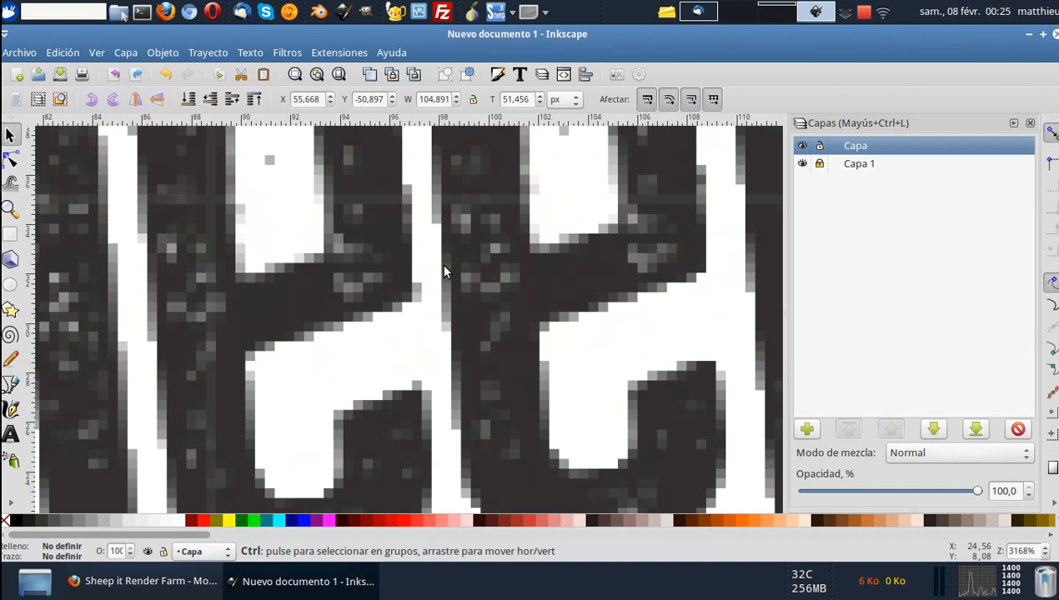
pyautogui.keyDown('ctrl'); pyautogui.scroll(-6, 443, 266); pyautogui.keyUp('ctrl')
pyautogui.click(452, 267)
pyautogui.scroll(-1, 456, 267)
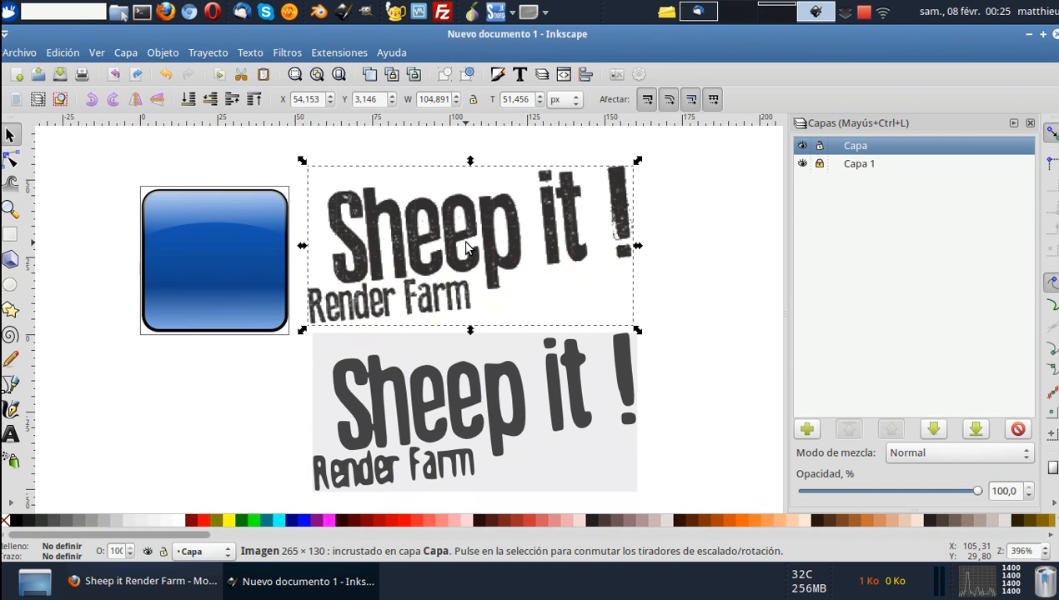
pyautogui.press('Delete')
# Ungroup the traced logo, pull the dark lettering away from its light grey background and delete the background.
pyautogui.moveTo(464, 388); pyautogui.dragTo(261, 268)
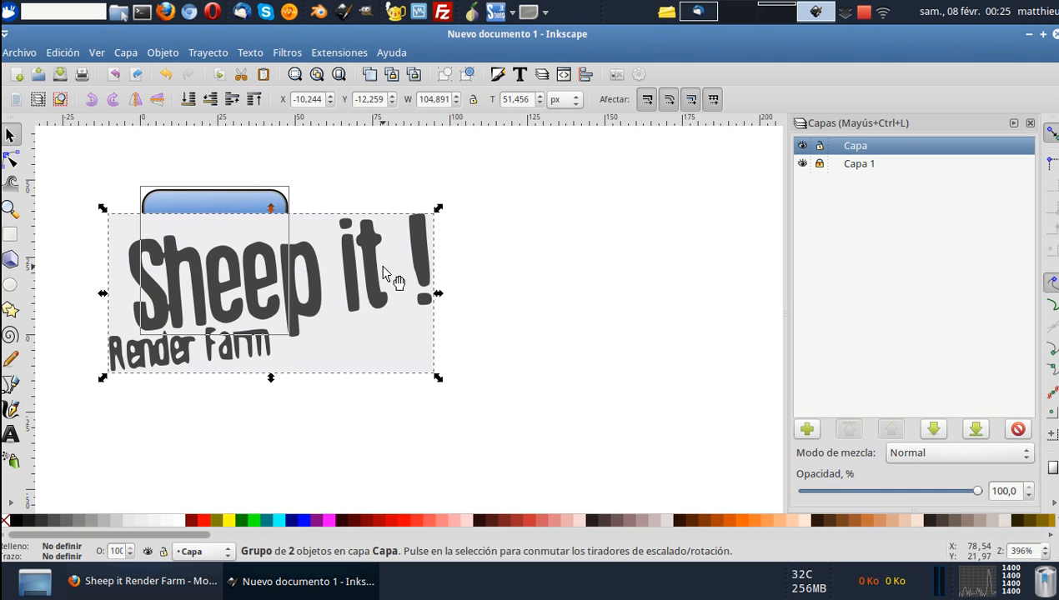
pyautogui.click(468, 77)
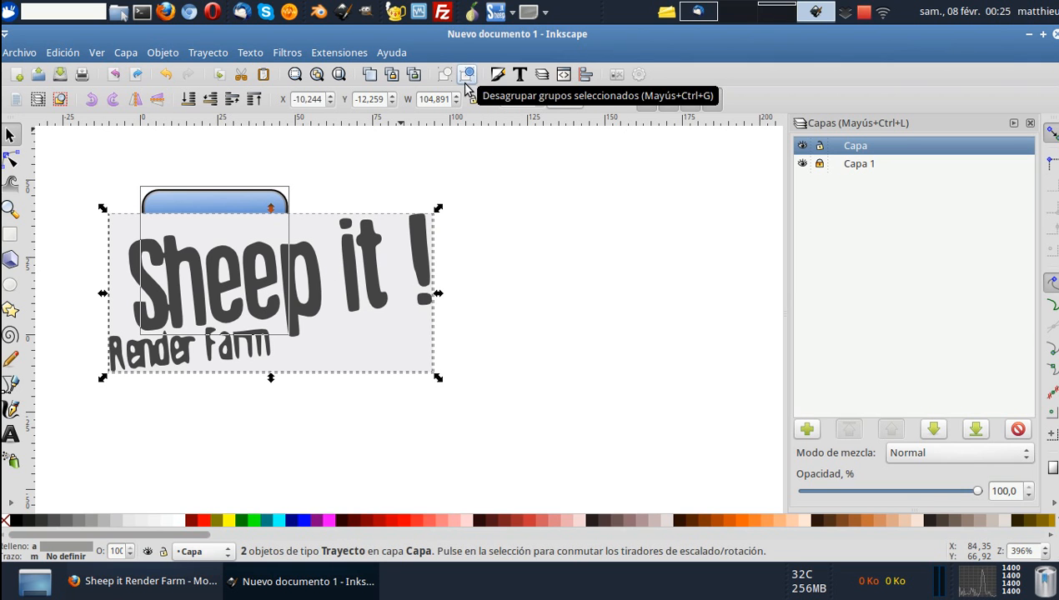
pyautogui.click(488, 287)
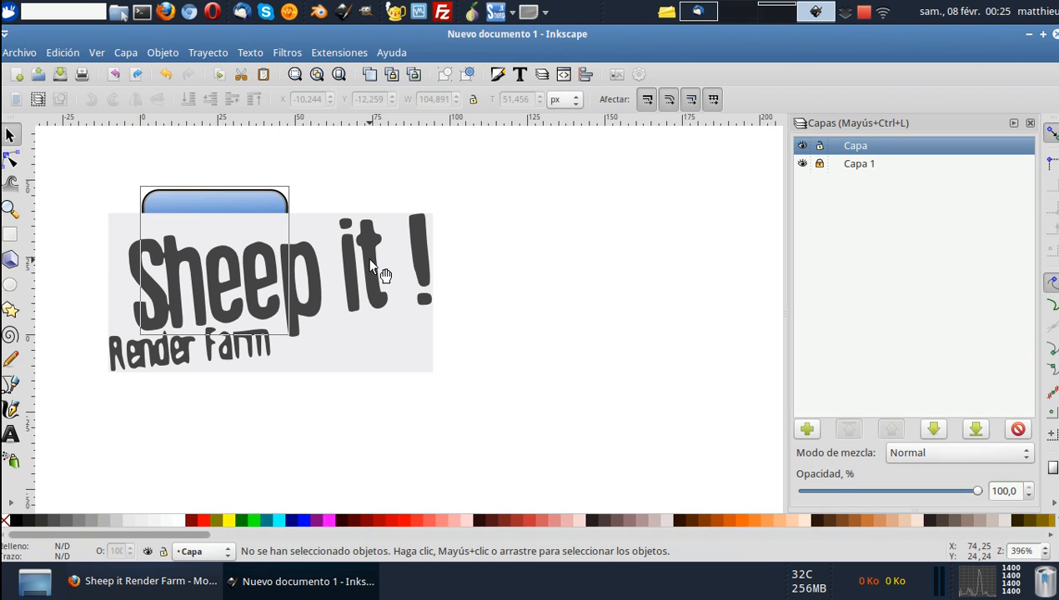
pyautogui.moveTo(374, 266); pyautogui.dragTo(537, 303)
pyautogui.click(402, 229)
pyautogui.click(455, 292)
pyautogui.click(396, 235)
pyautogui.click(480, 304)
pyautogui.click(386, 224)
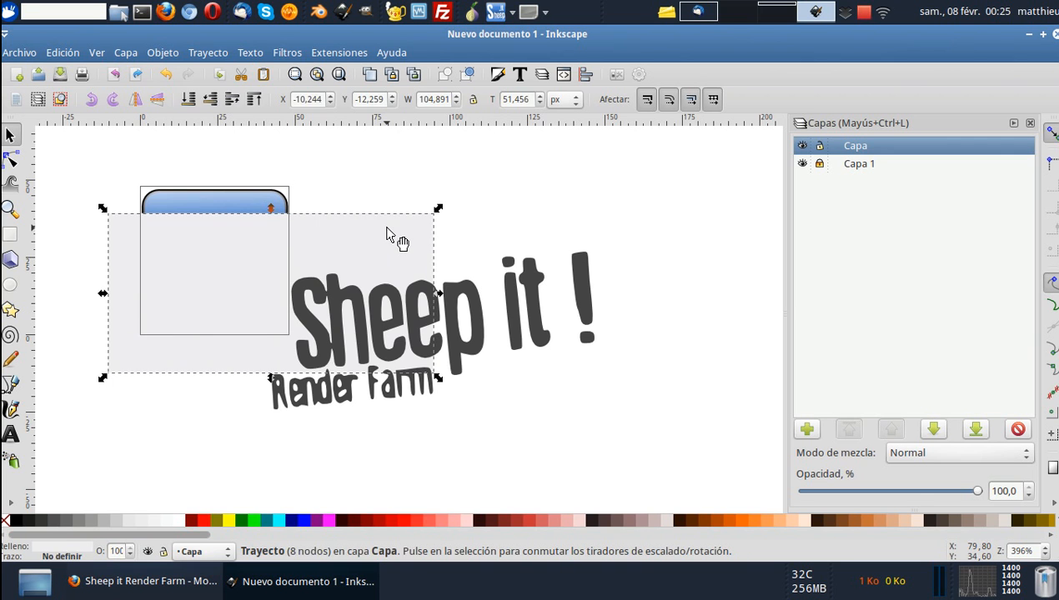
pyautogui.press('Delete')
# Move the dark lettering so that its first letters lie over the blue icon, at about X -0.9, Y -5.3 px.
pyautogui.moveTo(477, 309)
pyautogui.mouseDown()
pyautogui.moveTo(336, 245)
pyautogui.moveTo(323, 250)
pyautogui.moveTo(331, 237)
pyautogui.mouseUp()
pyautogui.scroll(1, 323, 264)
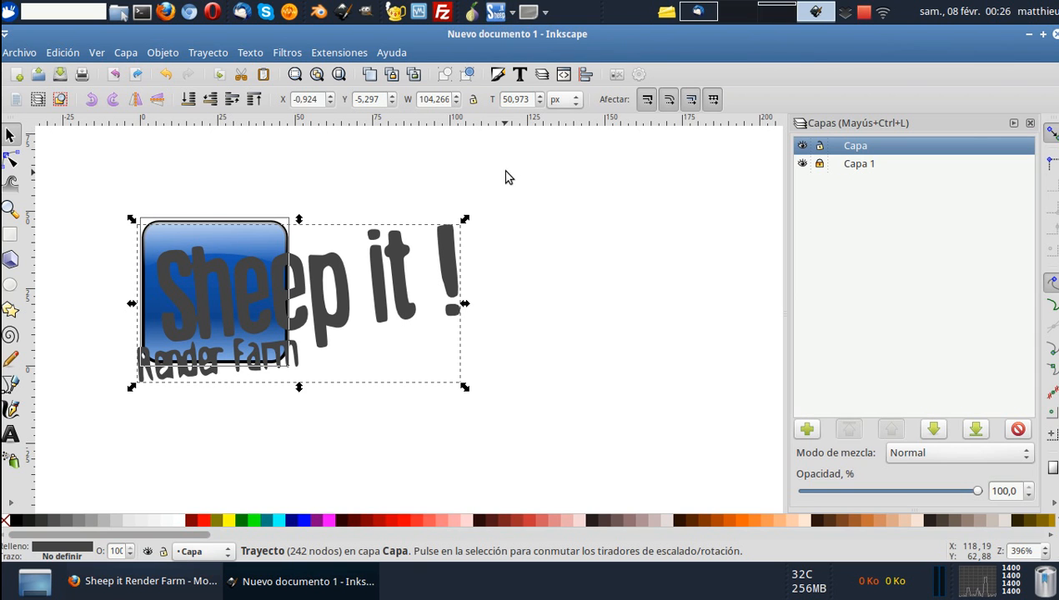
pyautogui.click(524, 282)
pyautogui.hscroll(-4, 488, 299)
pyautogui.click(471, 301)
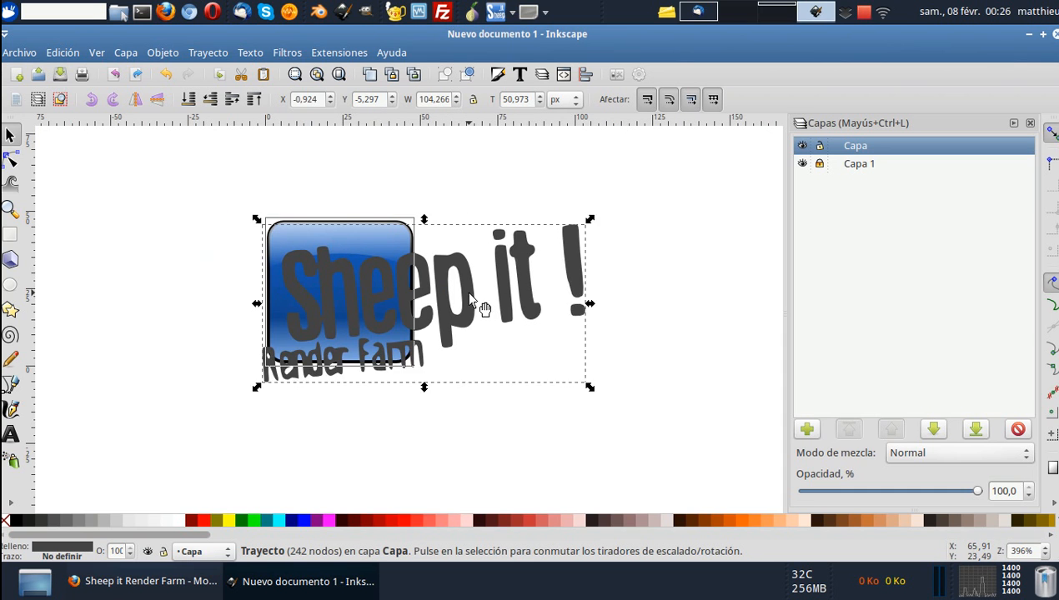
pyautogui.scroll(-3, 464, 271)
pyautogui.scroll(1, 462, 257)
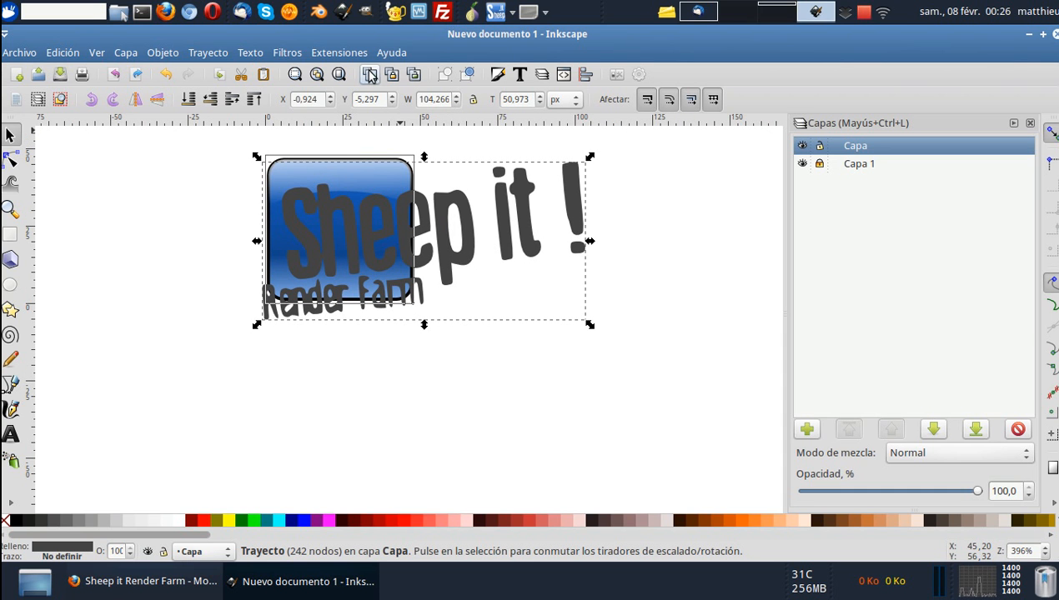
# Duplicate the lettering twice and stack the copies below the icon, about 50 px apart vertically.
pyautogui.hotkey('ctrl', 'd')
pyautogui.moveTo(452, 204); pyautogui.dragTo(472, 358)
pyautogui.scroll(-4, 464, 308)
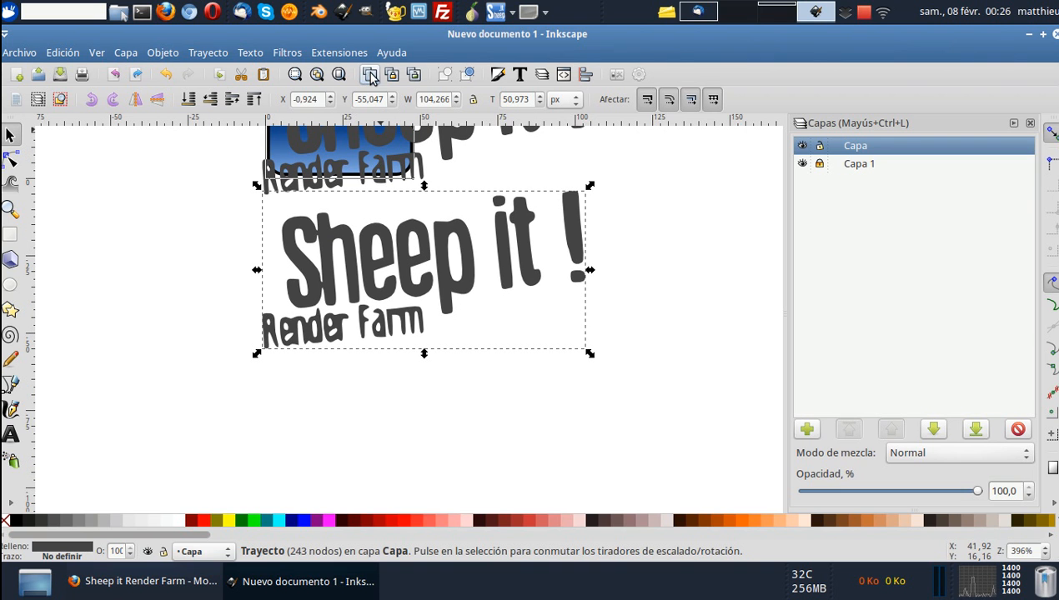
pyautogui.hotkey('ctrl', 'd')
pyautogui.moveTo(496, 218); pyautogui.dragTo(513, 483)
pyautogui.scroll(8, 461, 302)
pyautogui.scroll(-1, 463, 297)
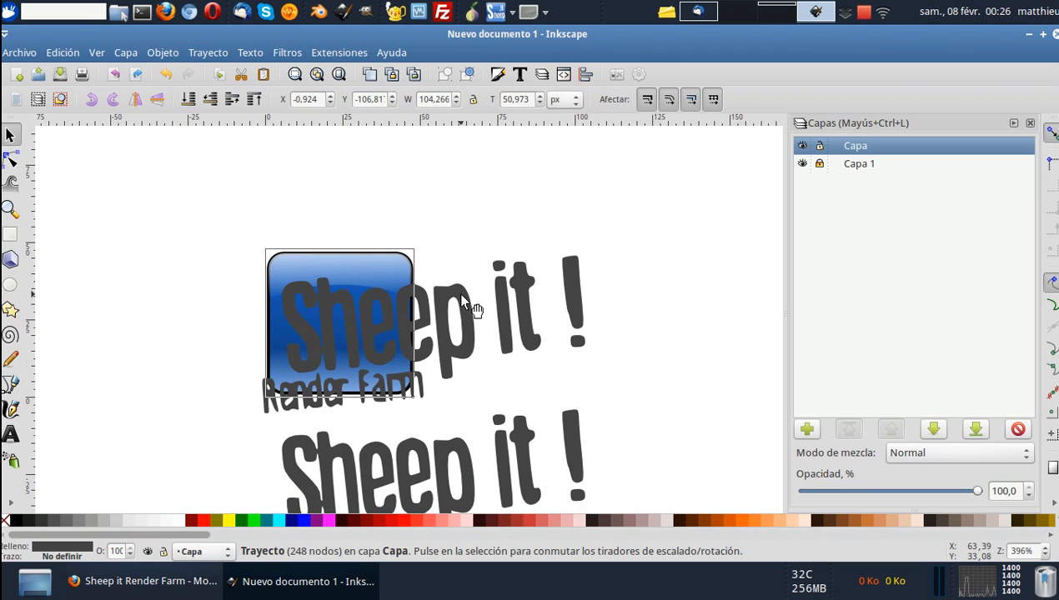
# Open the lettering over the blue icon for node editing and delete all nodes of the "Render Farm" line.
pyautogui.click(463, 299)
pyautogui.scroll(-4, 459, 283)
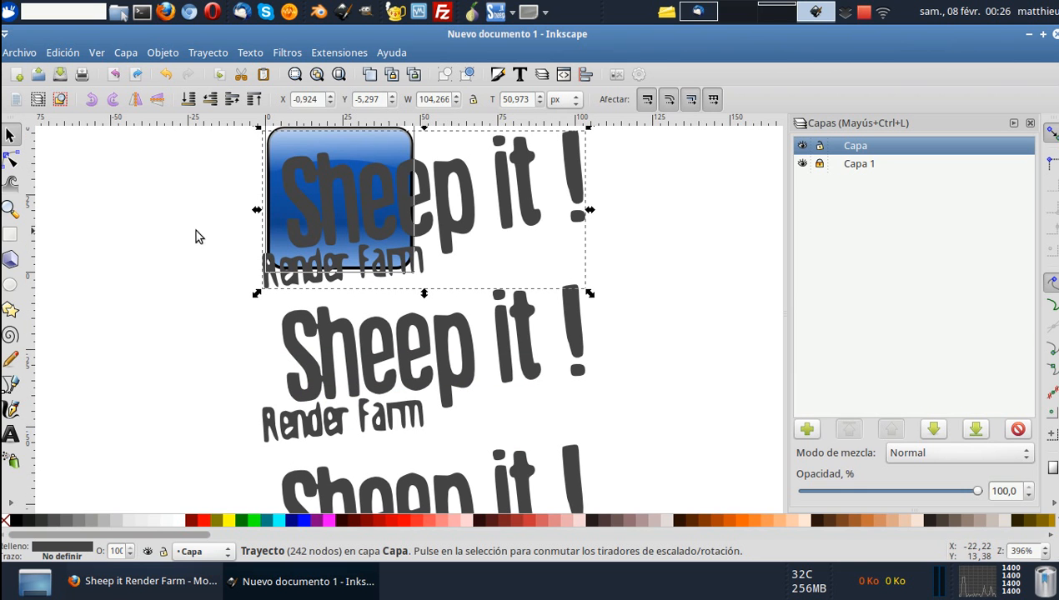
pyautogui.click(11, 158)
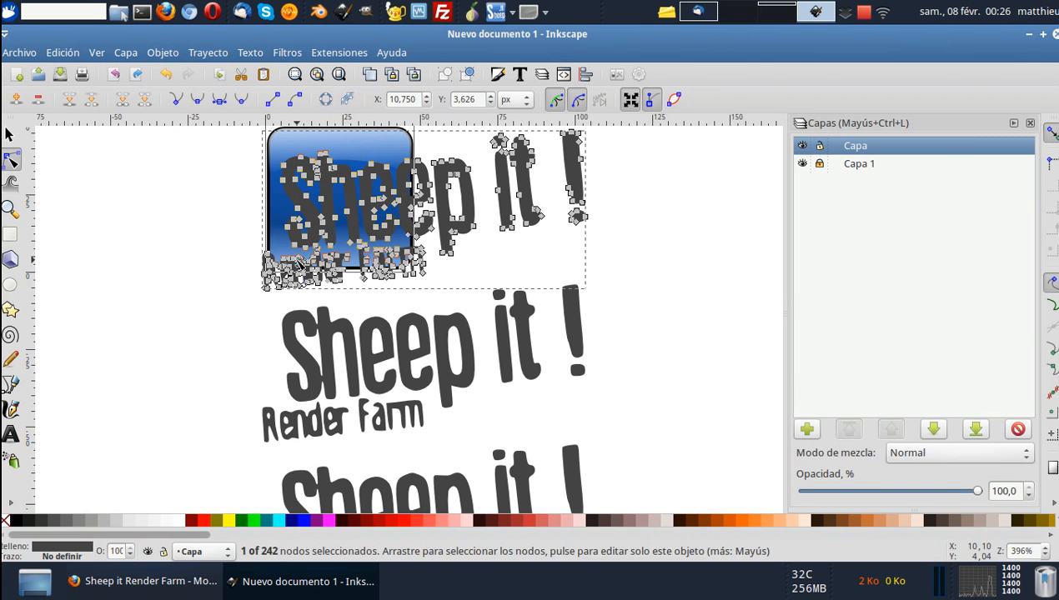
pyautogui.scroll(2, 297, 260)
pyautogui.moveTo(224, 356); pyautogui.dragTo(482, 239)
pyautogui.press('Delete')
pyautogui.click(391, 242)
pyautogui.press('Delete')
pyautogui.click(386, 242)
pyautogui.press('Delete')
# Delete the nodes of all letters after "Sh" in the lettering over the icon.
pyautogui.scroll(3, 446, 246)
pyautogui.moveTo(727, 147); pyautogui.dragTo(397, 399)
pyautogui.press('Delete')
pyautogui.click(389, 276)
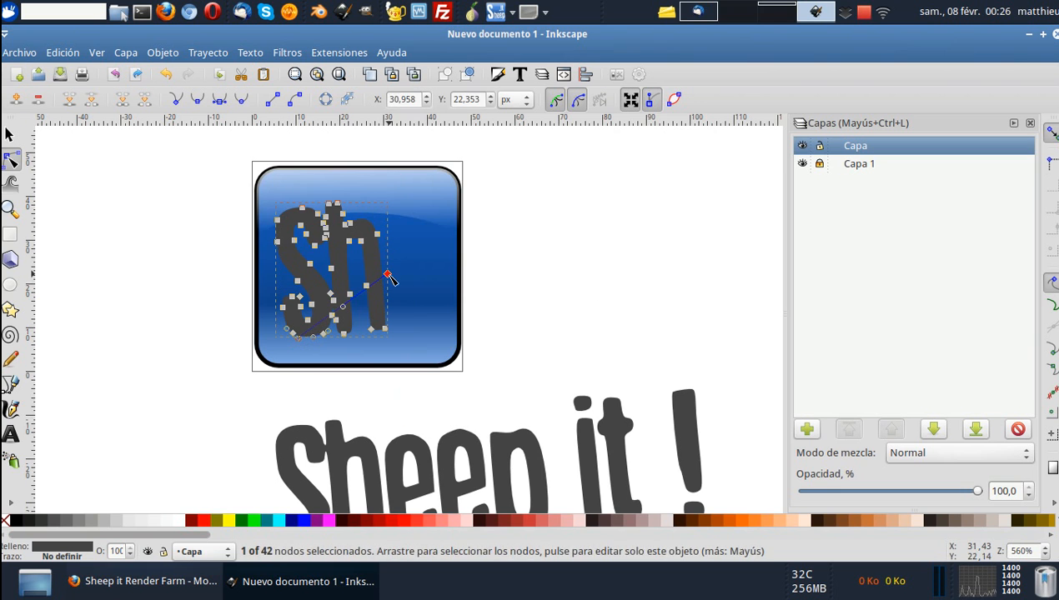
pyautogui.press('Delete')
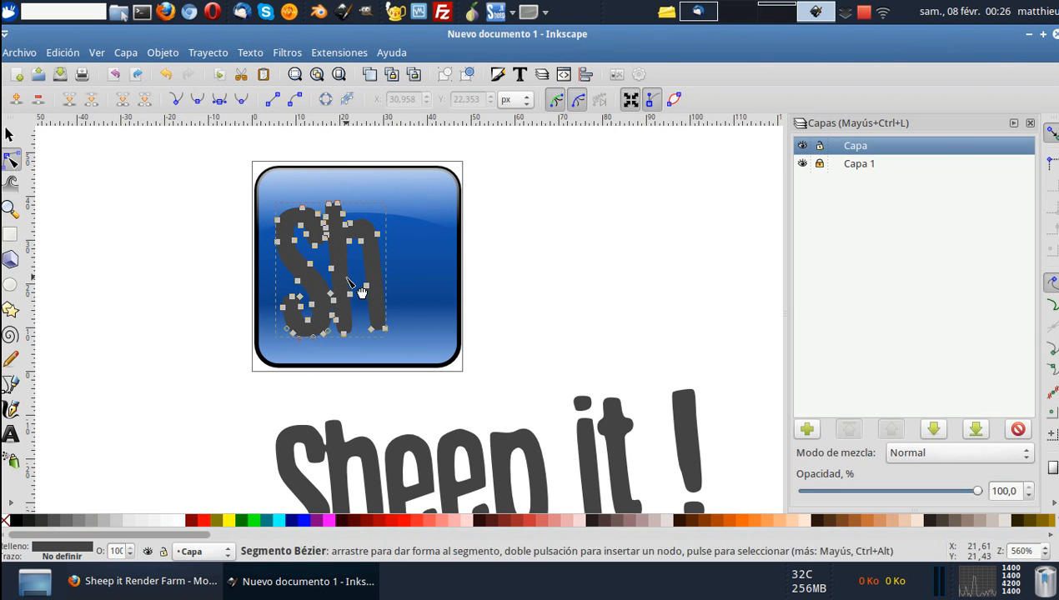
# Delete most of the nodes of the "h" over the icon, keeping the S intact.
pyautogui.scroll(2, 346, 280)
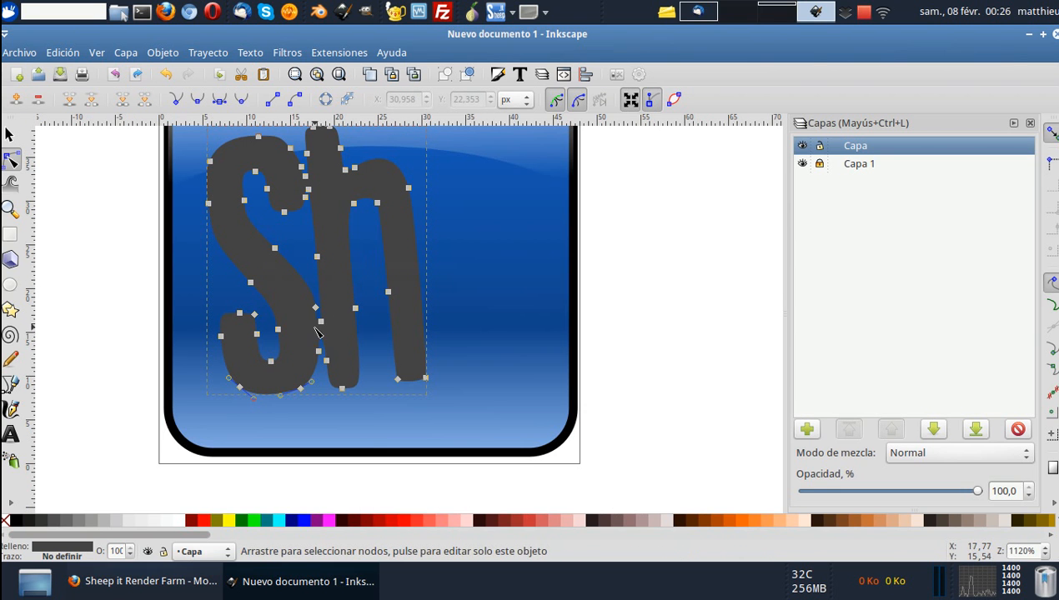
pyautogui.scroll(2, 314, 324)
pyautogui.scroll(4, 346, 326)
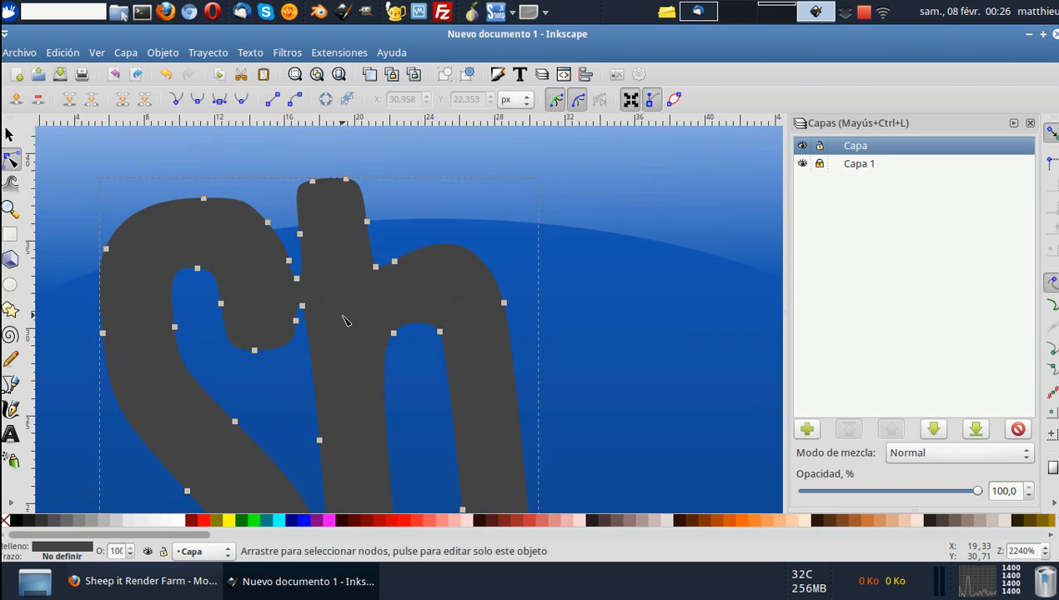
pyautogui.scroll(-2, 334, 307)
pyautogui.scroll(-2, 338, 306)
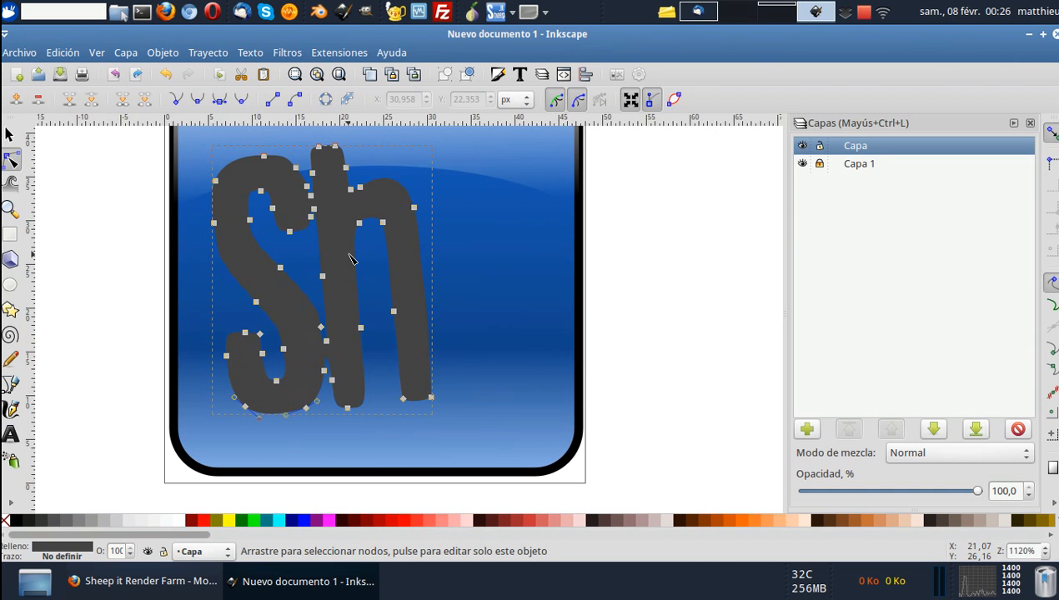
pyautogui.moveTo(463, 414); pyautogui.dragTo(348, 238)
pyautogui.press('Delete')
pyautogui.press('Delete')
pyautogui.moveTo(371, 191); pyautogui.dragTo(316, 134)
pyautogui.press('Delete')
pyautogui.moveTo(408, 288); pyautogui.dragTo(344, 426)
pyautogui.press('Delete')
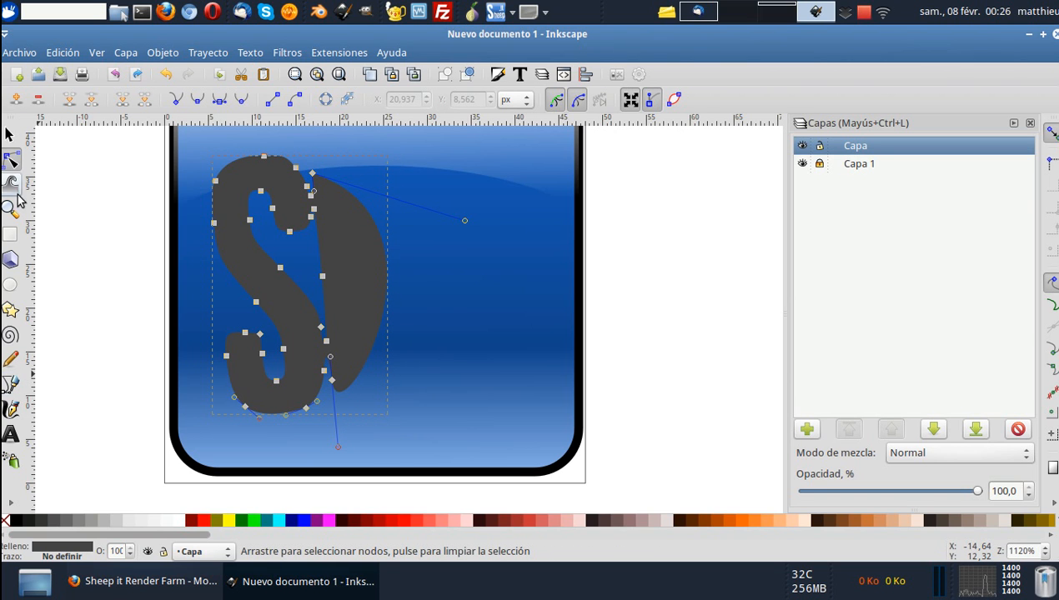
# Draw a closed straight-edged Bézier outline around the rest of the "h", following the gap beside the S.
pyautogui.click(12, 386)
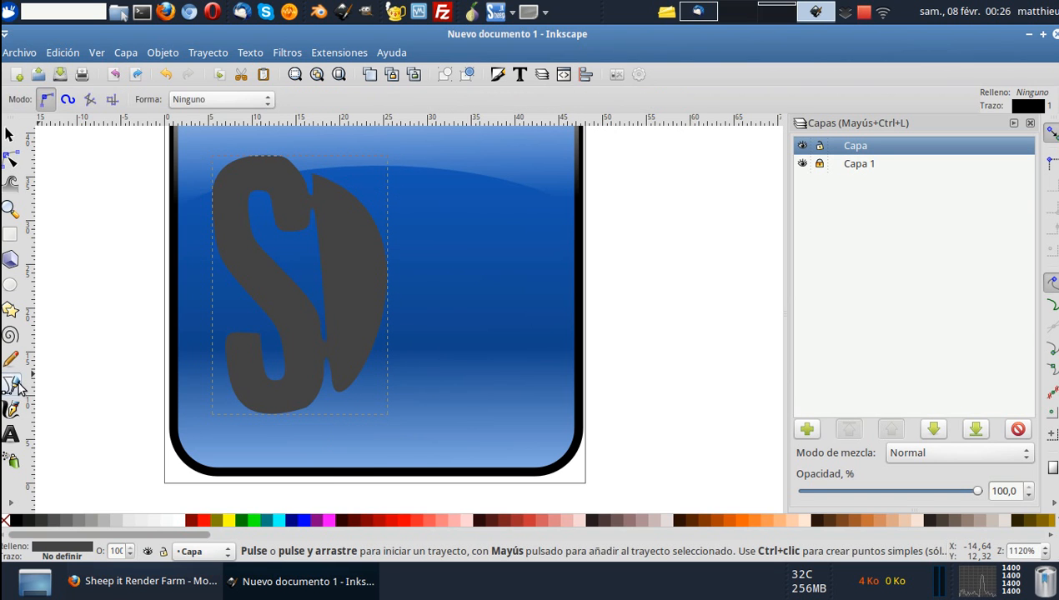
pyautogui.hscroll(-4, 278, 317)
pyautogui.scroll(2, 471, 200)
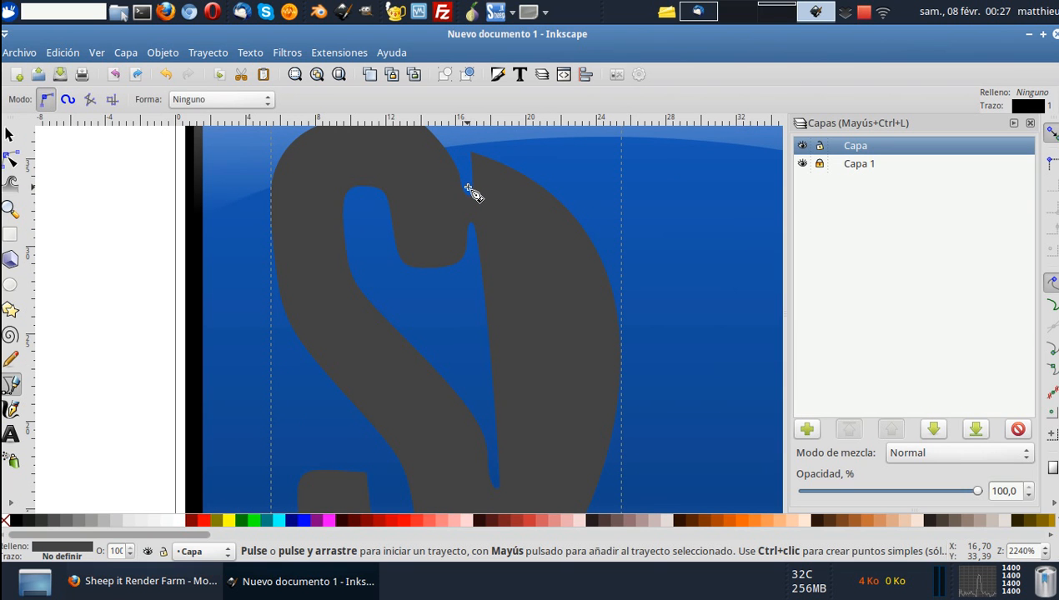
pyautogui.click(464, 174)
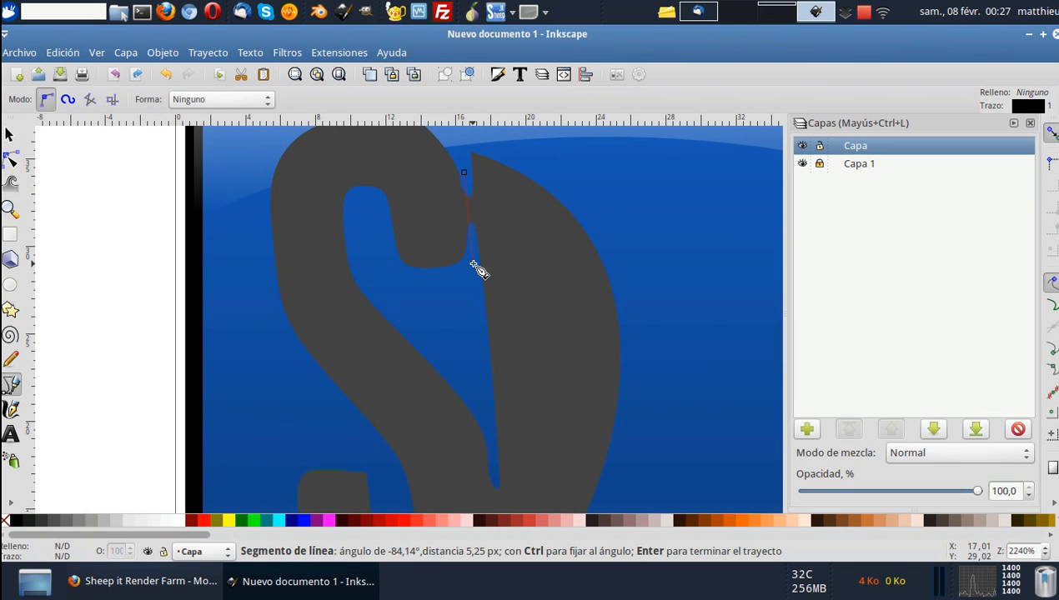
pyautogui.scroll(-4, 475, 265)
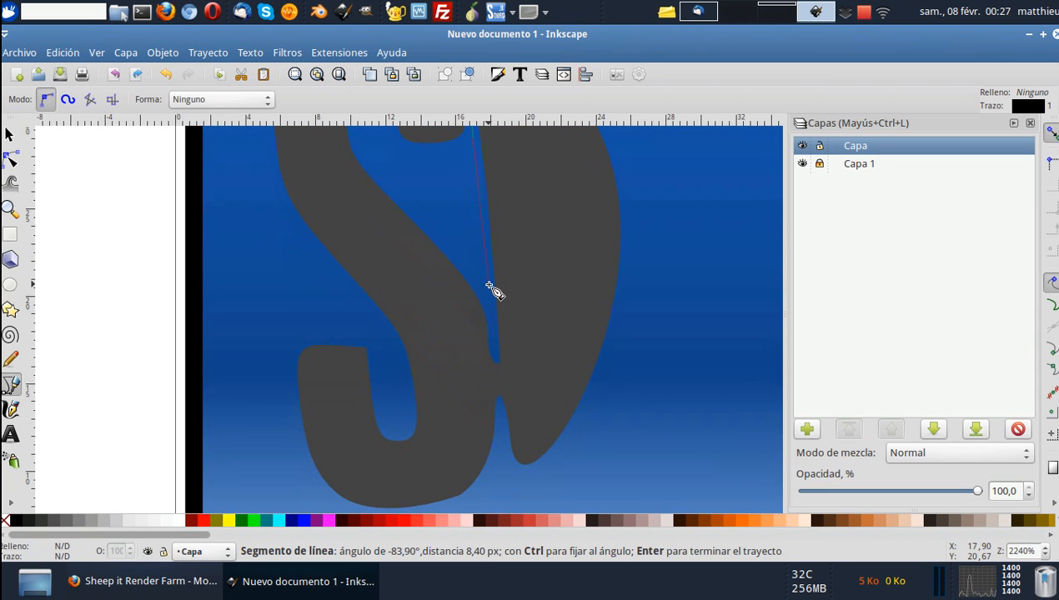
pyautogui.scroll(-4, 494, 289)
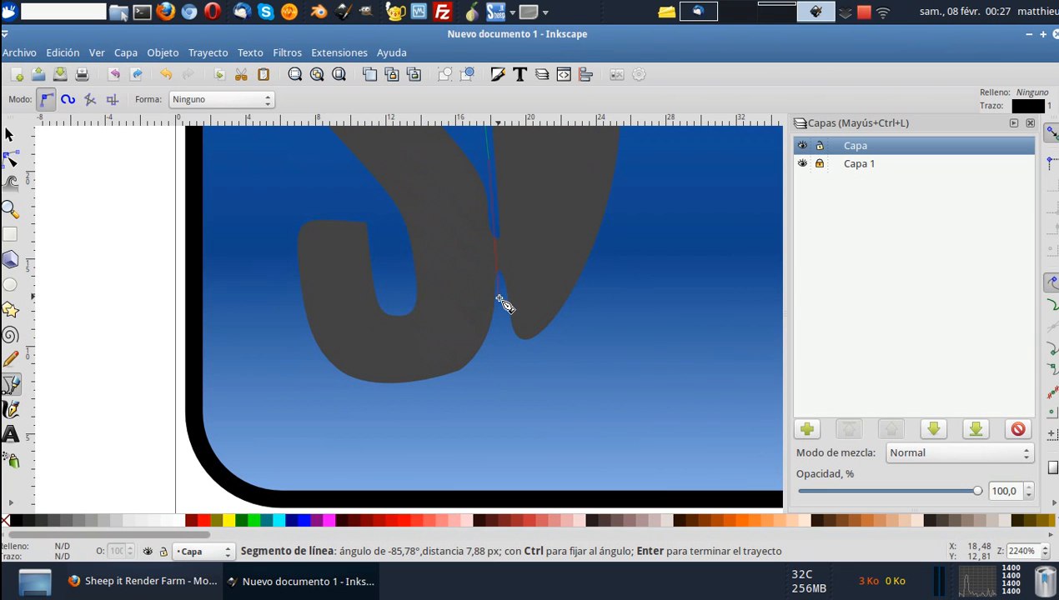
pyautogui.click(511, 376)
pyautogui.click(646, 328)
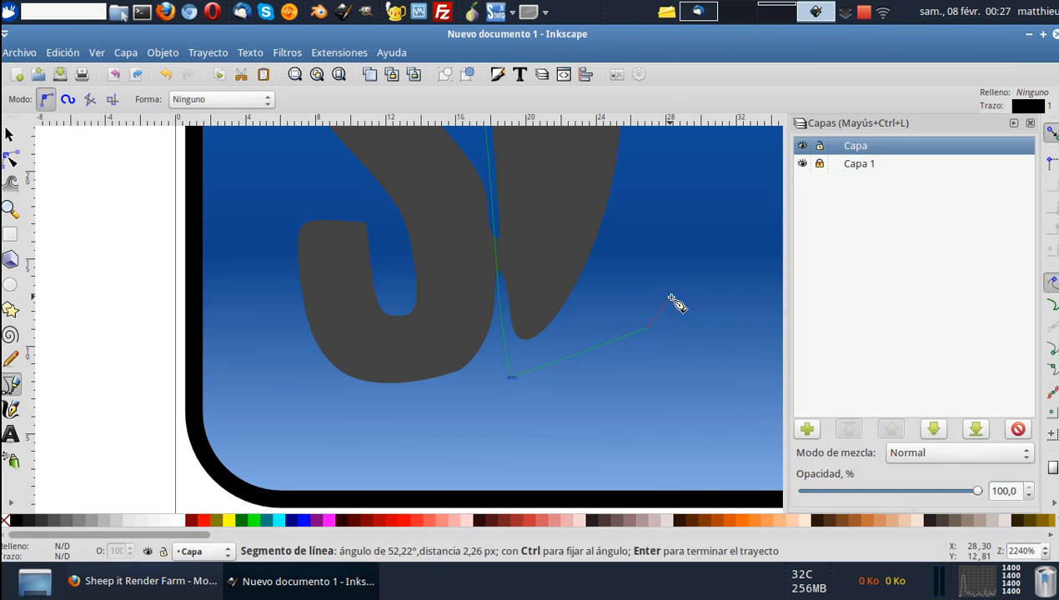
pyautogui.scroll(6, 671, 284)
pyautogui.click(666, 250)
pyautogui.scroll(4, 666, 250)
pyautogui.click(624, 178)
pyautogui.click(460, 139)
pyautogui.click(457, 205)
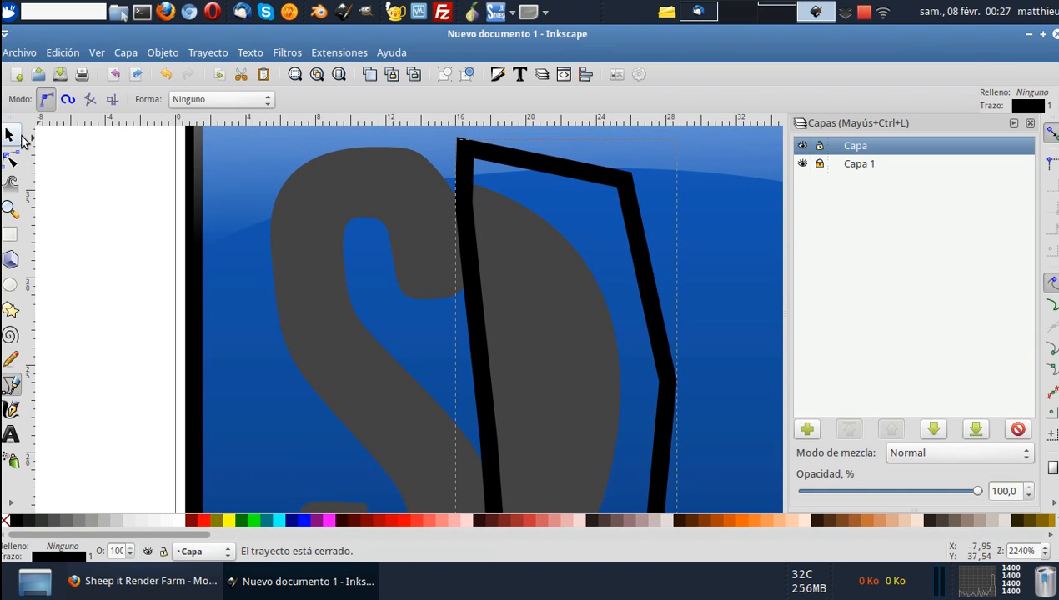
# Try to subtract the drawn outline from the dark letter shape with Difference, and undo it.
pyautogui.click(9, 134)
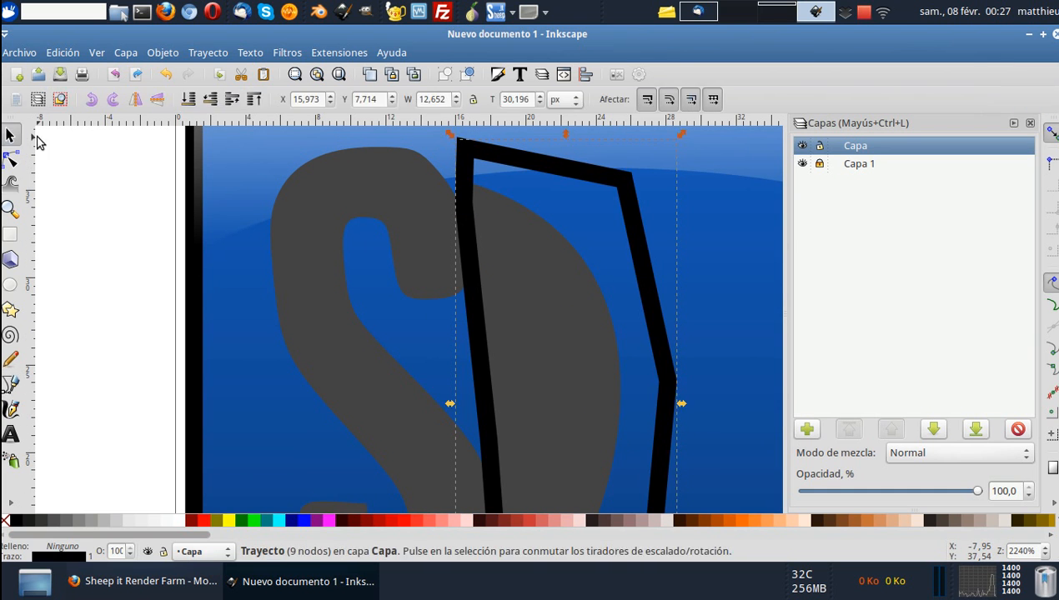
pyautogui.click(398, 195)
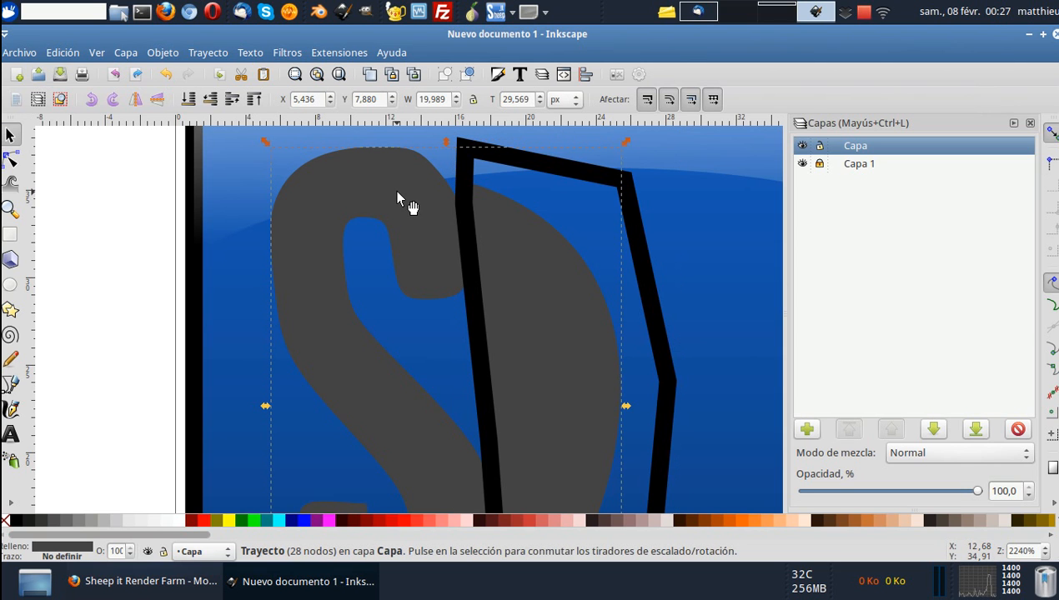
pyautogui.keyDown('shift'); pyautogui.click(633, 226); pyautogui.keyUp('shift')
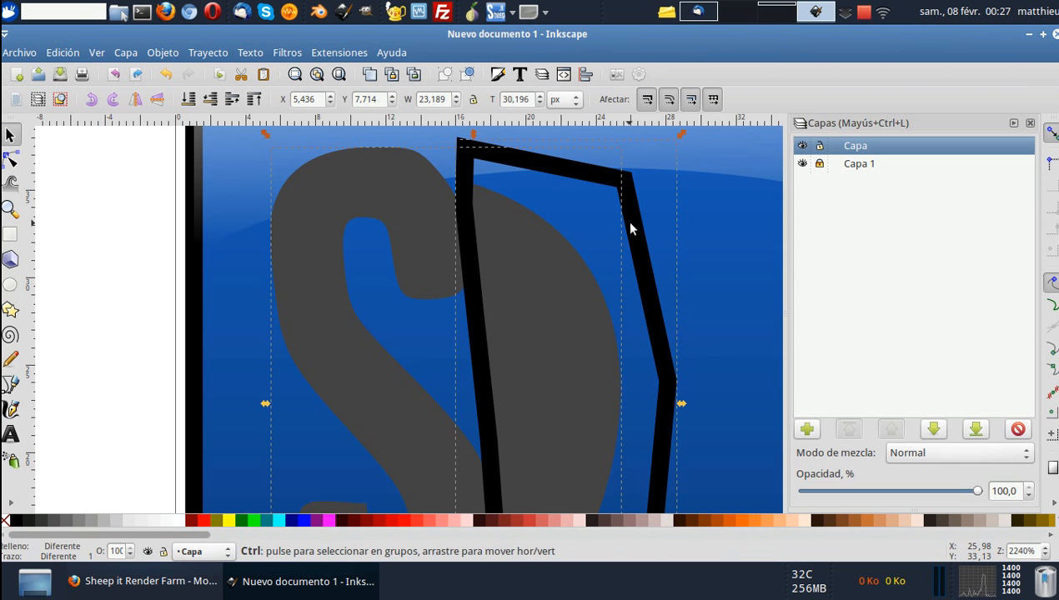
pyautogui.hotkey('ctrl', '-')
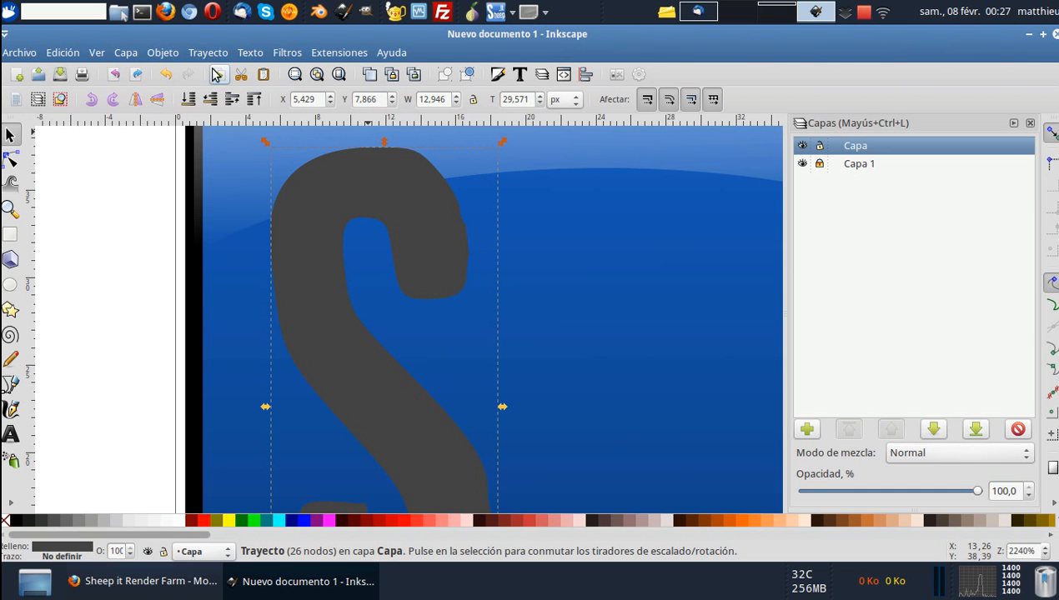
pyautogui.press('ctrl')
pyautogui.hotkey('ctrl', 'z')
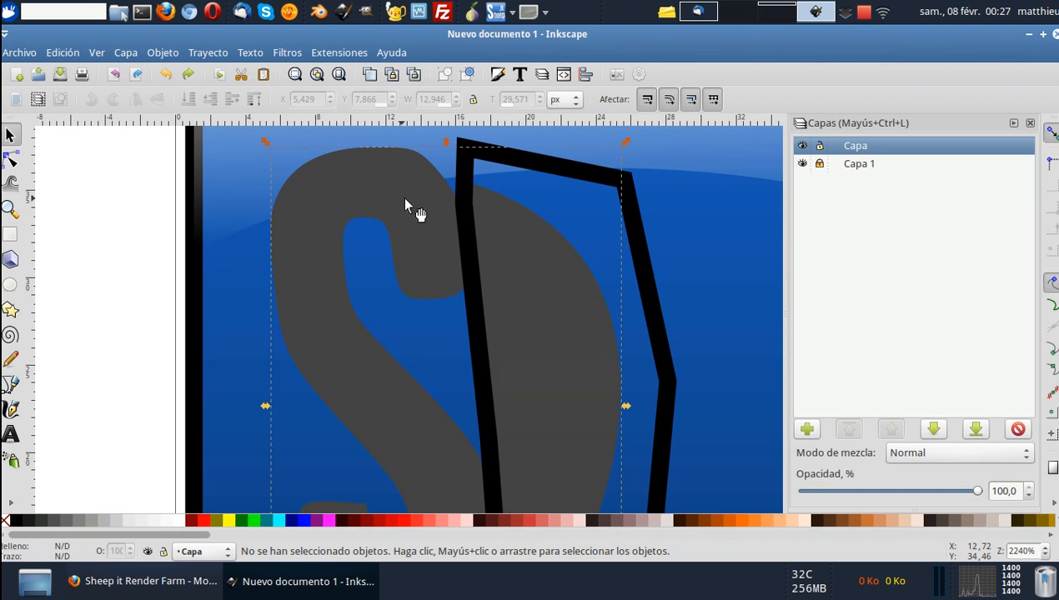
# Select the dark letter shape together with the drawn outline and apply the Difference path operation.
pyautogui.click(397, 206)
pyautogui.keyDown('shift'); pyautogui.click(564, 171); pyautogui.keyUp('shift')
pyautogui.keyDown('shift'); pyautogui.click(627, 206); pyautogui.keyUp('shift')
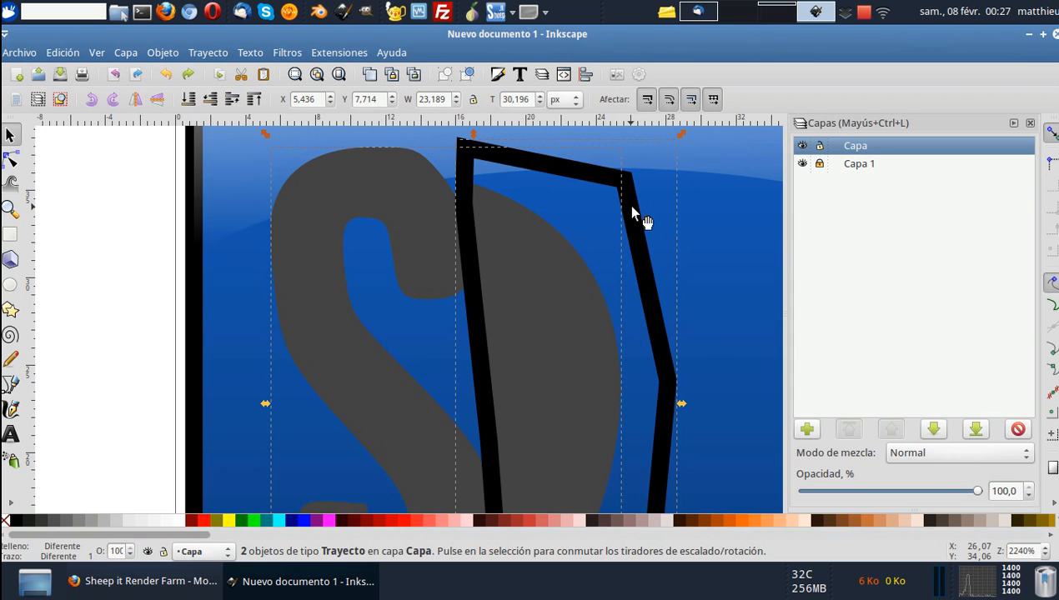
pyautogui.click(162, 52)
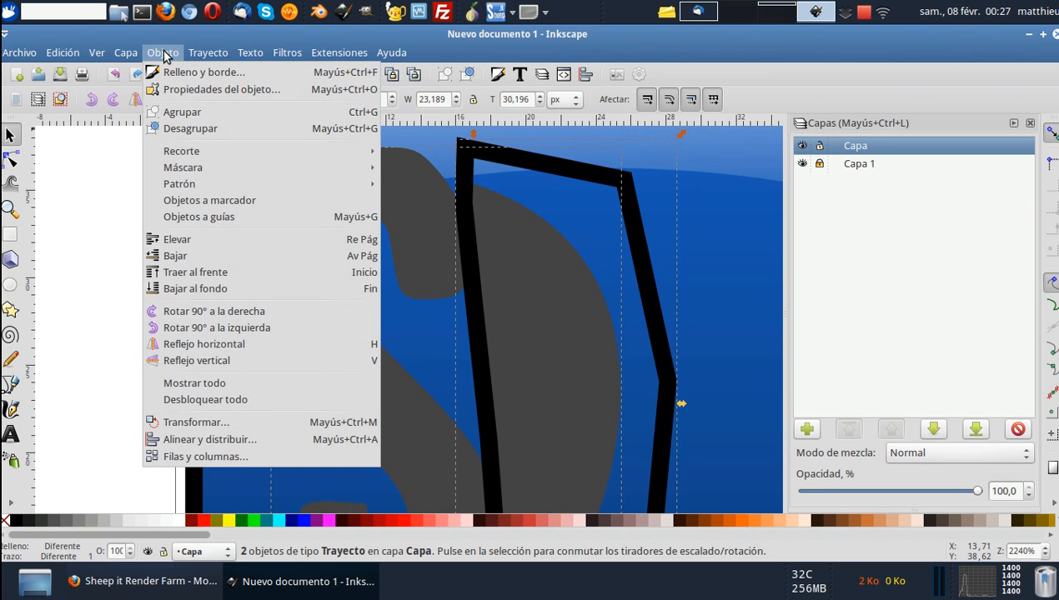
pyautogui.moveTo(214, 55)
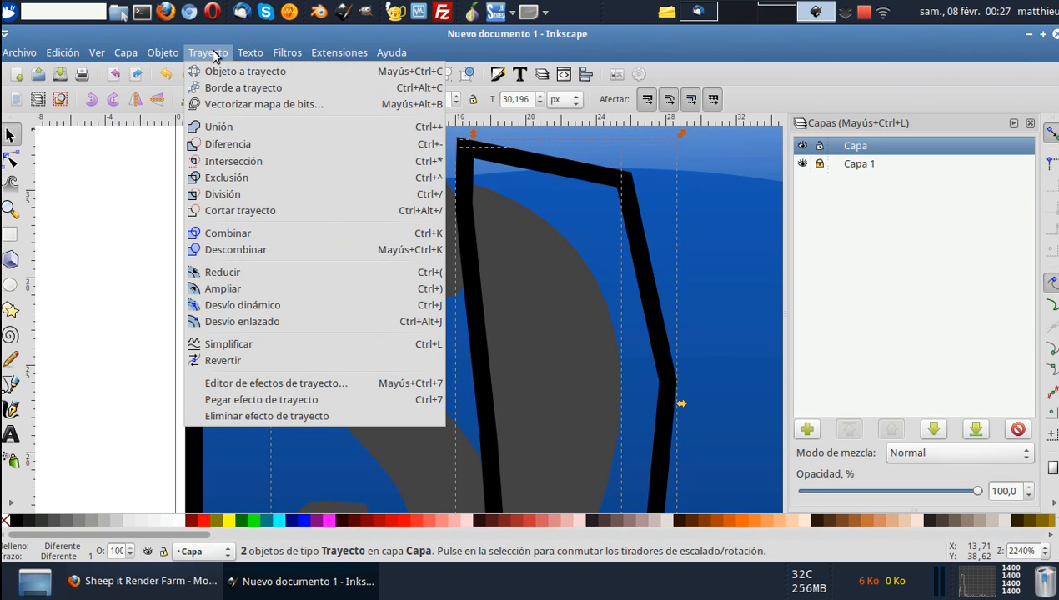
pyautogui.click(244, 145)
# Delete the leftover nodes along the cut edge of the S and adjust the remaining ones to smooth its contour.
pyautogui.click(10, 161)
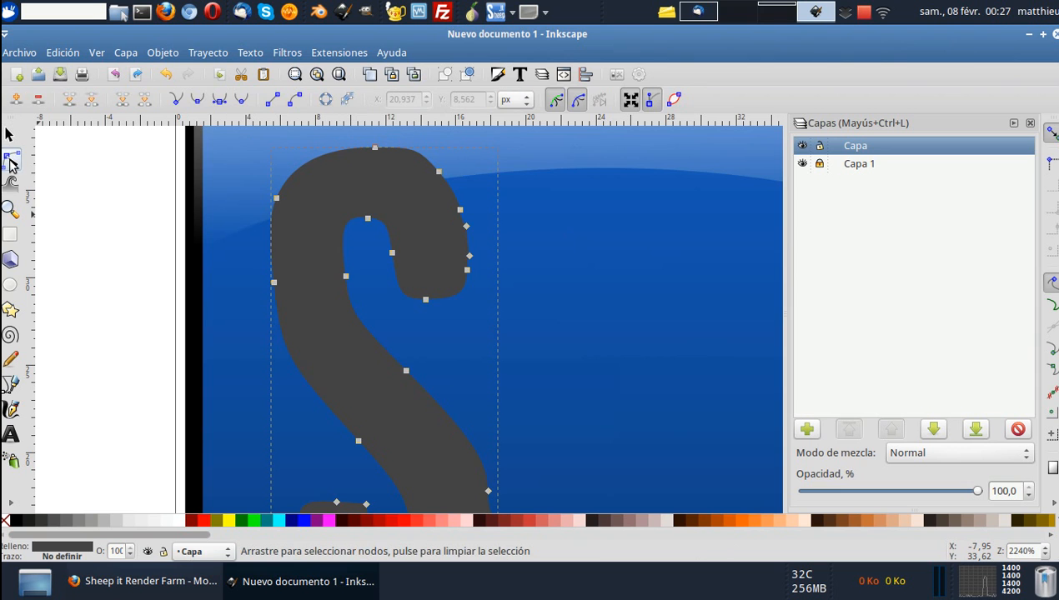
pyautogui.click(487, 236)
pyautogui.click(463, 242)
pyautogui.click(468, 258)
pyautogui.press('Delete')
pyautogui.click(469, 257)
pyautogui.press('Delete')
pyautogui.moveTo(465, 228); pyautogui.dragTo(466, 248)
pyautogui.scroll(-4, 476, 248)
pyautogui.scroll(-3, 478, 265)
pyautogui.moveTo(494, 307)
pyautogui.mouseDown()
pyautogui.moveTo(510, 343)
pyautogui.moveTo(495, 299)
pyautogui.mouseUp()
pyautogui.press('Delete')
pyautogui.moveTo(489, 246); pyautogui.dragTo(480, 241)
pyautogui.moveTo(501, 328); pyautogui.dragTo(501, 327)
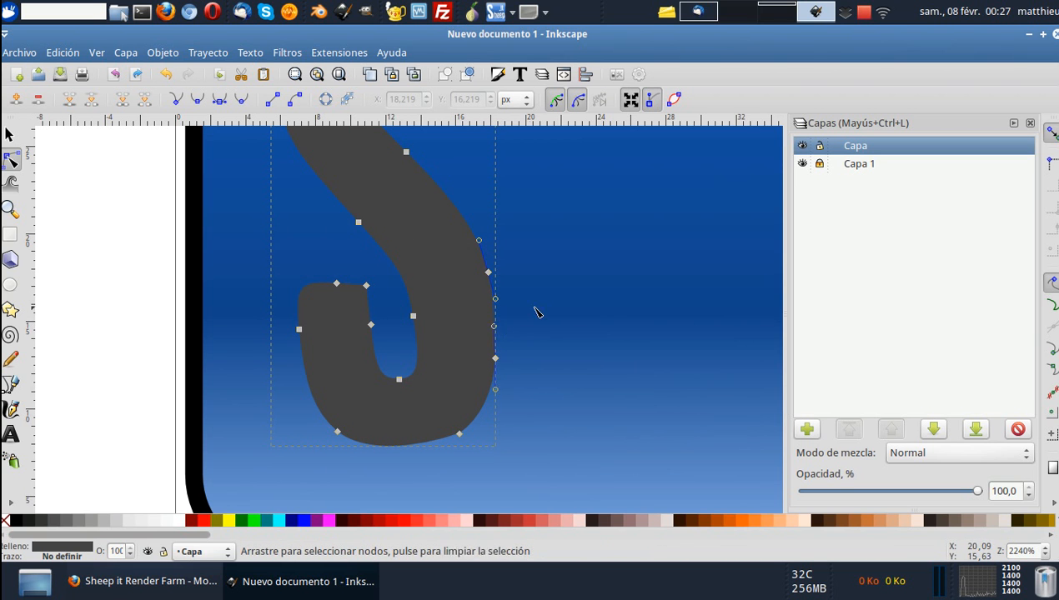
pyautogui.press('Escape')
# Open the first lettering copy below the icon for node editing and delete all nodes of its "Render Farm" line.
pyautogui.keyDown('ctrl'); pyautogui.scroll(-3, 115, 295); pyautogui.keyUp('ctrl')
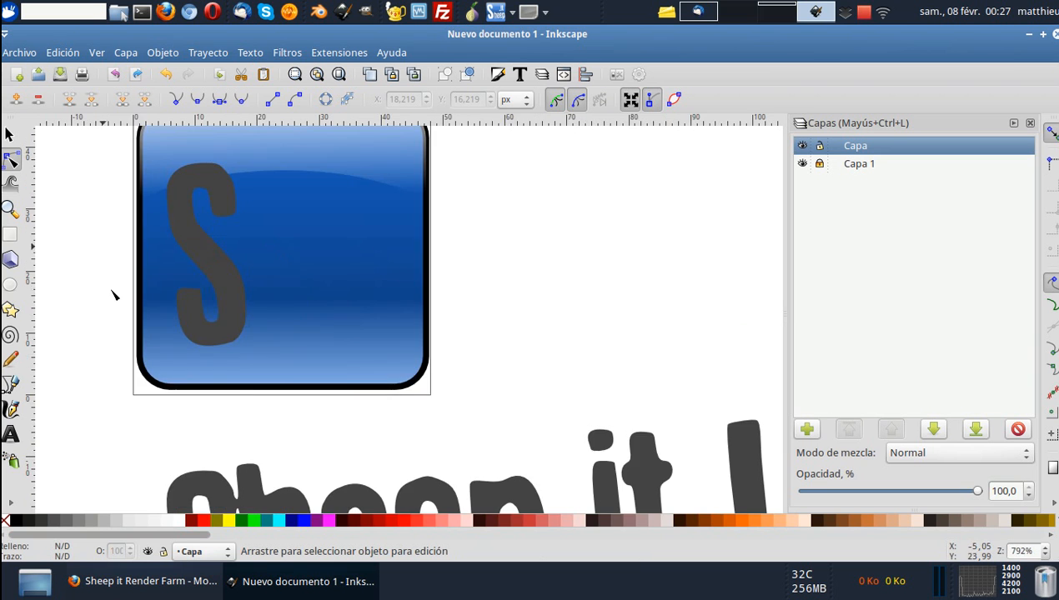
pyautogui.keyDown('shift'); pyautogui.hscroll(-3, 125, 300); pyautogui.keyUp('shift')
pyautogui.keyDown('ctrl'); pyautogui.scroll(-1, 147, 301); pyautogui.keyUp('ctrl')
pyautogui.scroll(-3, 150, 287)
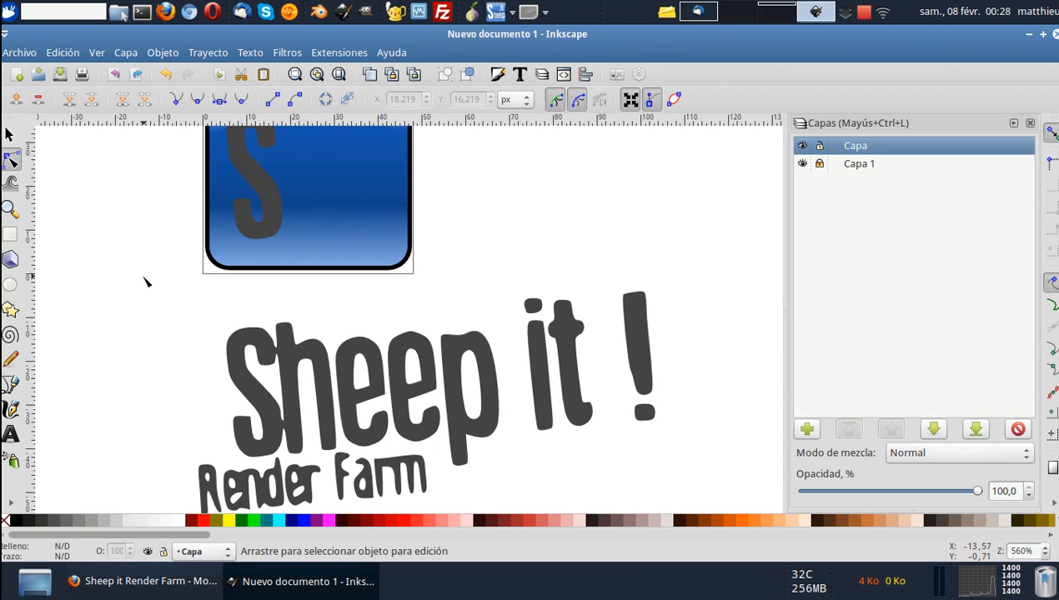
pyautogui.click(10, 132)
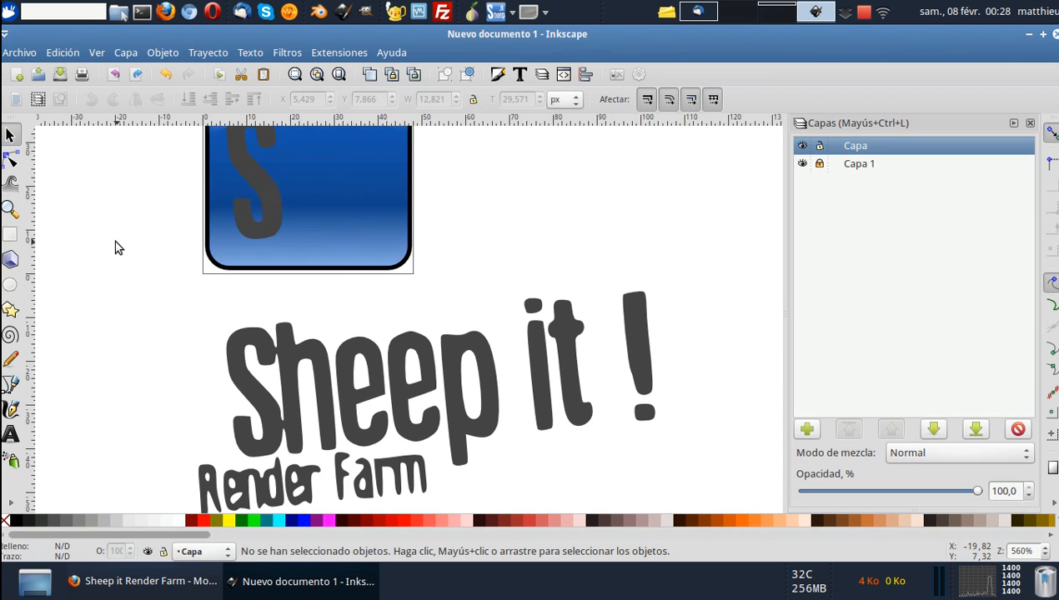
pyautogui.keyDown('shift'); pyautogui.hscroll(-3, 383, 358); pyautogui.keyUp('shift')
pyautogui.click(432, 350)
pyautogui.scroll(-2, 432, 350)
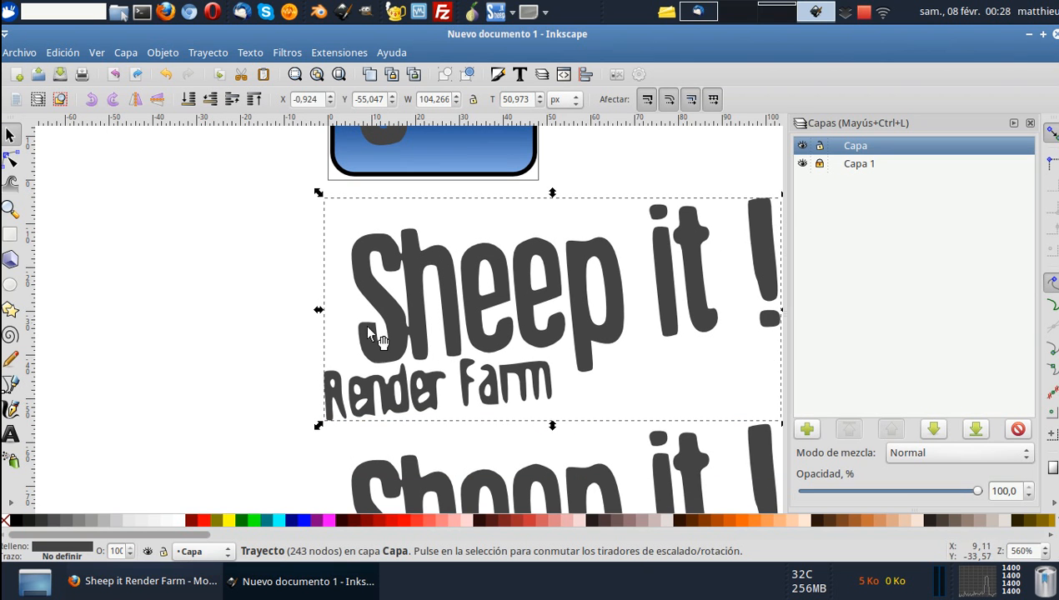
pyautogui.click(11, 158)
pyautogui.scroll(-2, 275, 317)
pyautogui.moveTo(289, 381); pyautogui.dragTo(354, 318)
pyautogui.press('Delete')
pyautogui.moveTo(323, 373); pyautogui.dragTo(501, 308)
pyautogui.press('Delete')
pyautogui.moveTo(554, 366); pyautogui.dragTo(462, 300)
pyautogui.press('Delete')
pyautogui.press('Delete')
pyautogui.press('Escape')
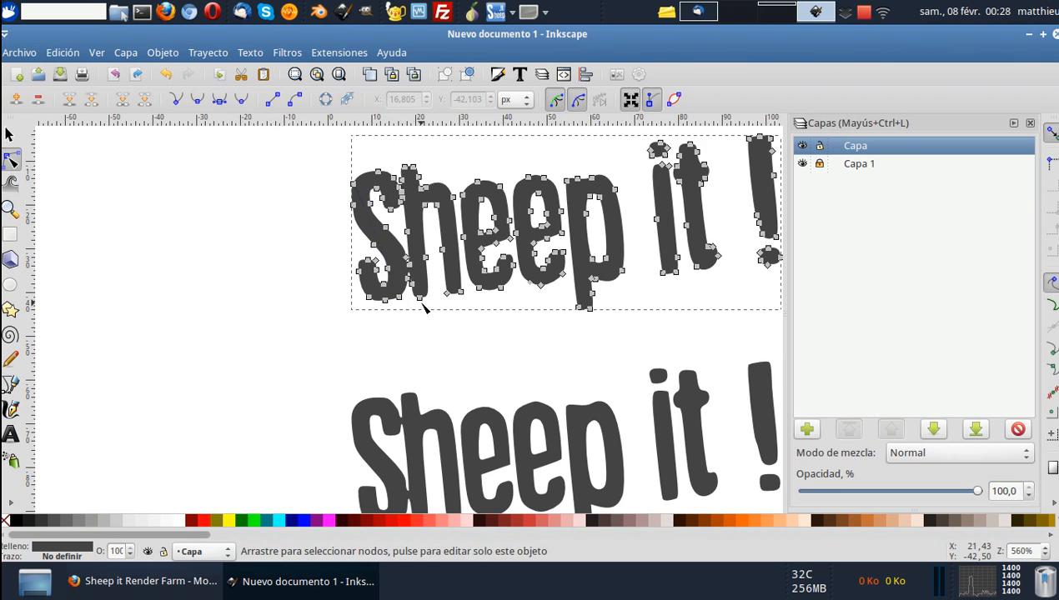
# Delete the nodes of "it !" from the lettering copy directly below the icon.
pyautogui.scroll(4, 421, 303)
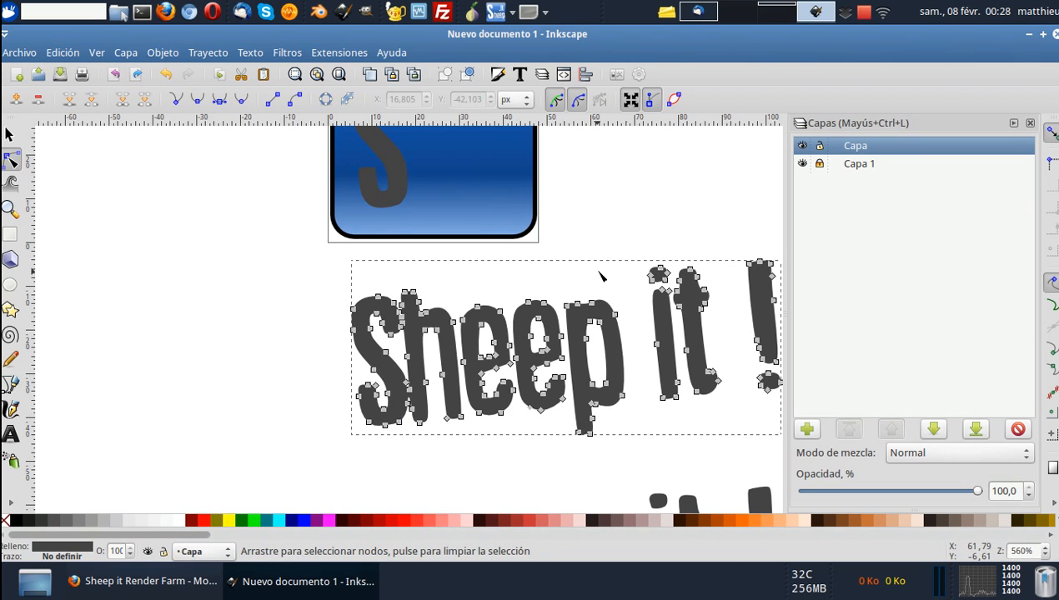
pyautogui.hscroll(1, 606, 277)
pyautogui.moveTo(758, 223); pyautogui.dragTo(617, 434)
pyautogui.press('Delete')
# Delete most of the S nodes from the lettering copy below the icon, keeping the "h" intact.
pyautogui.moveTo(267, 278); pyautogui.dragTo(366, 336)
pyautogui.press('Delete')
pyautogui.moveTo(322, 289); pyautogui.dragTo(330, 324)
pyautogui.click(359, 334)
pyautogui.press('Delete')
pyautogui.scroll(4, 359, 332)
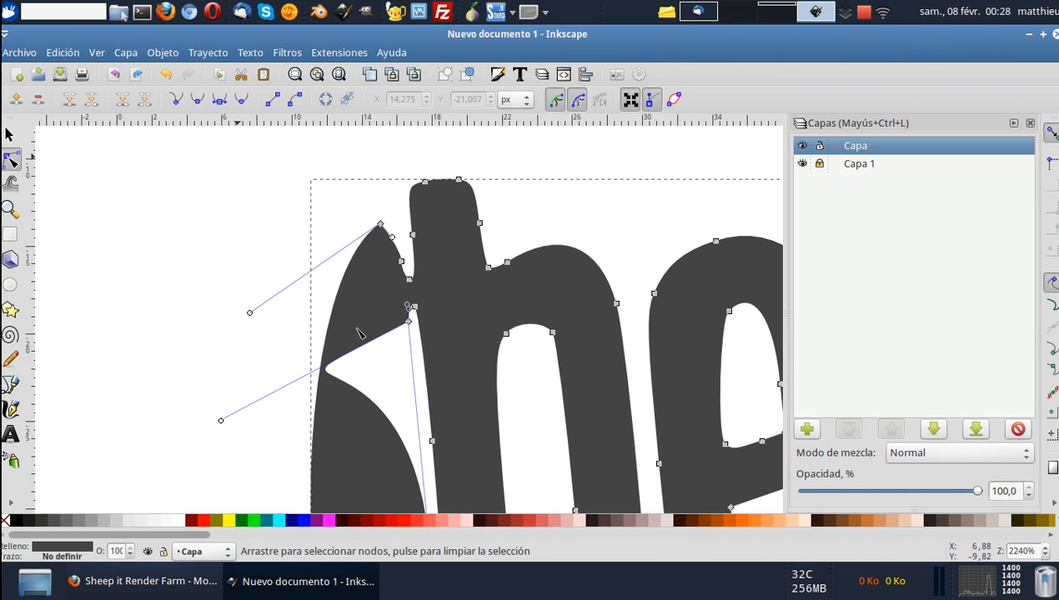
pyautogui.click(381, 225)
pyautogui.press('Delete')
pyautogui.click(402, 261)
pyautogui.press('Delete')
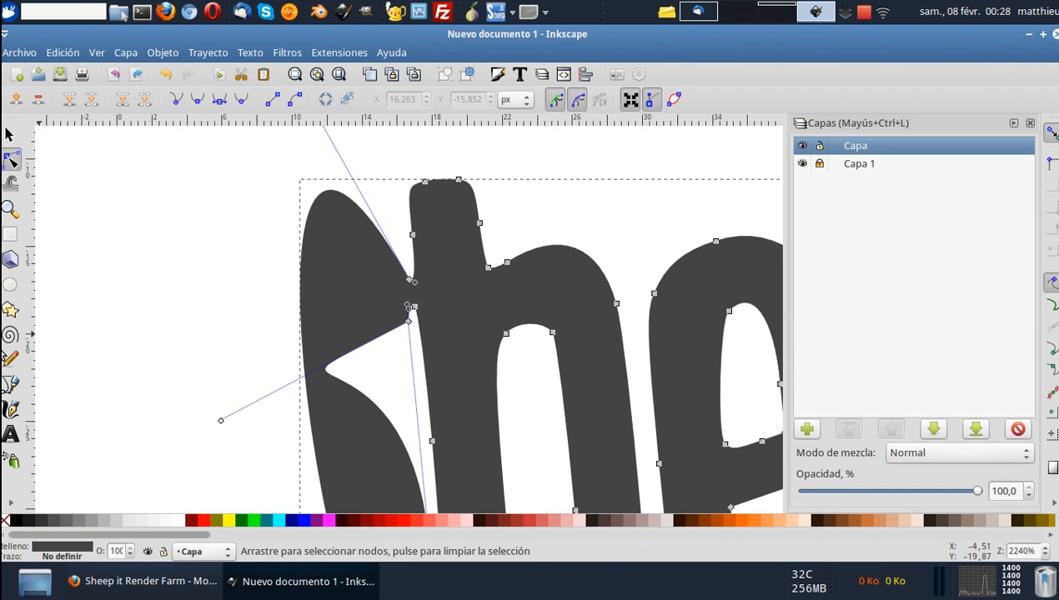
# Draw a closed straight-edged Bézier outline around the rest of the S in the copy, following its border with the "h".
pyautogui.click(12, 385)
pyautogui.click(407, 265)
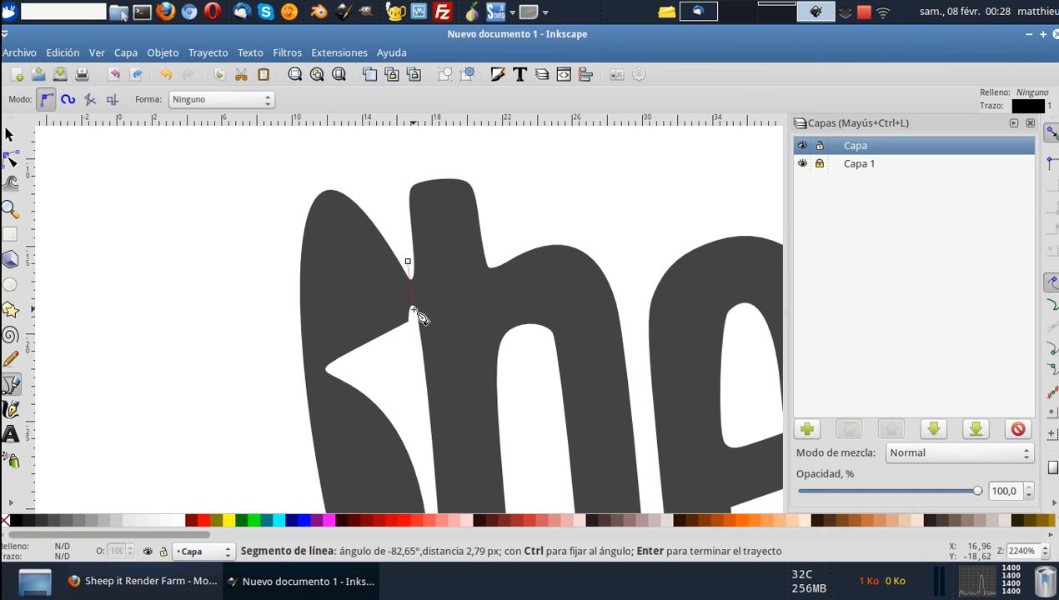
pyautogui.scroll(-3, 421, 337)
pyautogui.click(444, 479)
pyautogui.click(216, 420)
pyautogui.scroll(1, 230, 382)
pyautogui.scroll(4, 223, 333)
pyautogui.click(209, 184)
pyautogui.scroll(4, 217, 190)
pyautogui.click(312, 172)
pyautogui.click(357, 173)
pyautogui.click(408, 294)
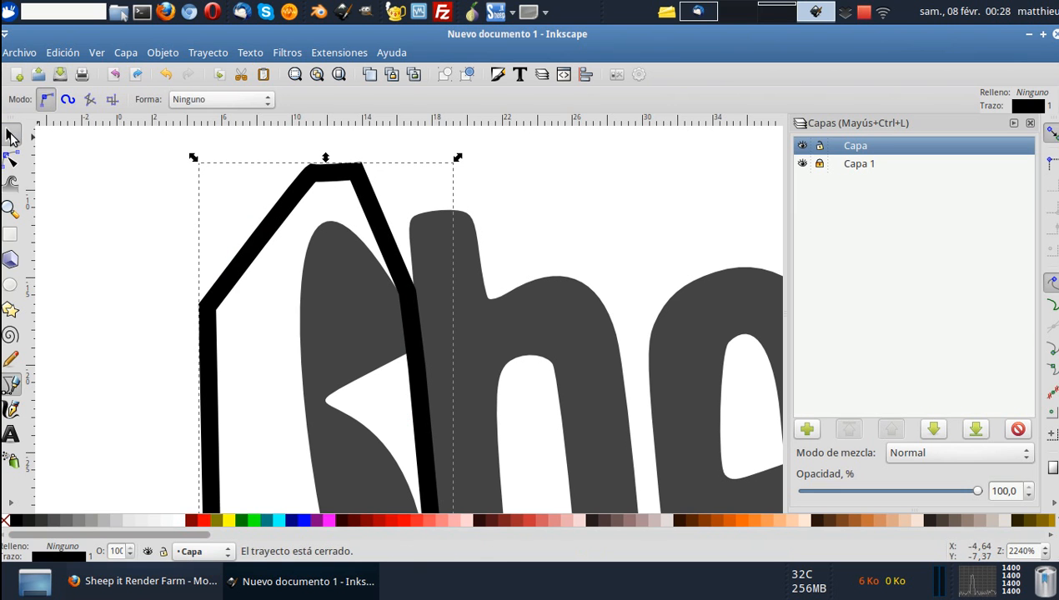
# Subtract the drawn outline from the lettering copy so the rest of the S is cut away beside the "h".
pyautogui.click(9, 134)
pyautogui.click(532, 309)
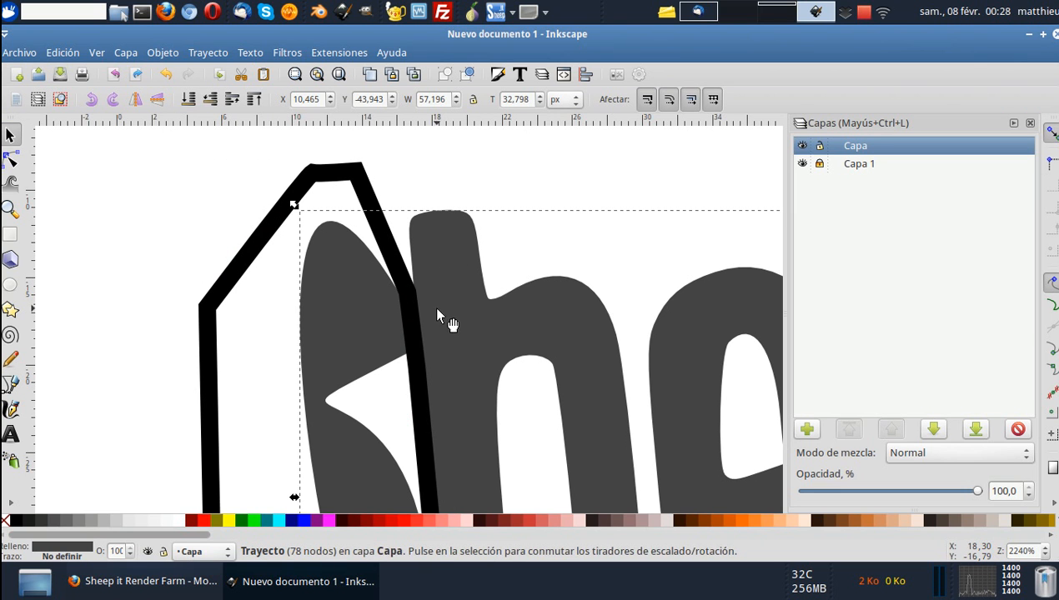
pyautogui.keyDown('shift'); pyautogui.click(360, 178); pyautogui.keyUp('shift')
pyautogui.hotkey('ctrl', '-')
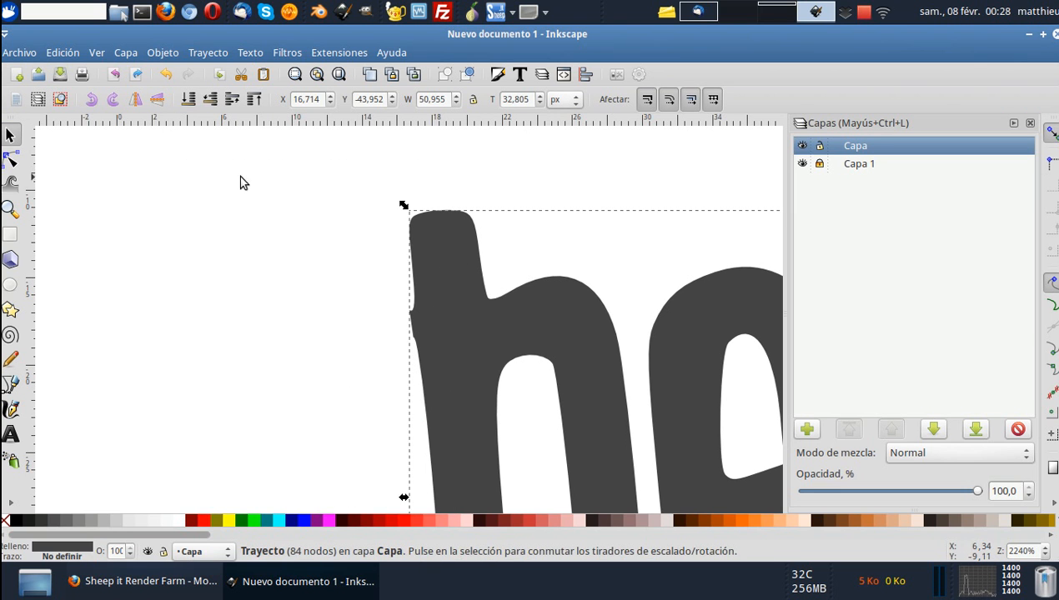
# Delete the leftover nodes along the outer stem edge of the "h" to smooth it where the S was cut.
pyautogui.click(9, 159)
pyautogui.moveTo(414, 331); pyautogui.dragTo(419, 349)
pyautogui.press('Delete')
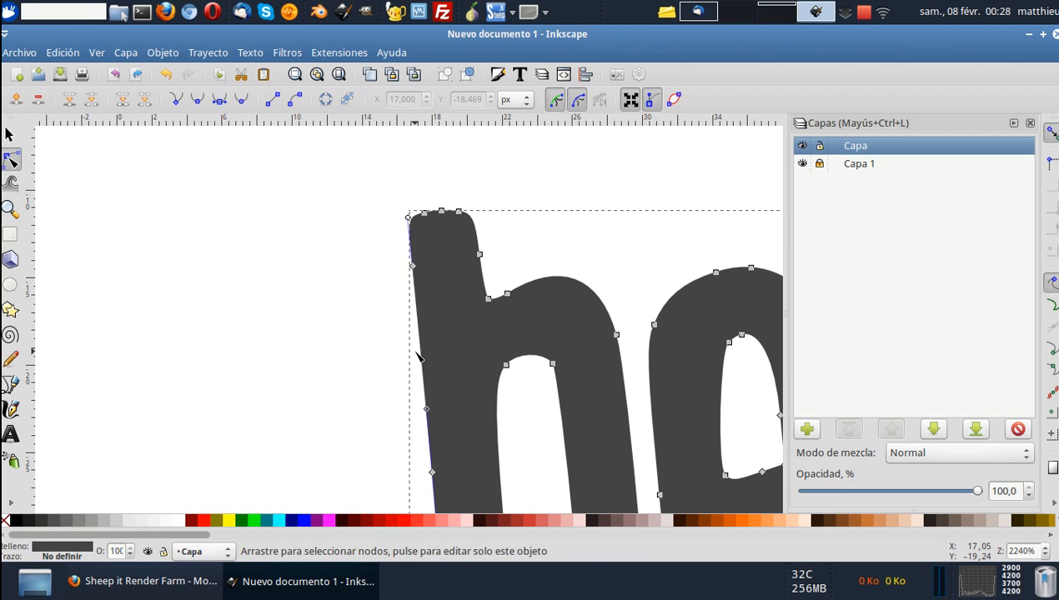
pyautogui.scroll(-6, 421, 359)
pyautogui.moveTo(412, 357); pyautogui.dragTo(465, 429)
pyautogui.press('Delete')
pyautogui.keyDown('ctrl'); pyautogui.click(425, 324); pyautogui.keyUp('ctrl')
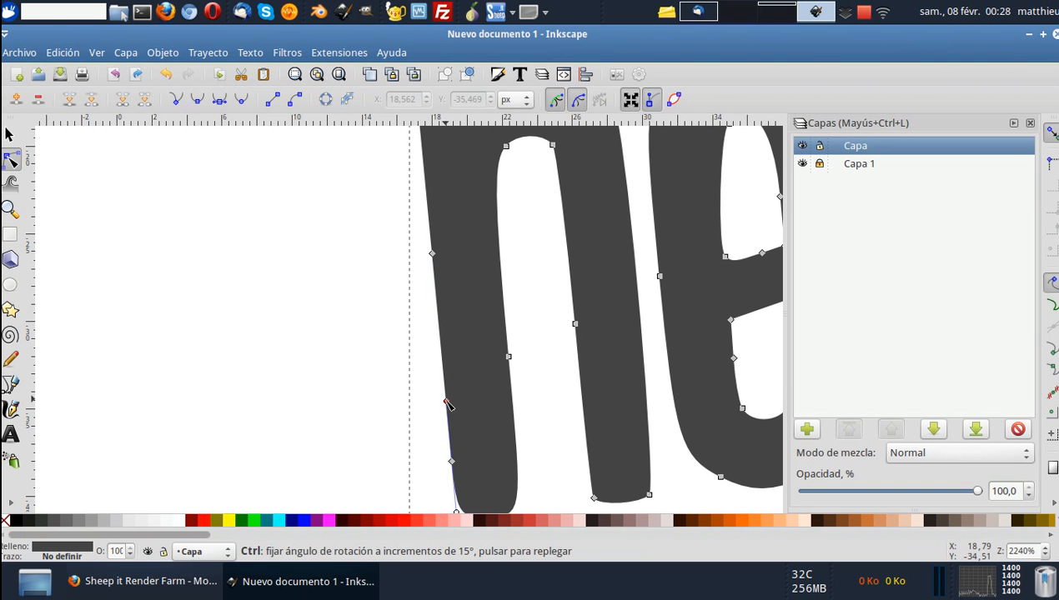
# Move the trimmed "heep" lettering up onto the blue icon, beside the S.
pyautogui.keyDown('ctrl'); pyautogui.scroll(-5, 413, 367); pyautogui.keyUp('ctrl')
pyautogui.click(17, 141)
pyautogui.click(502, 383)
pyautogui.moveTo(502, 382); pyautogui.dragTo(509, 237)
# Move the remaining full lettering copy to free space and delete all its nodes for "Sheep", "Render Farm" and "!", keeping "it".
pyautogui.scroll(-2, 502, 334)
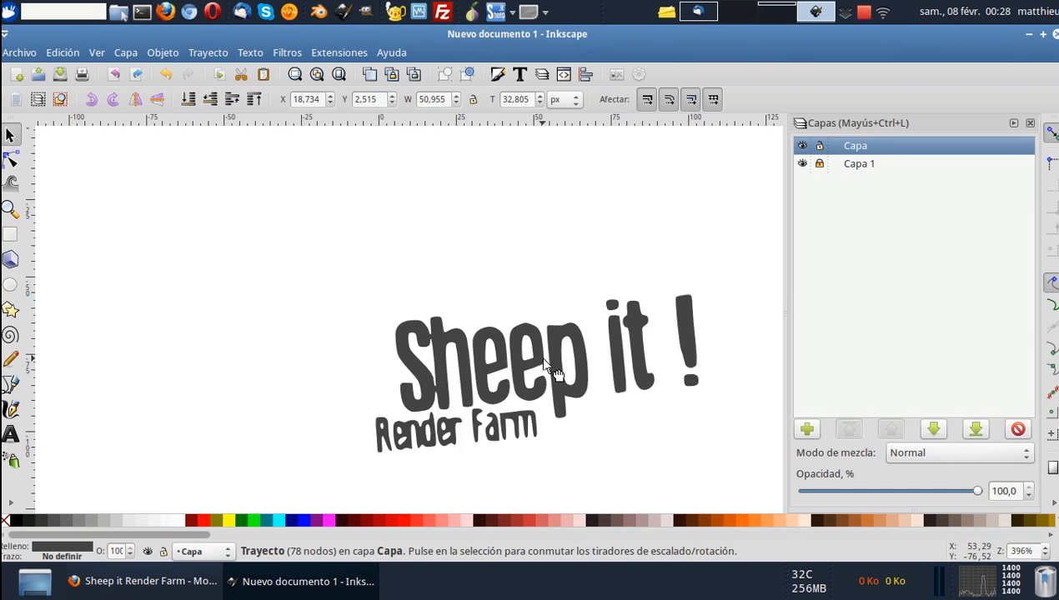
pyautogui.moveTo(503, 332); pyautogui.dragTo(385, 201)
pyautogui.click(11, 159)
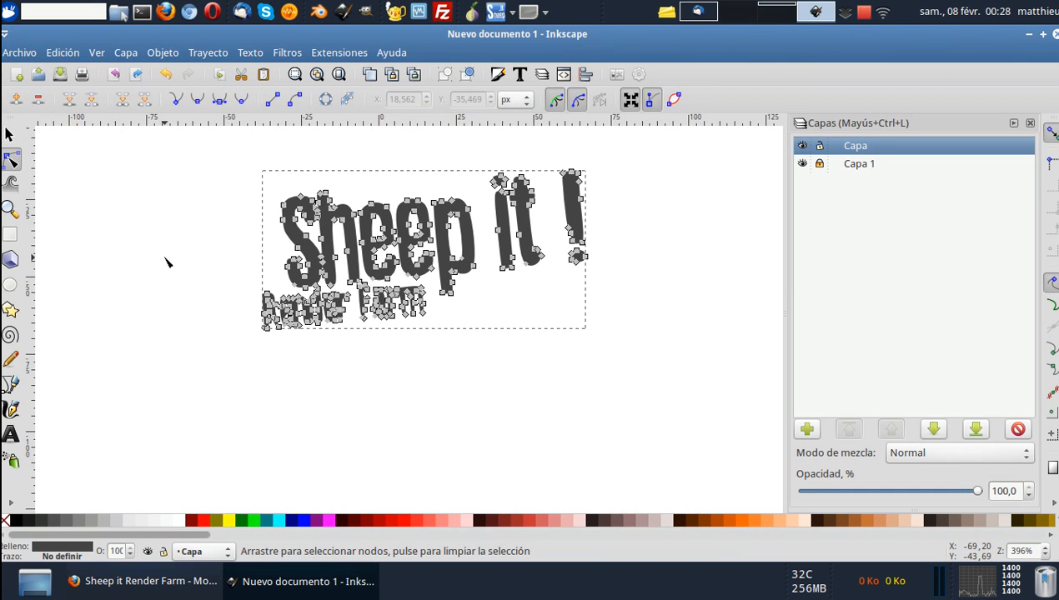
pyautogui.moveTo(145, 184); pyautogui.dragTo(481, 408)
pyautogui.press('Delete')
pyautogui.moveTo(661, 149); pyautogui.dragTo(548, 302)
pyautogui.press('Delete')
# Place the "it" lettering beside the icon for now and enlarge the S slightly towards the icon's upper corner.
pyautogui.click(12, 136)
pyautogui.scroll(6, 383, 380)
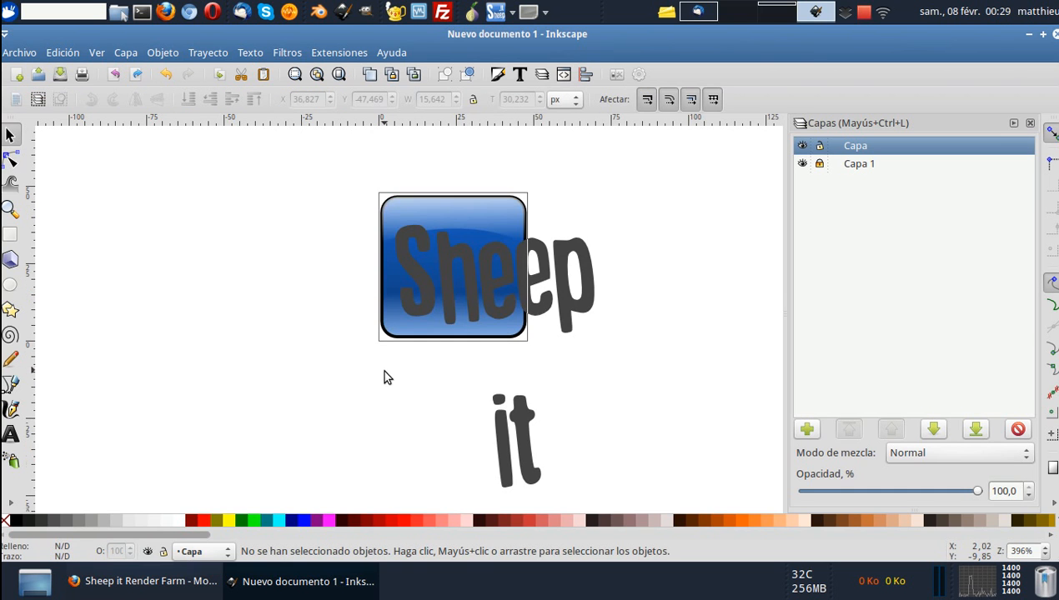
pyautogui.moveTo(521, 455); pyautogui.dragTo(636, 383)
pyautogui.click(534, 298)
pyautogui.click(405, 238)
pyautogui.moveTo(389, 220); pyautogui.dragTo(383, 210)
# Shrink "heep" to fit beside the S and place "it" above it inside the icon, scaled down to 8.545 × 16.515 px.
pyautogui.click(583, 271)
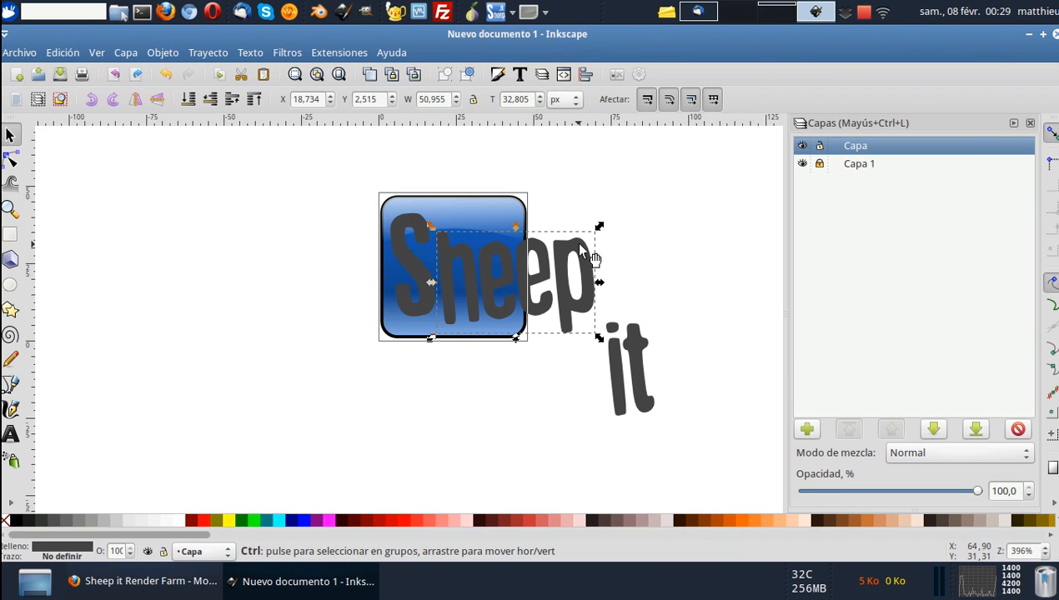
pyautogui.moveTo(600, 230); pyautogui.dragTo(505, 298)
pyautogui.moveTo(642, 373); pyautogui.dragTo(486, 205)
pyautogui.moveTo(528, 166); pyautogui.dragTo(514, 209)
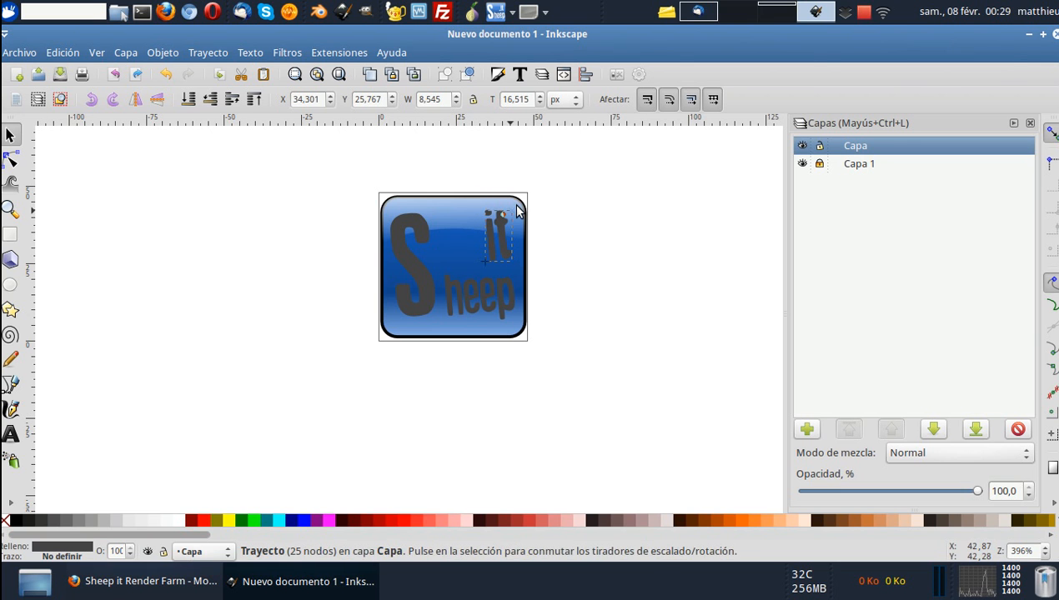
# Draw a small white circle as a dot just before "it".
pyautogui.click(11, 285)
pyautogui.scroll(2, 456, 260)
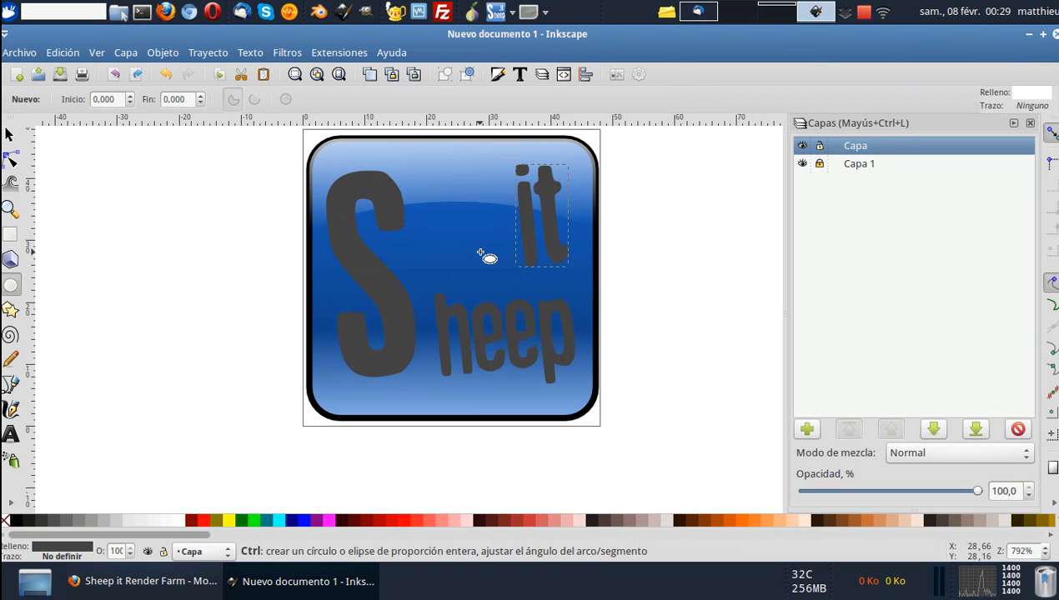
pyautogui.moveTo(486, 243); pyautogui.dragTo(505, 268)
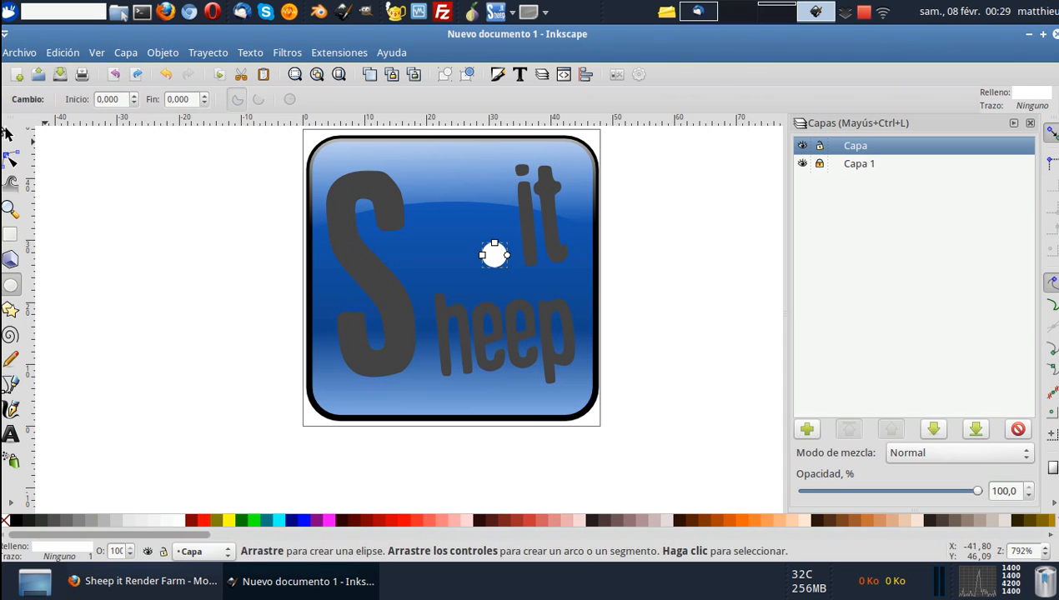
# Select the "it", "heep" and S letters together with the dot and fill them with White.
pyautogui.press('s')
pyautogui.click(539, 250)
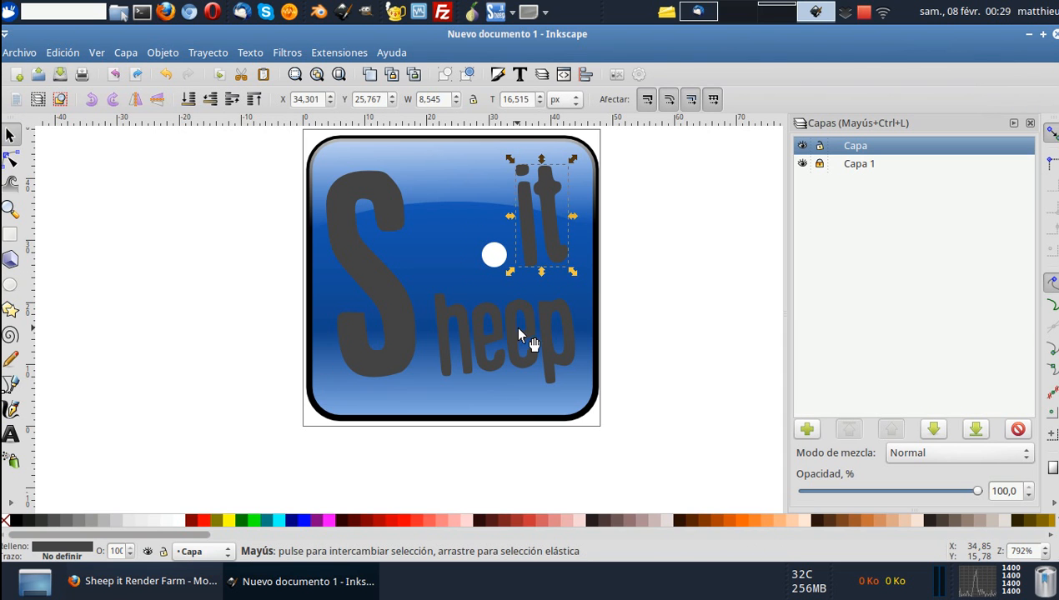
pyautogui.keyDown('shift'); pyautogui.click(508, 330); pyautogui.keyUp('shift')
pyautogui.keyDown('shift'); pyautogui.click(392, 321); pyautogui.keyUp('shift')
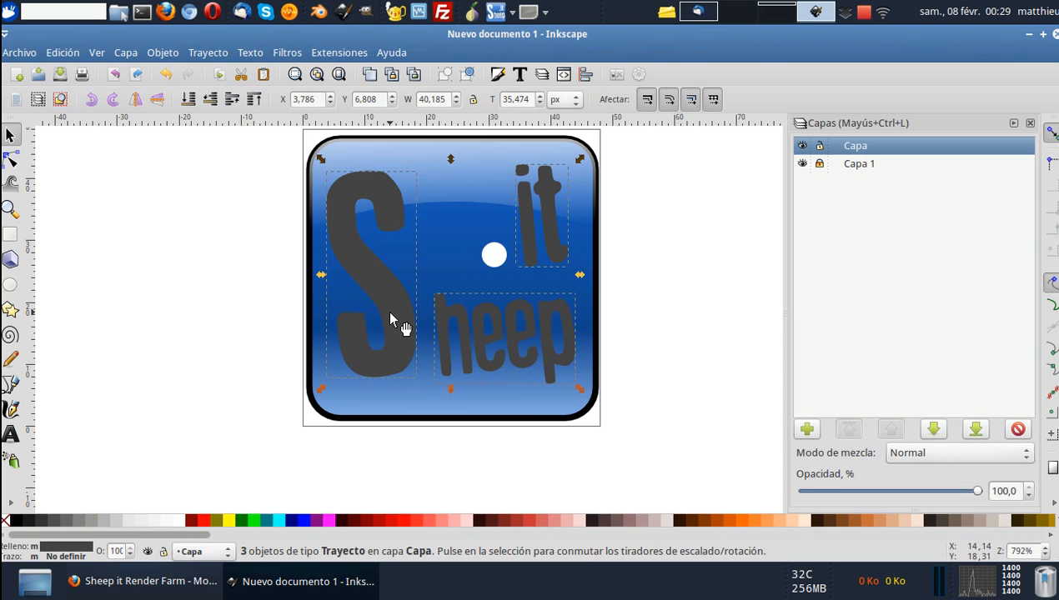
pyautogui.keyDown('shift'); pyautogui.click(495, 260); pyautogui.keyUp('shift')
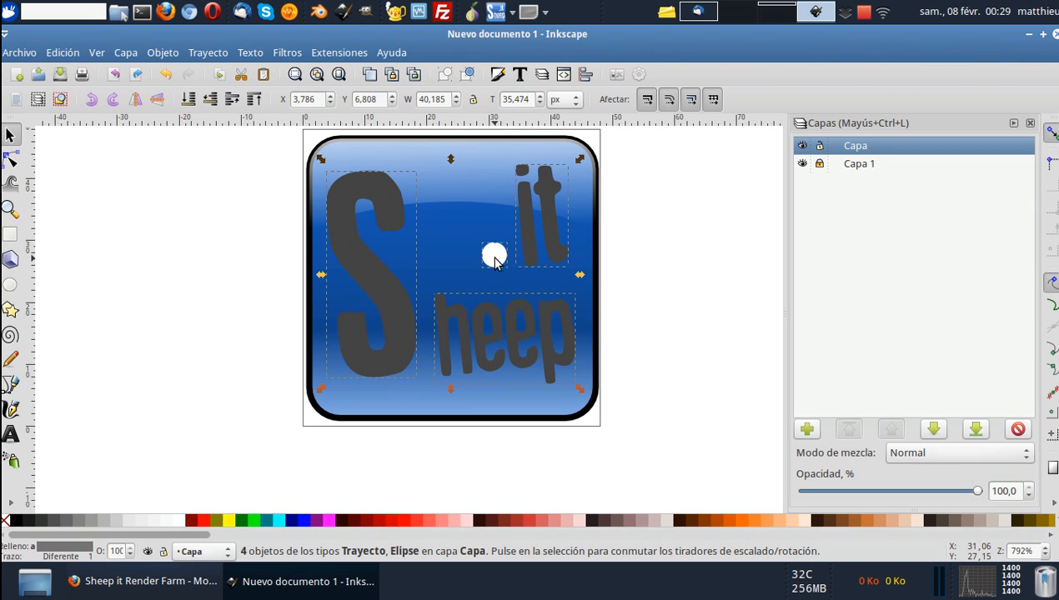
pyautogui.keyDown('shift'); pyautogui.click(497, 255); pyautogui.keyUp('shift')
pyautogui.keyDown('shift'); pyautogui.click(498, 255); pyautogui.keyUp('shift')
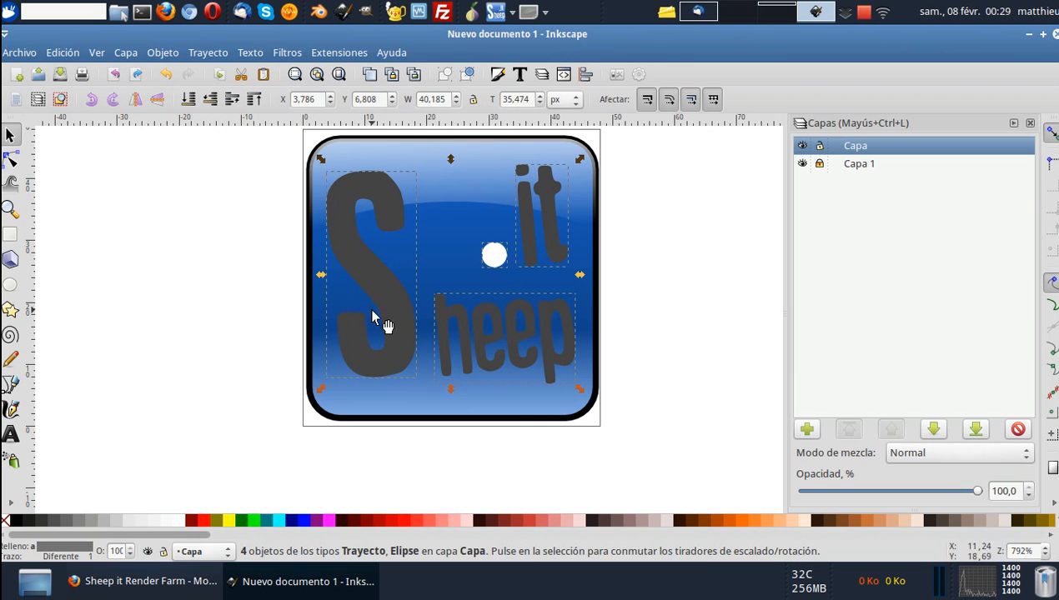
pyautogui.click(181, 528)
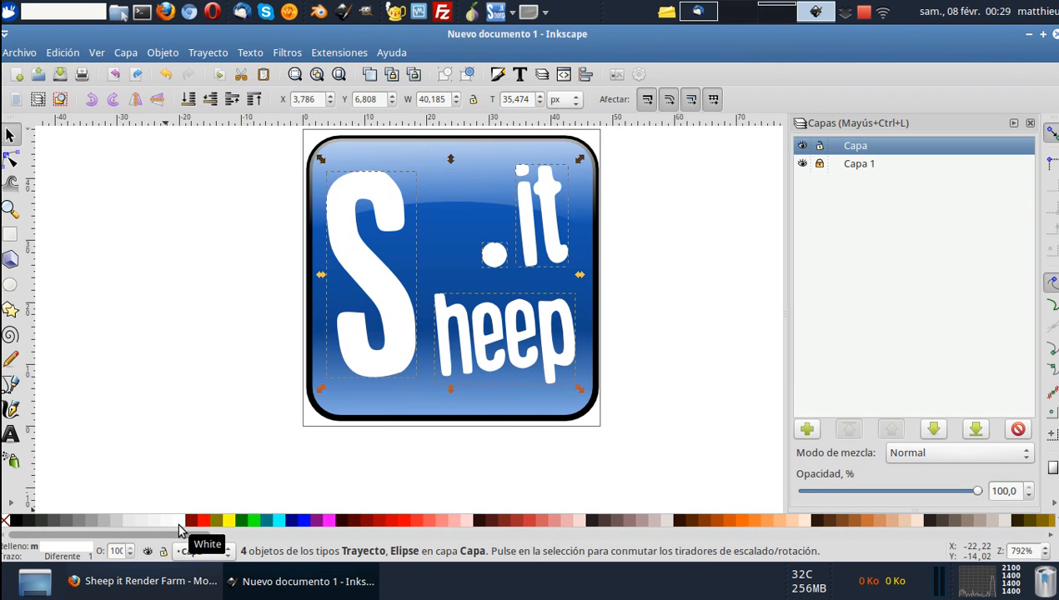
pyautogui.click(227, 315)
pyautogui.scroll(-3, 229, 315)
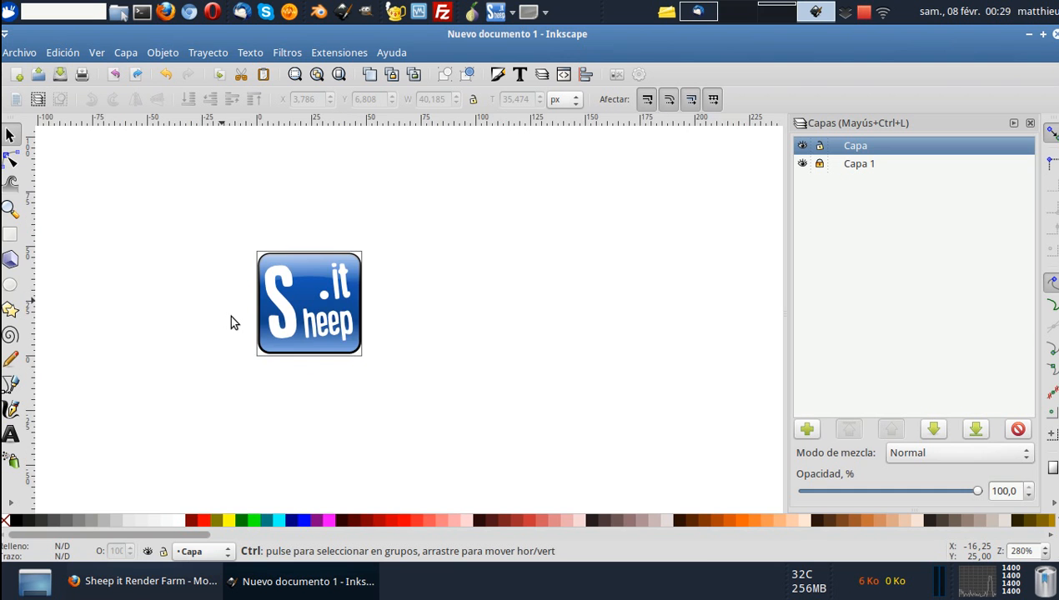
pyautogui.hscroll(-2, 234, 321)
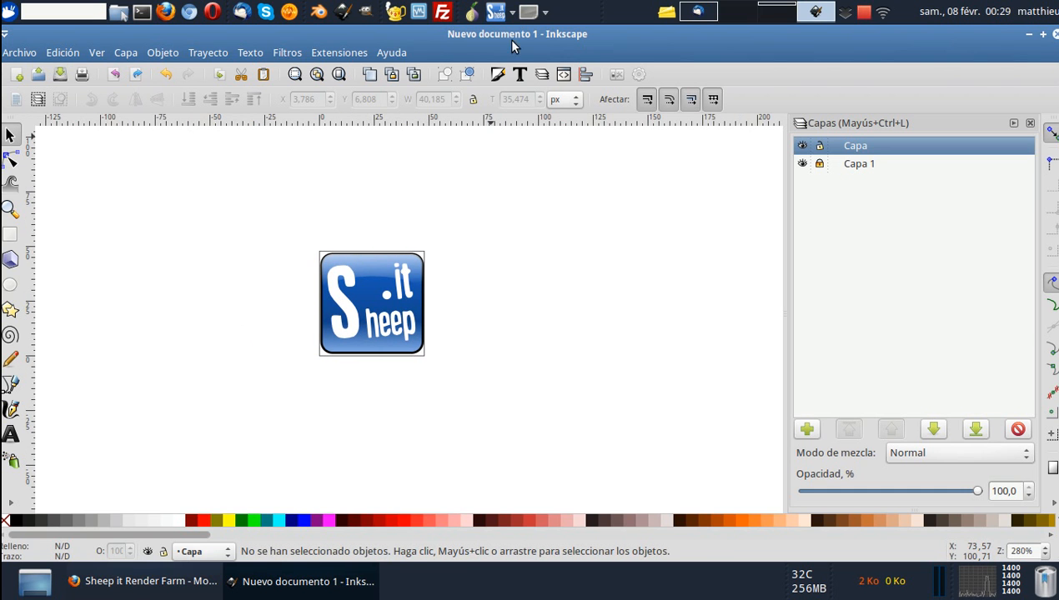
pyautogui.moveTo(278, 209); pyautogui.dragTo(449, 407)
pyautogui.scroll(3, 363, 275)
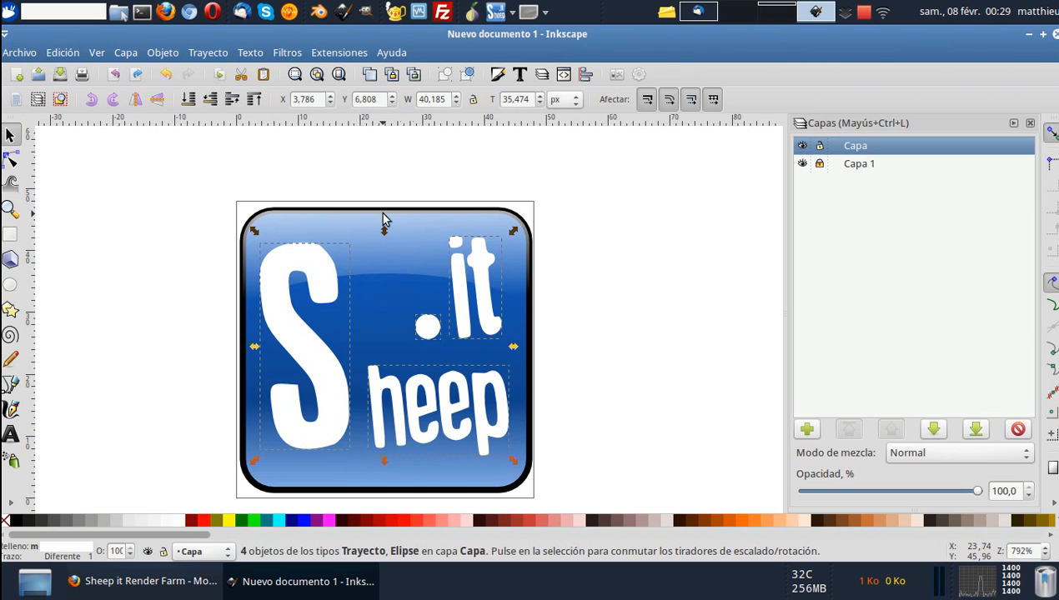
pyautogui.click(380, 222)
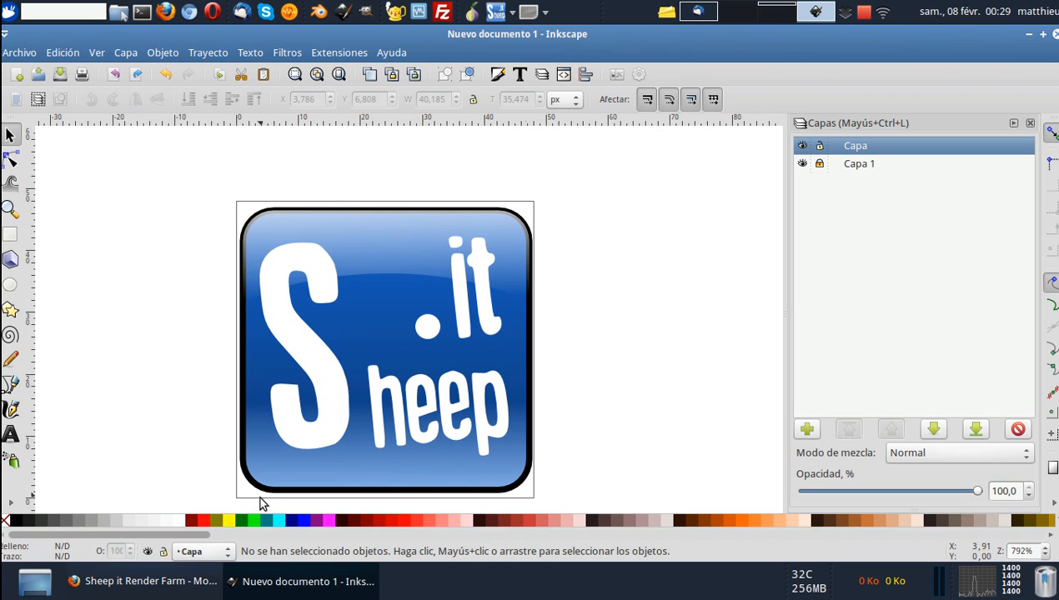
# Unlock the Capa 1 layer and select all the icon's objects, background and lettering together.
pyautogui.click(821, 168)
pyautogui.scroll(-1, 558, 293)
pyautogui.moveTo(600, 179); pyautogui.dragTo(306, 501)
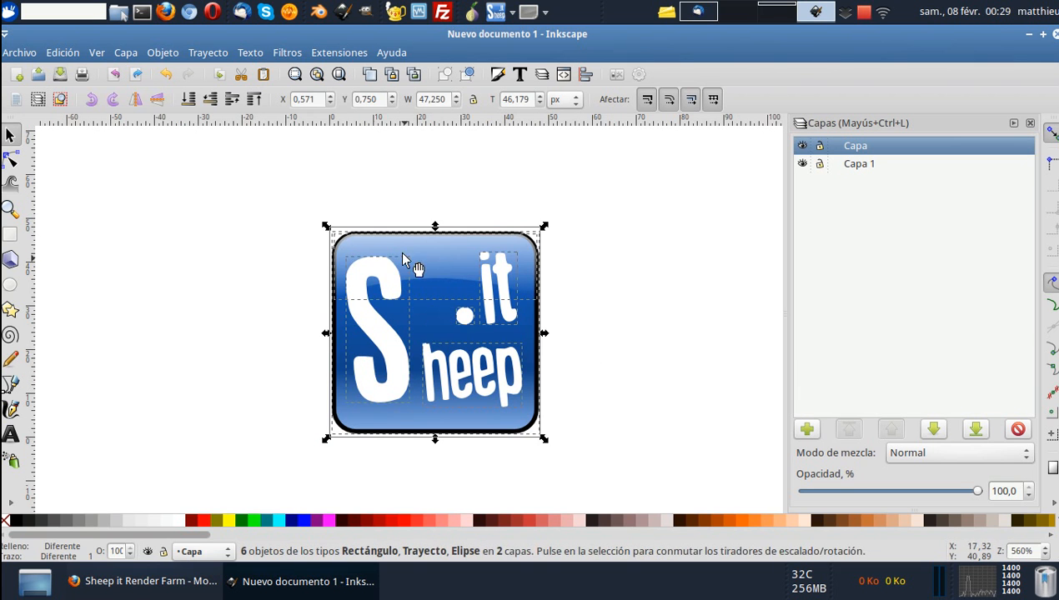
# Scale the whole icon up proportionally to the full page width, 47.981 × 46.893 px.
pyautogui.scroll(2, 333, 242)
pyautogui.moveTo(320, 214); pyautogui.dragTo(316, 215)
pyautogui.moveTo(745, 208); pyautogui.dragTo(750, 214)
pyautogui.scroll(-3, 633, 331)
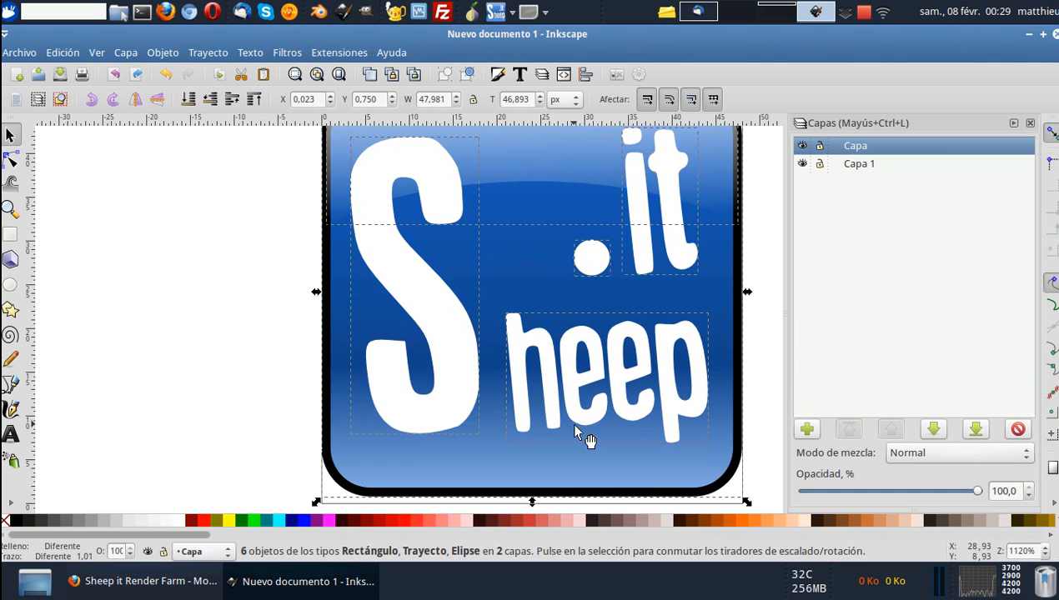
pyautogui.scroll(1, 551, 406)
pyautogui.scroll(-3, 553, 408)
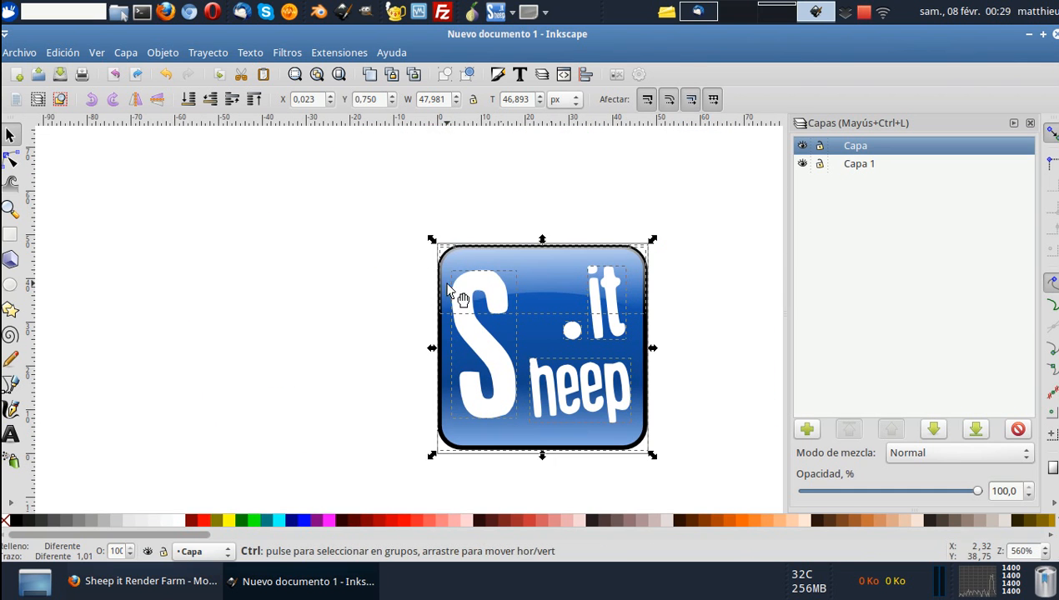
# Scale the whole icon down proportionally to 46.017 × 44.973 px, leaving a small margin inside the page.
pyautogui.moveTo(432, 239); pyautogui.dragTo(435, 245)
pyautogui.moveTo(652, 242); pyautogui.dragTo(643, 242)
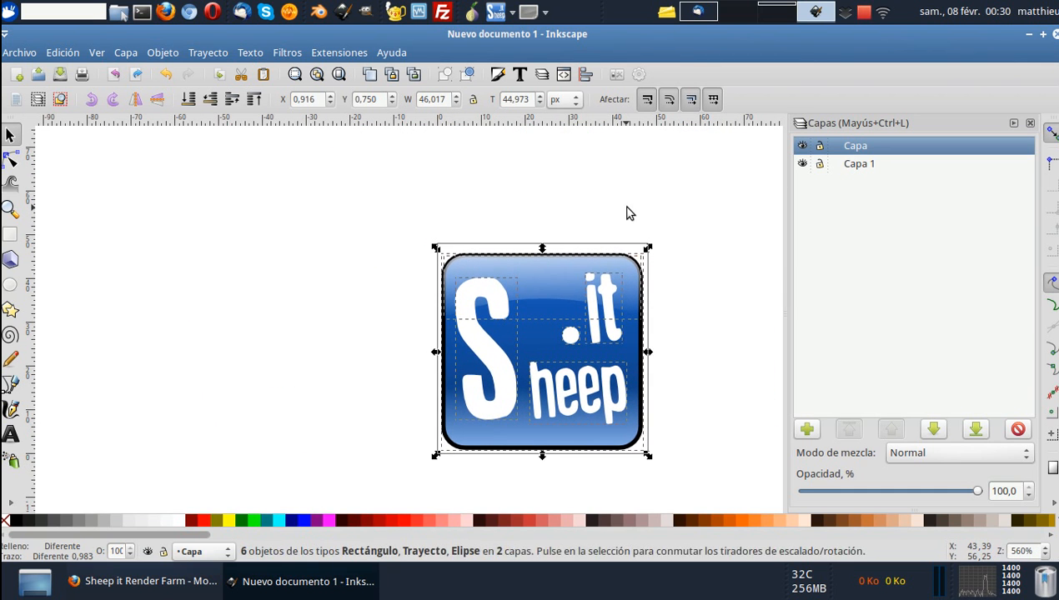
pyautogui.scroll(2, 564, 284)
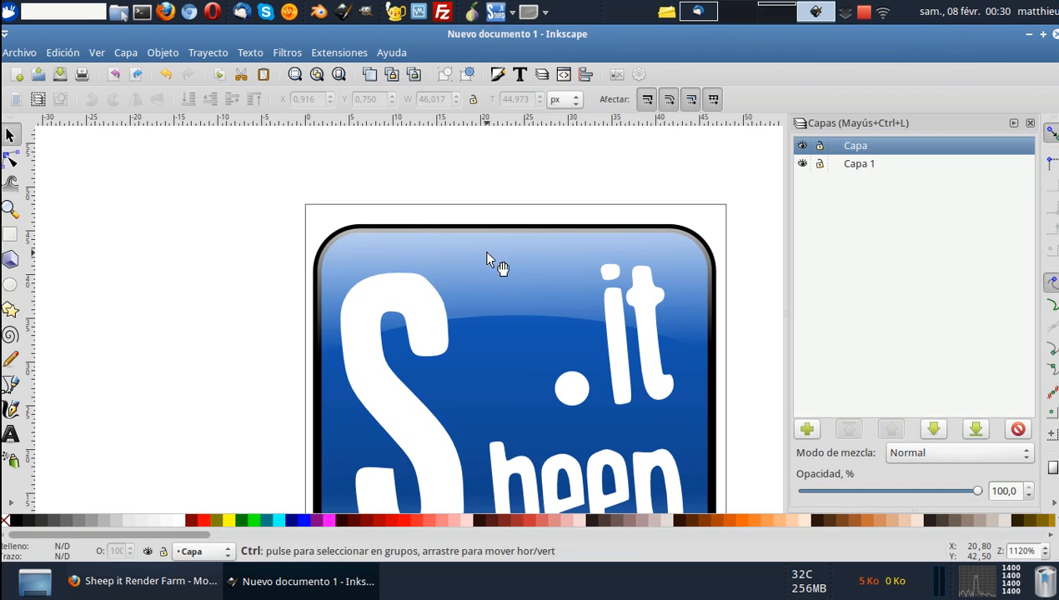
pyautogui.scroll(-2, 488, 254)
pyautogui.hscroll(2, 454, 237)
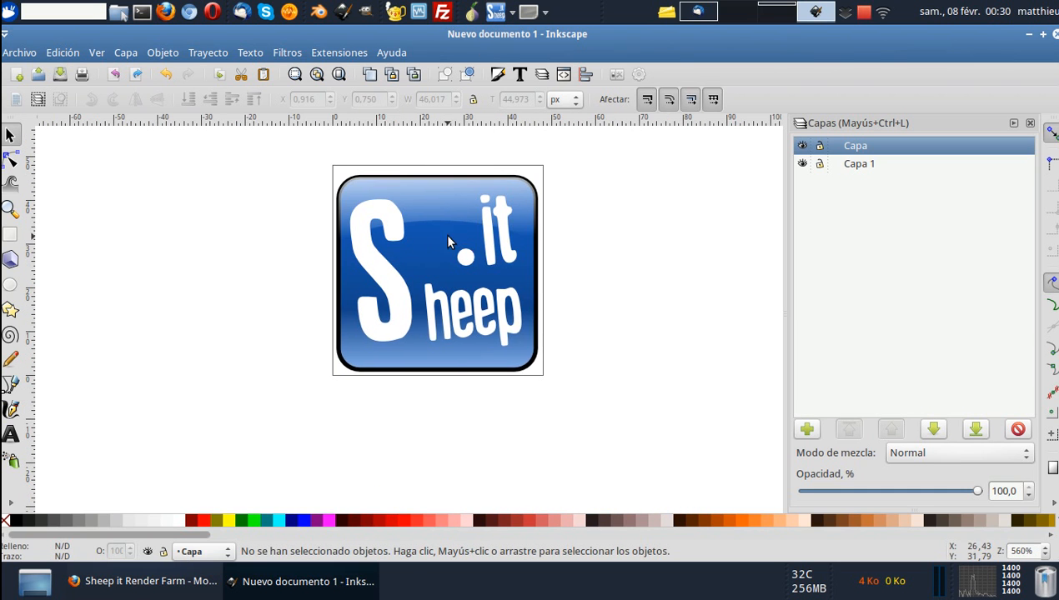
# Shift the complete icon upward so it sits roughly centred on the page, at Y 1.321 px.
pyautogui.scroll(2, 463, 237)
pyautogui.moveTo(246, 172); pyautogui.dragTo(583, 454)
pyautogui.press('Up')
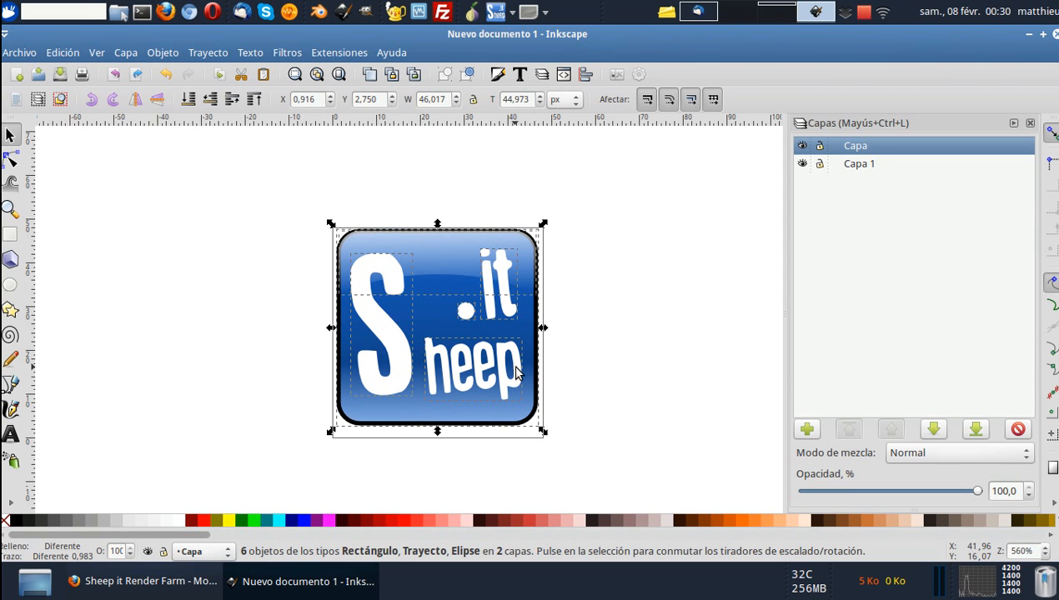
pyautogui.moveTo(498, 365); pyautogui.dragTo(488, 371)
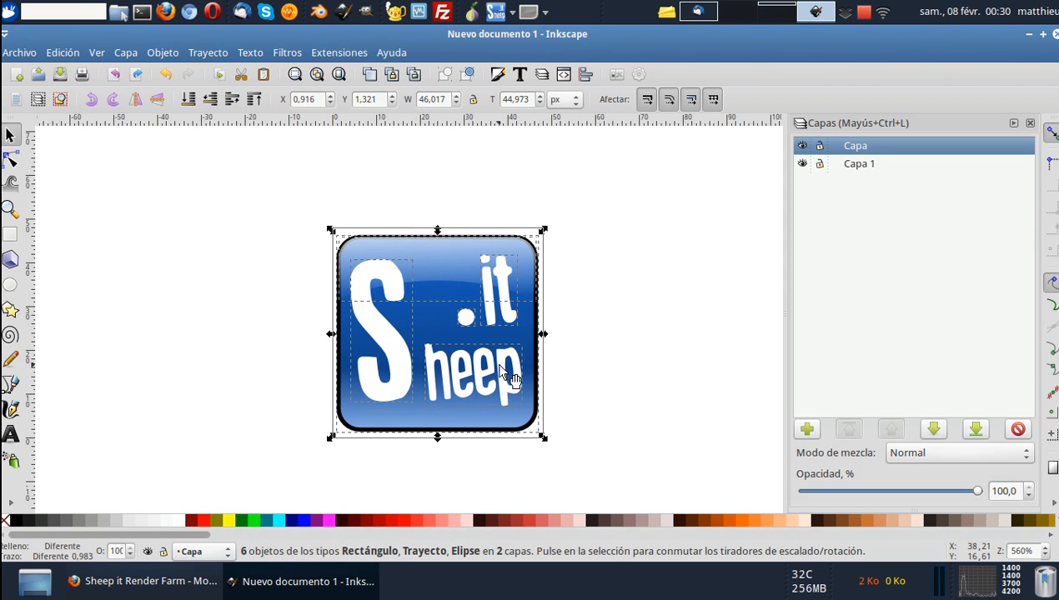
pyautogui.press('Escape')
# Start a bitmap export of the page and browse to the Données/3D/blender/sheepit folder for the output file.
pyautogui.click(38, 55)
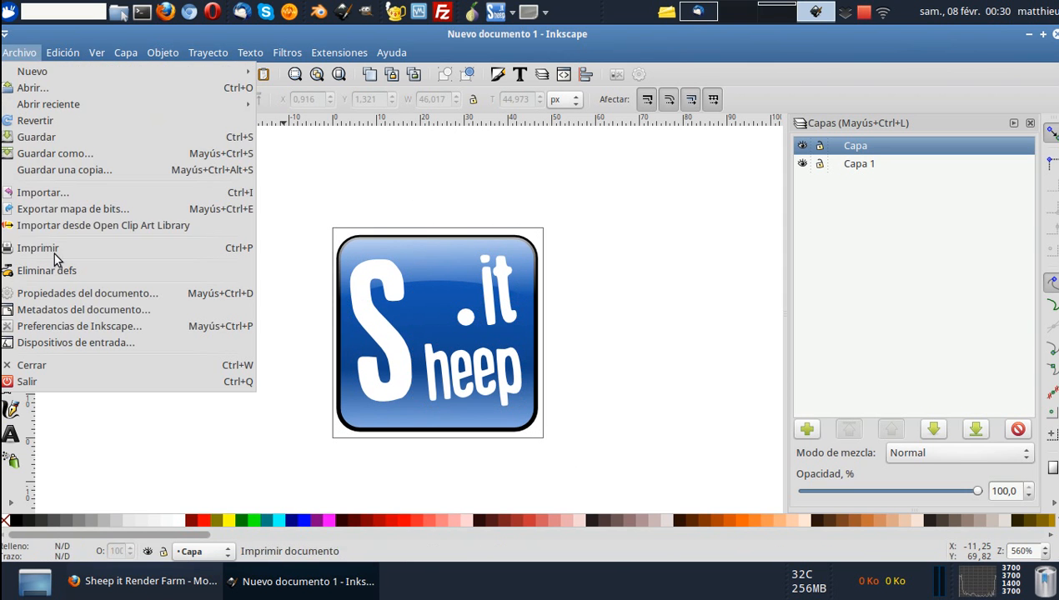
pyautogui.click(75, 213)
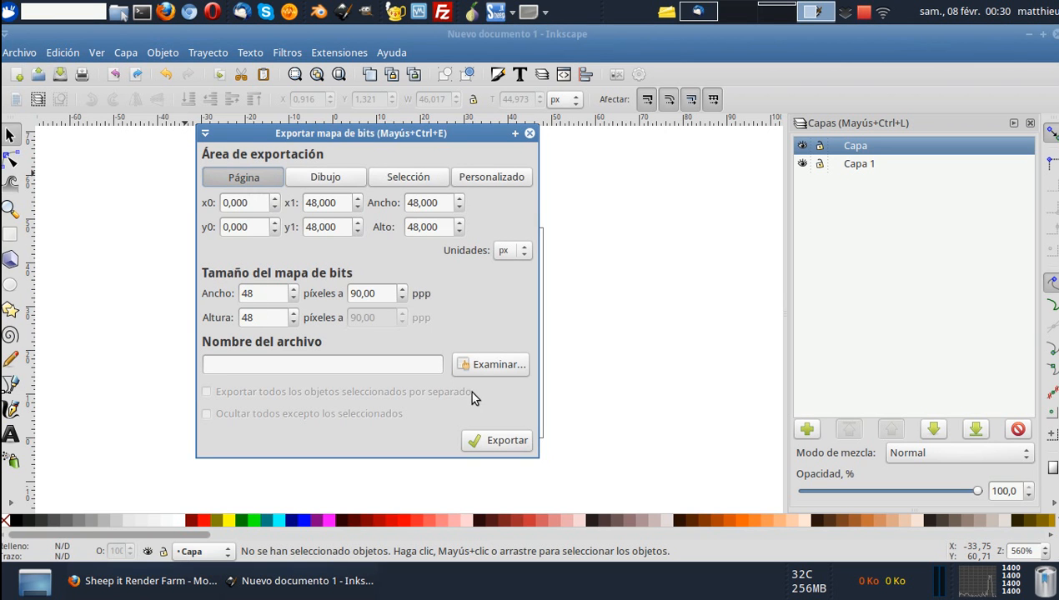
pyautogui.click(490, 365)
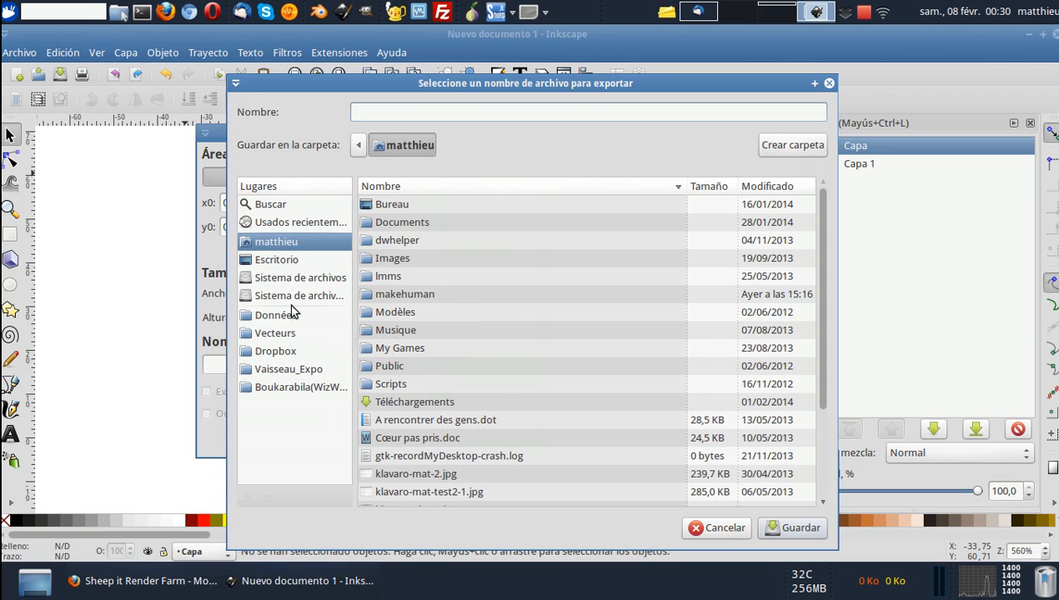
pyautogui.click(288, 316)
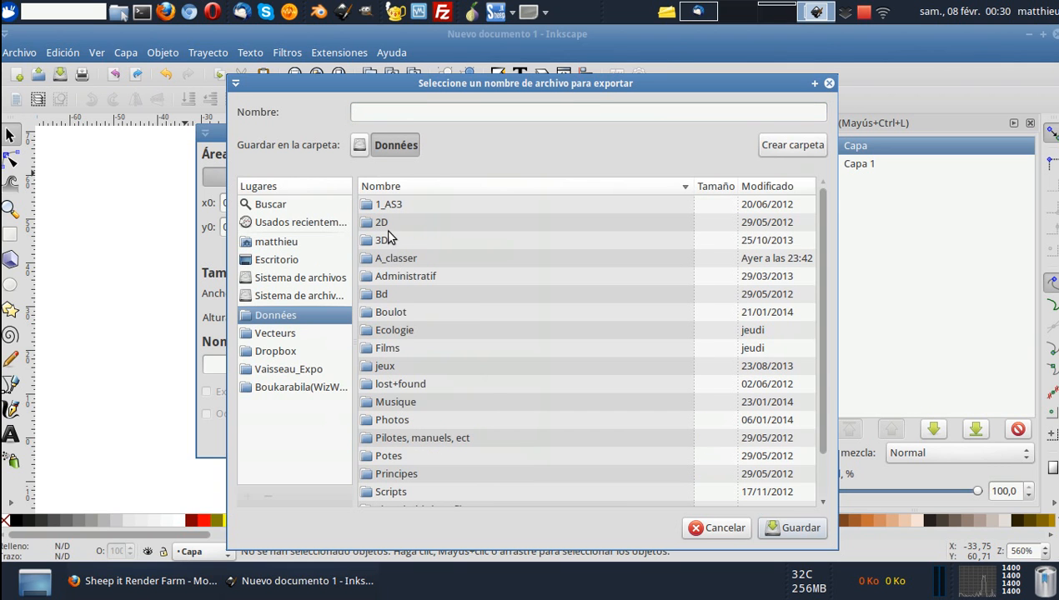
pyautogui.doubleClick(383, 241)
pyautogui.doubleClick(401, 206)
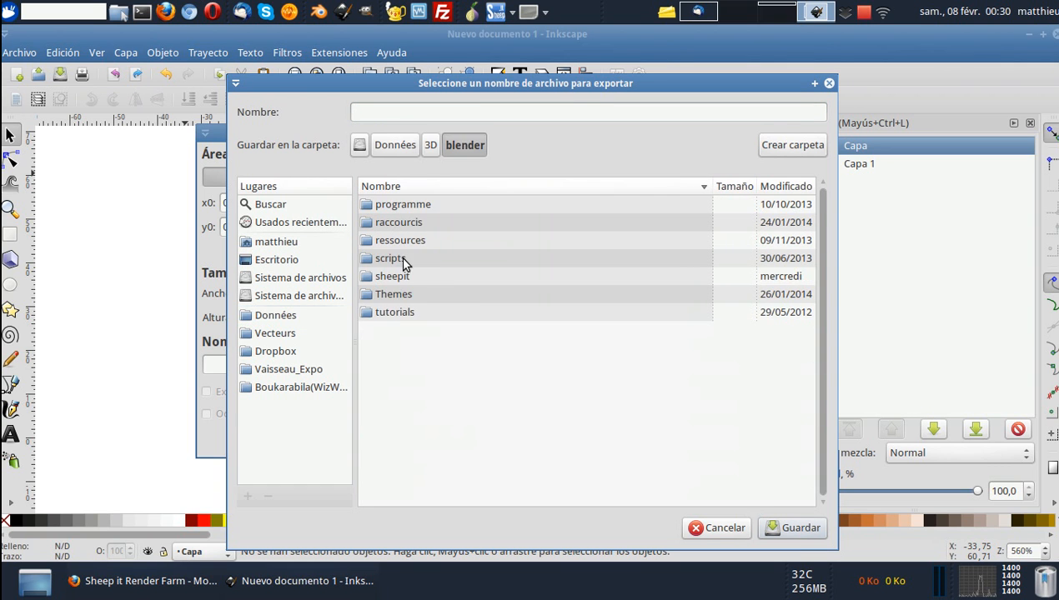
pyautogui.doubleClick(406, 275)
# Name the export file Sheepit_icone and accept it as the output file in the sheepit folder.
pyautogui.click(421, 116)
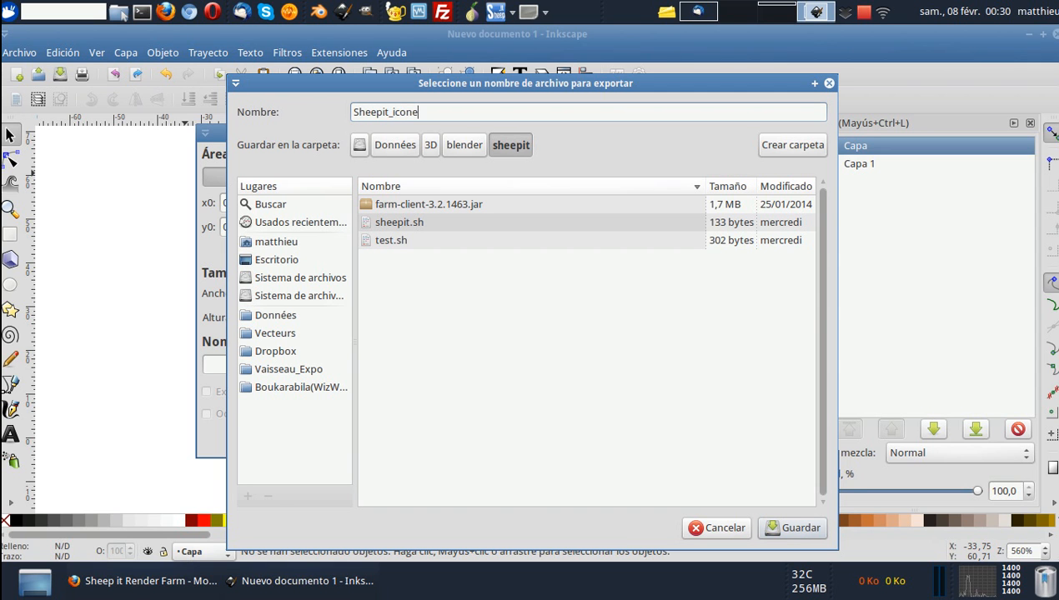
pyautogui.write('Sheepit_icone')
pyautogui.click(789, 526)
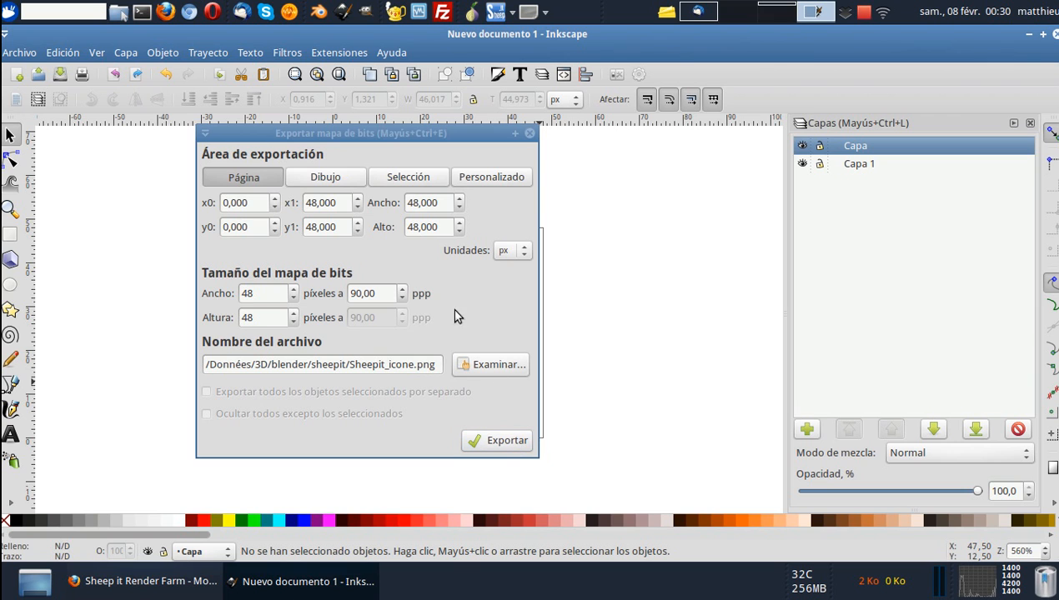
# Export the page bitmap to Sheepit_icone.png, and minimise the Inkscape and Firefox windows to reveal the desktop.
pyautogui.click(435, 364)
pyautogui.click(529, 134)
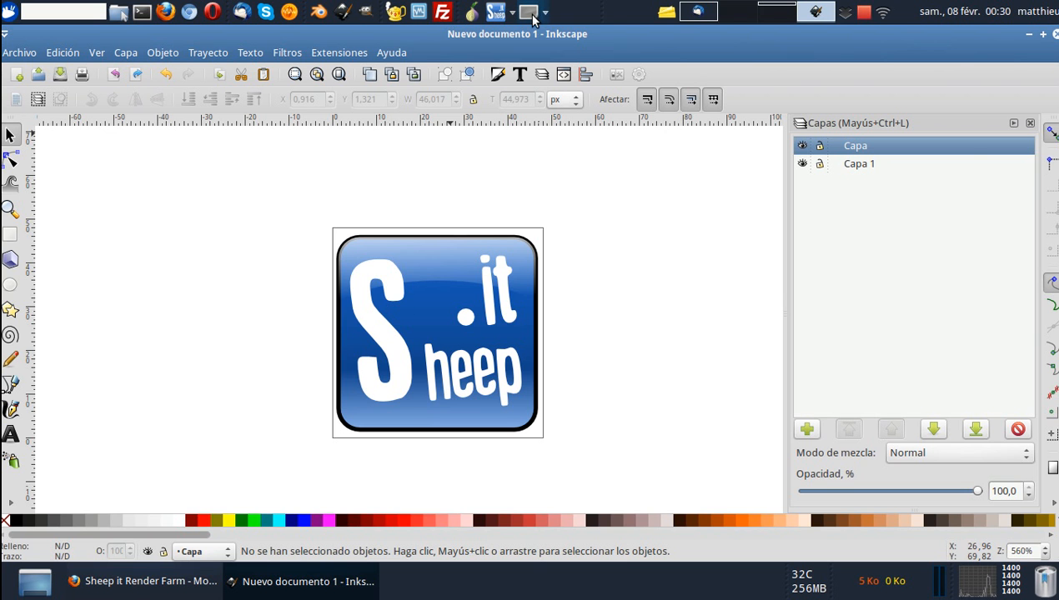
pyautogui.click(1027, 35)
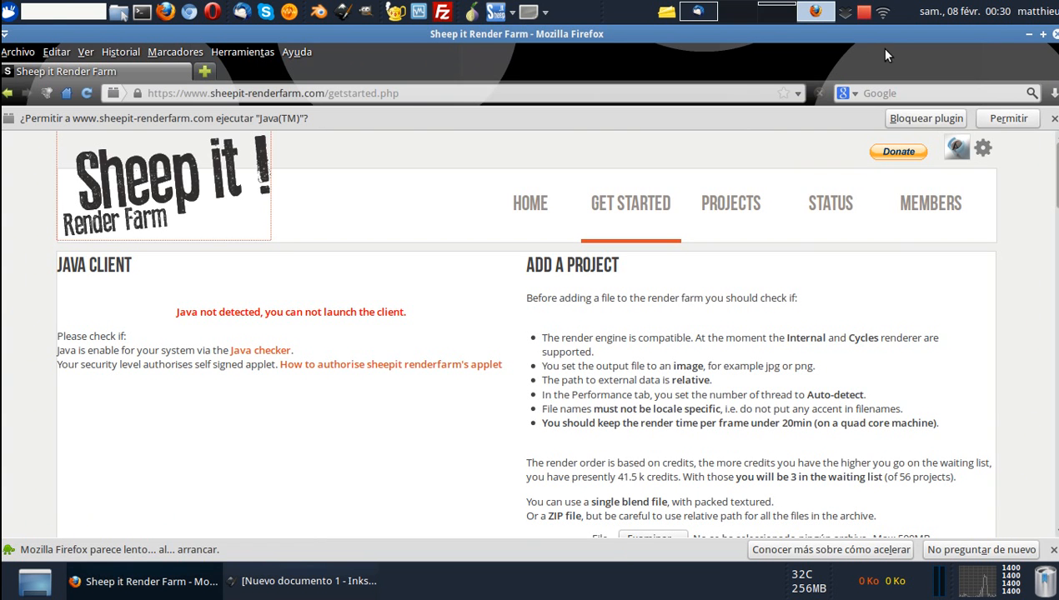
pyautogui.click(1029, 36)
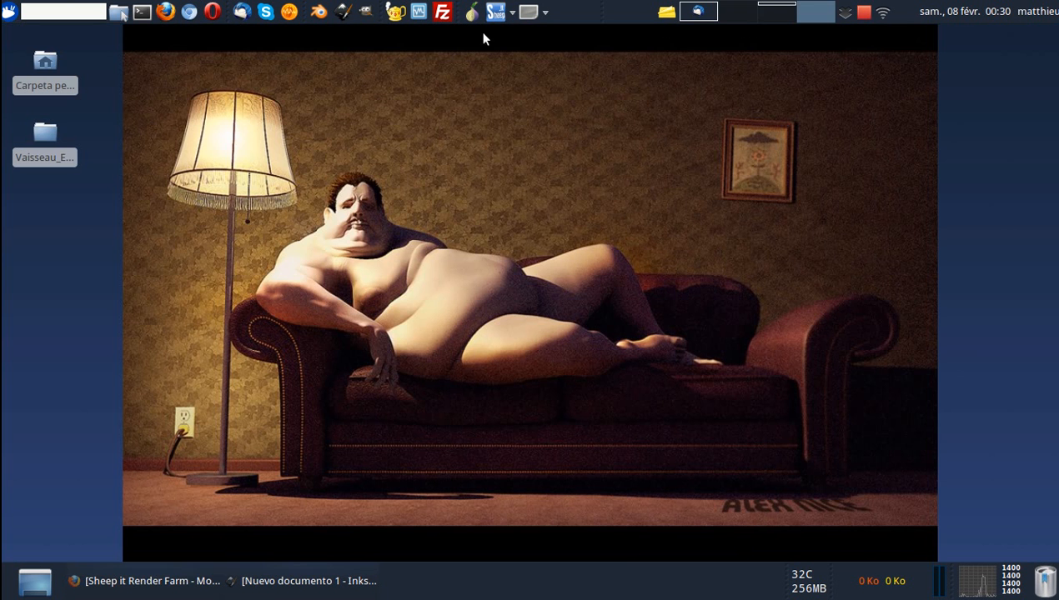
# Open the new panel launcher's properties and start choosing an icon for its Sheepit_CPU entry.
pyautogui.rightClick(531, 15)
pyautogui.click(565, 47)
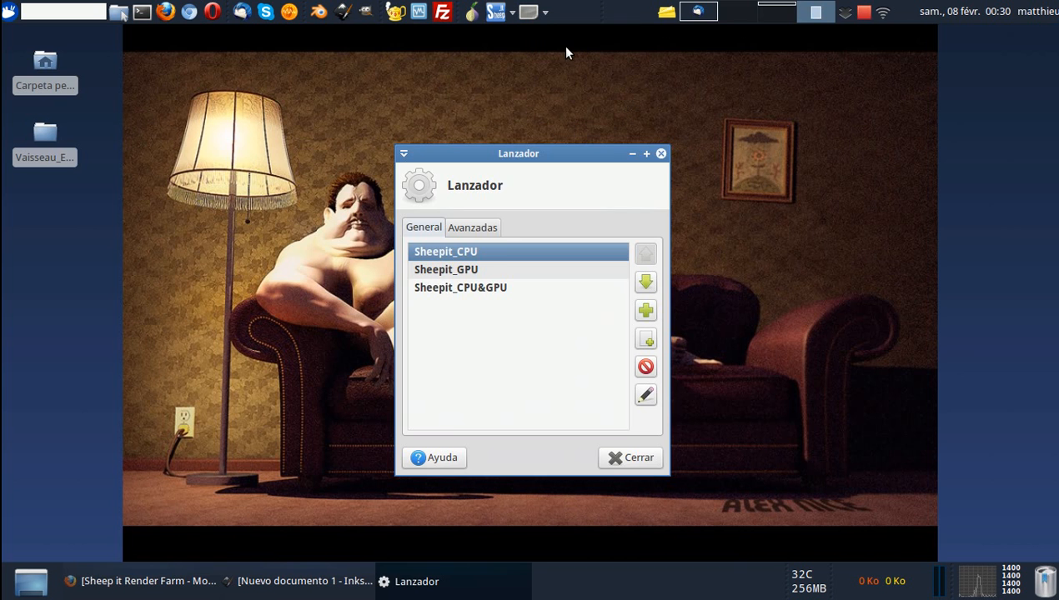
pyautogui.click(646, 395)
pyautogui.click(538, 329)
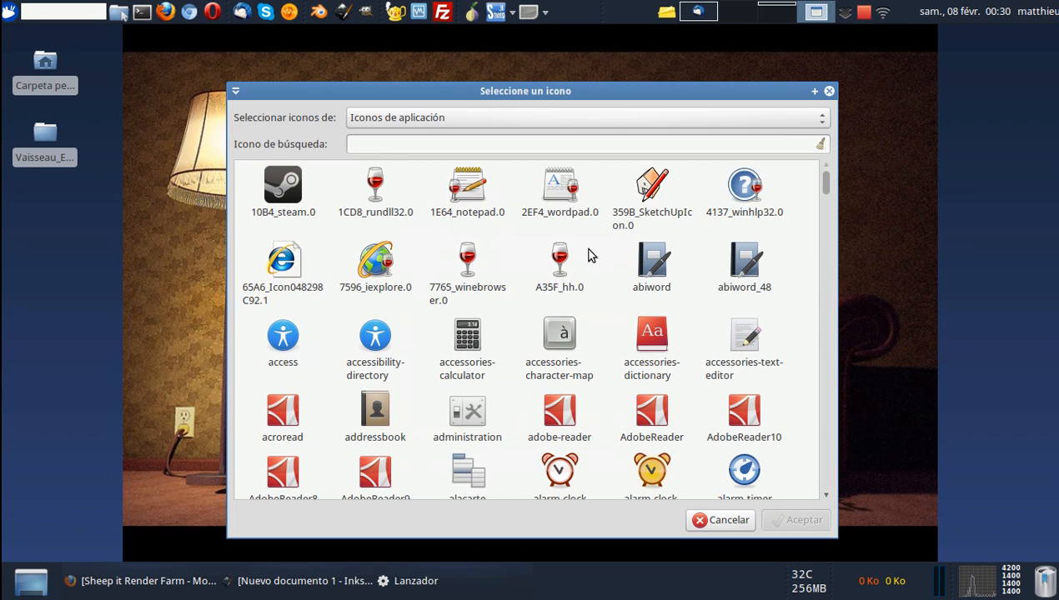
# Set the image file Sheepit_icone.png from Données/3D/blender/sheepit as the Sheepit_CPU icon, then save the entry and close the launcher properties.
pyautogui.click(800, 127)
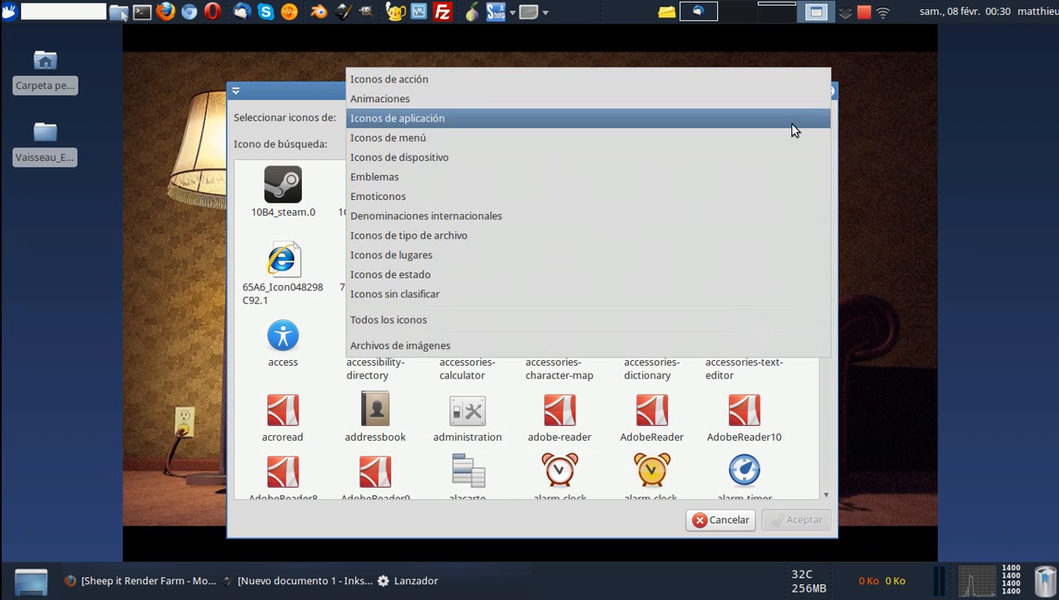
pyautogui.click(442, 348)
pyautogui.click(275, 312)
pyautogui.click(395, 239)
pyautogui.doubleClick(395, 239)
pyautogui.doubleClick(398, 200)
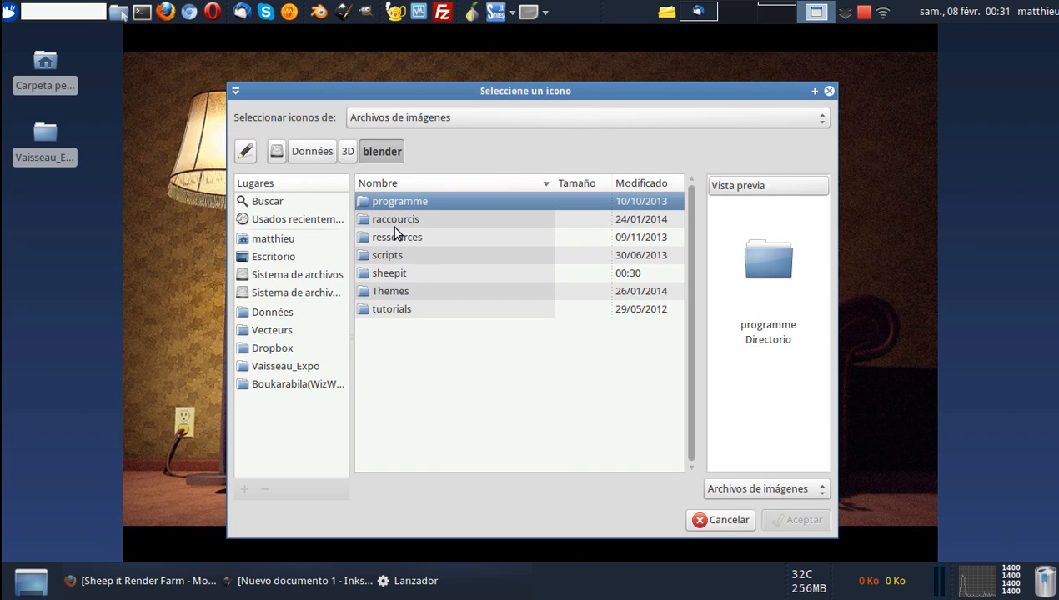
pyautogui.doubleClick(397, 272)
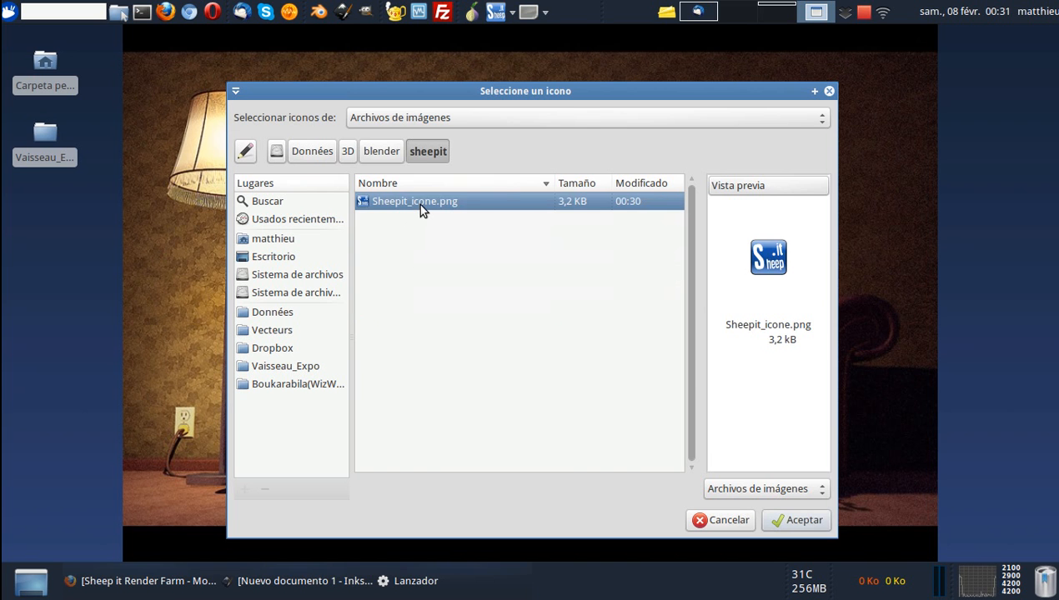
pyautogui.doubleClick(419, 207)
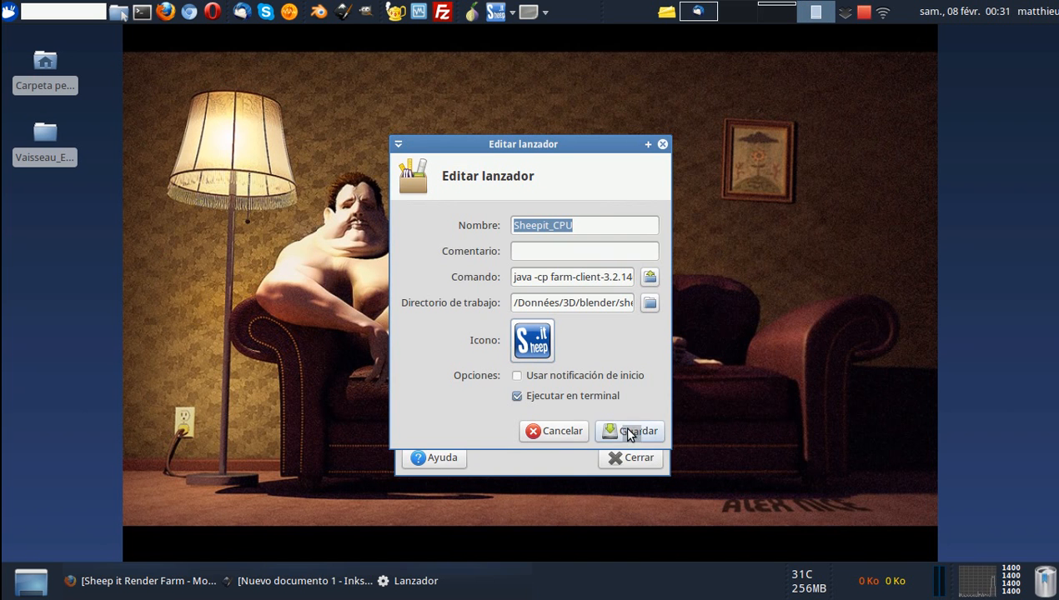
pyautogui.click(629, 432)
pyautogui.click(634, 457)
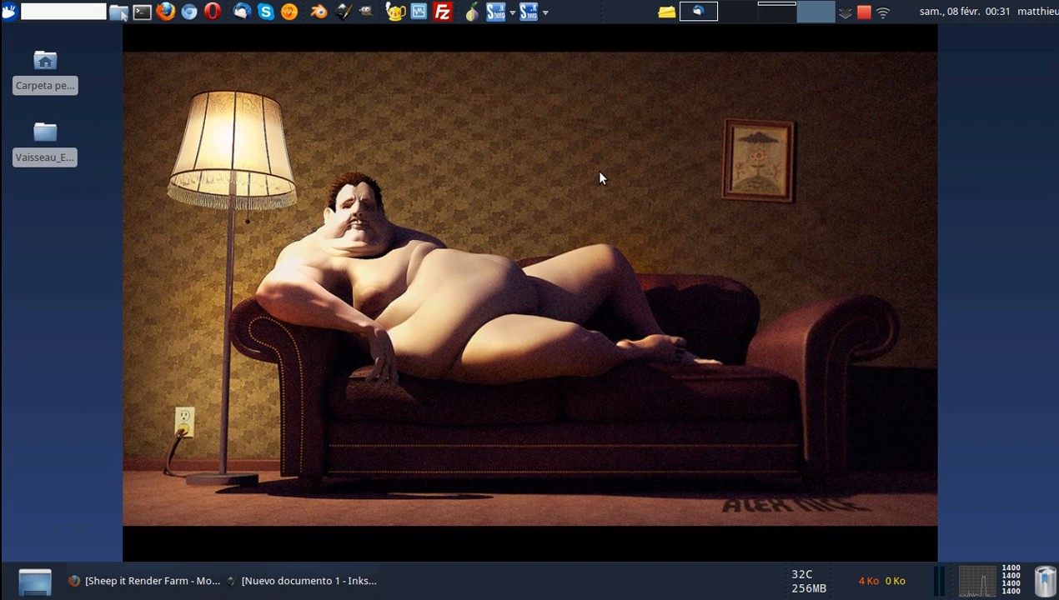
pyautogui.click(544, 11)
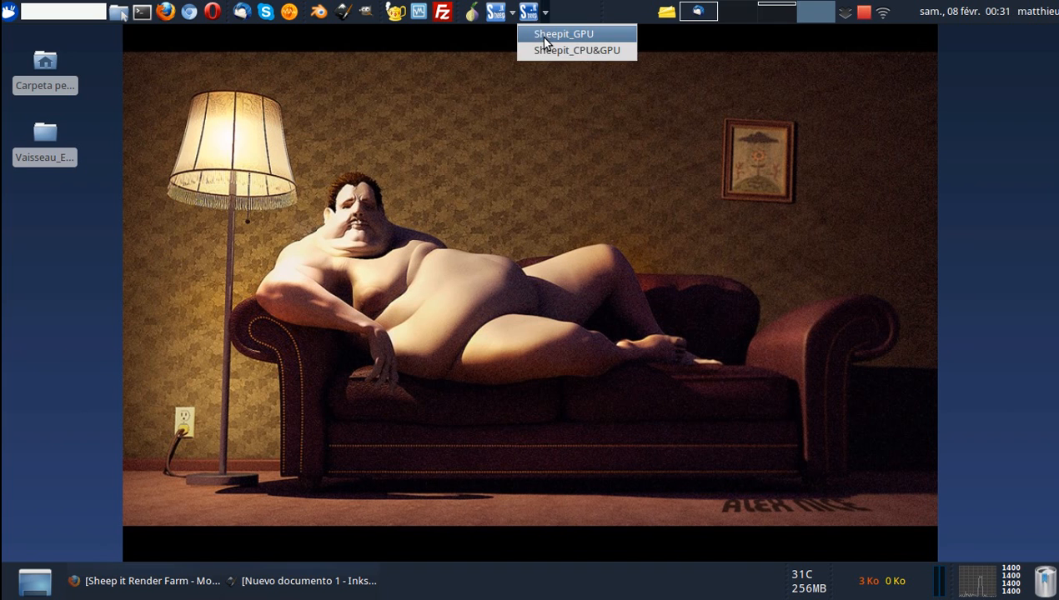
pyautogui.click(541, 35)
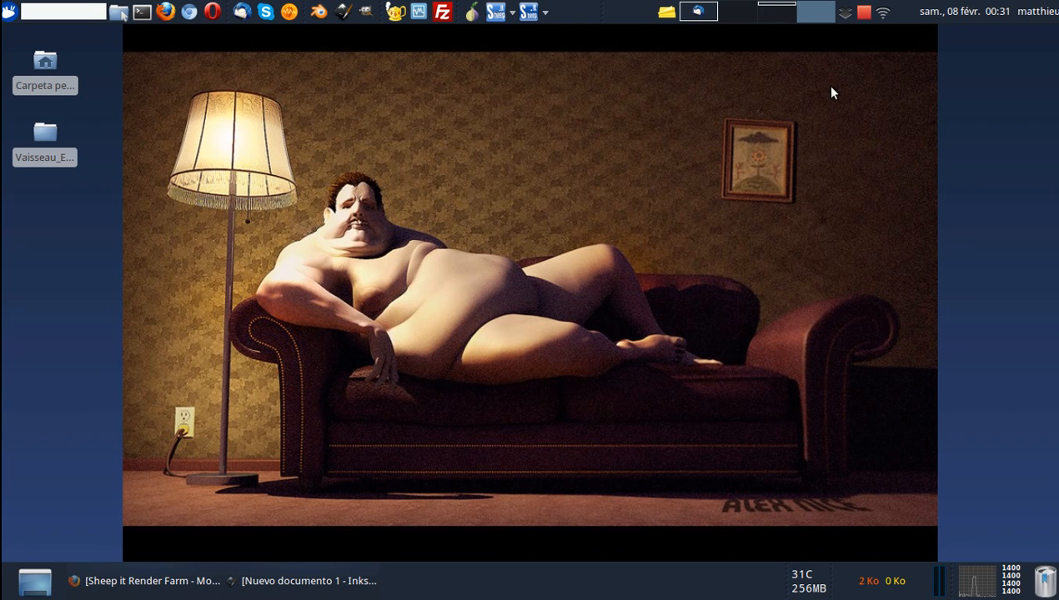
pyautogui.click(545, 11)
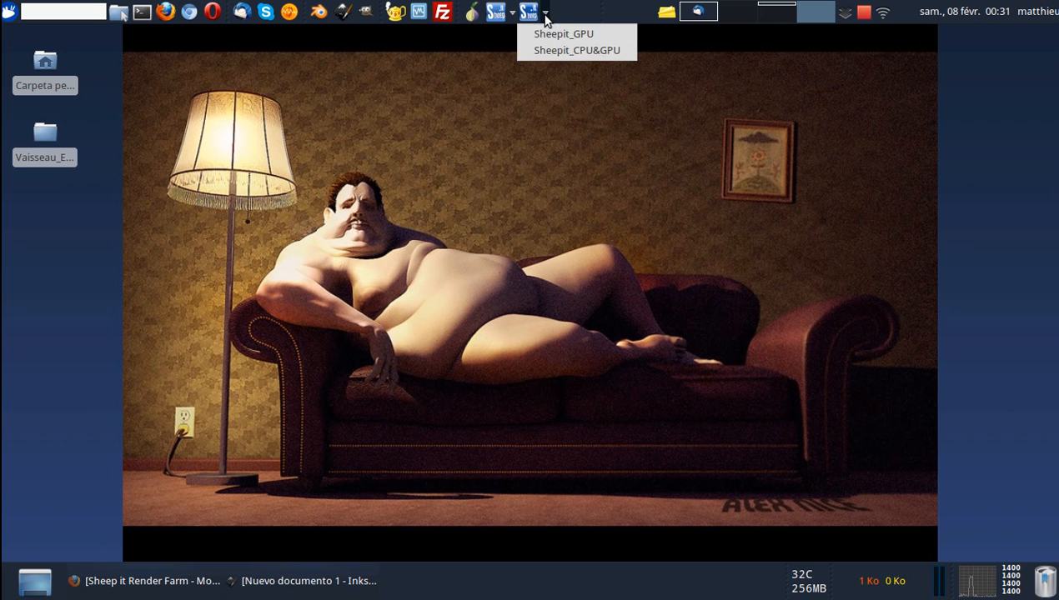
pyautogui.click(503, 54)
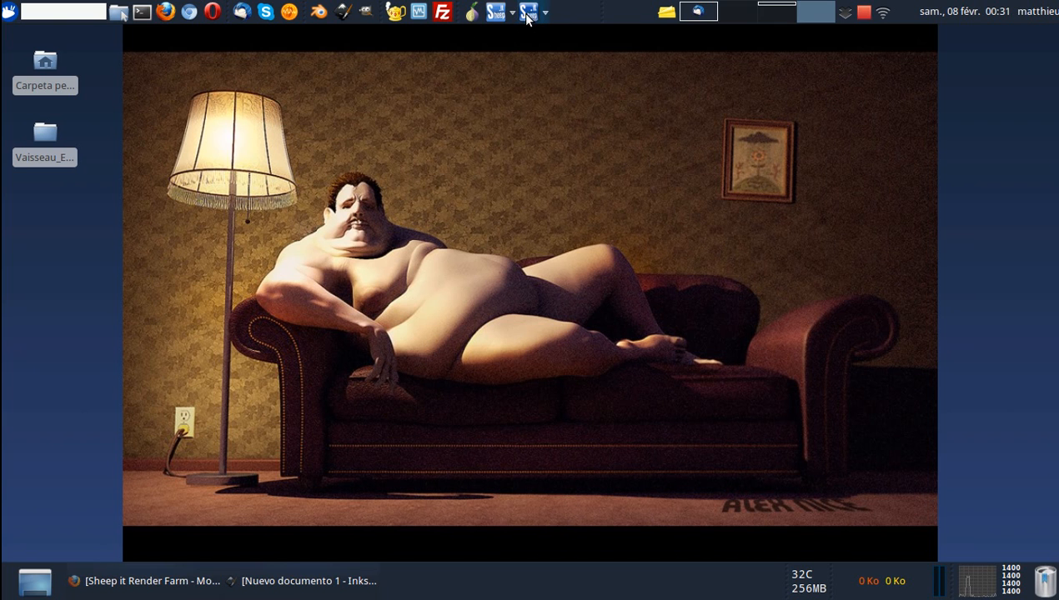
pyautogui.click(863, 14)
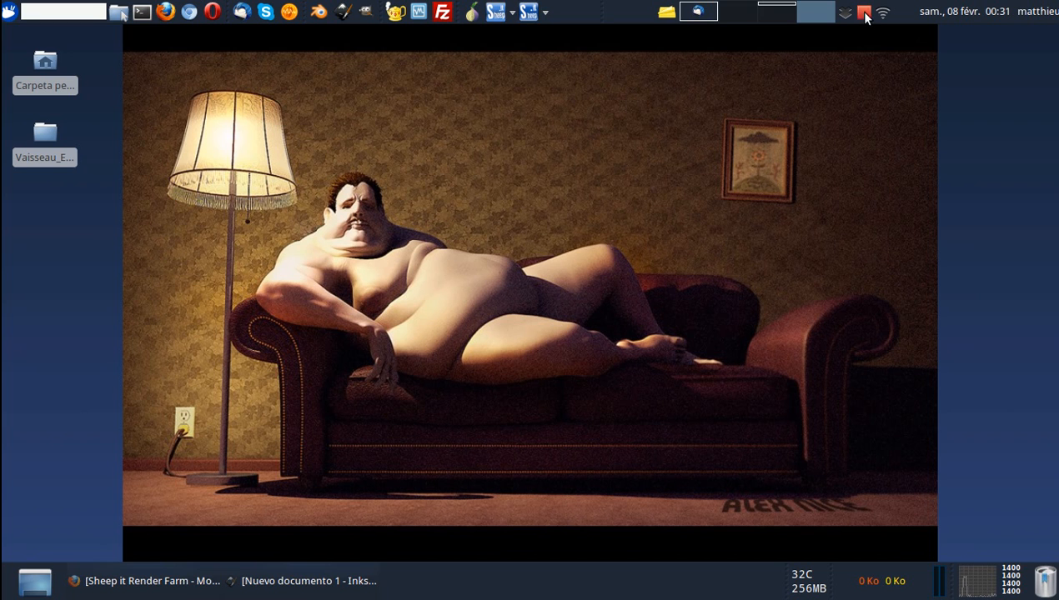